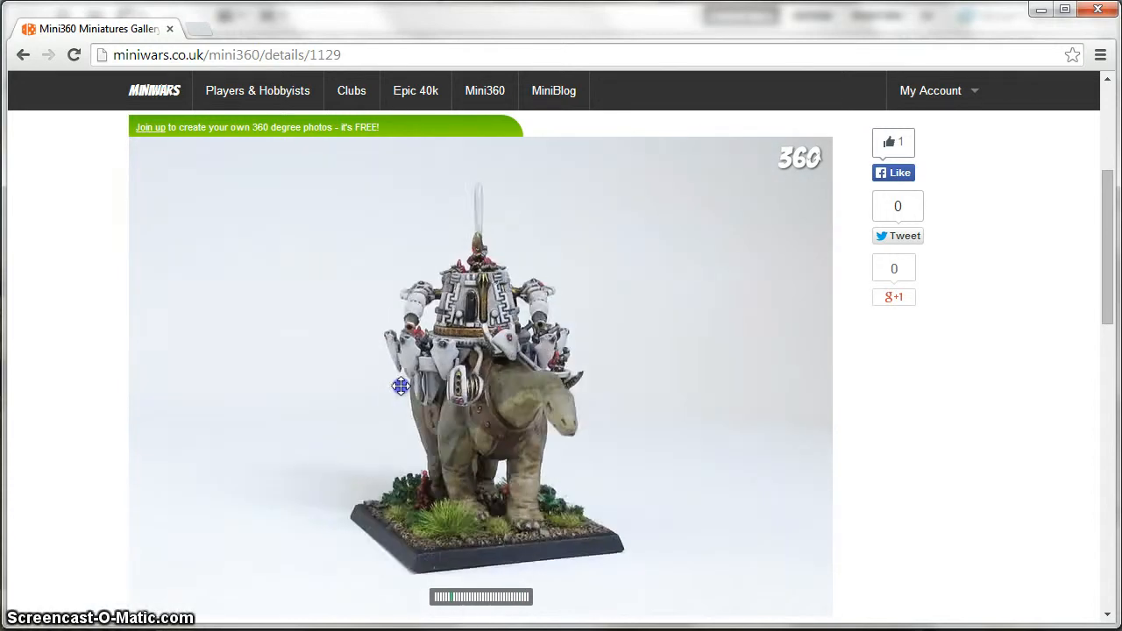
# View the dinosaur miniature's interactive 360-degree photo on the Miniwars page from different angles.
pyautogui.click(798, 164)
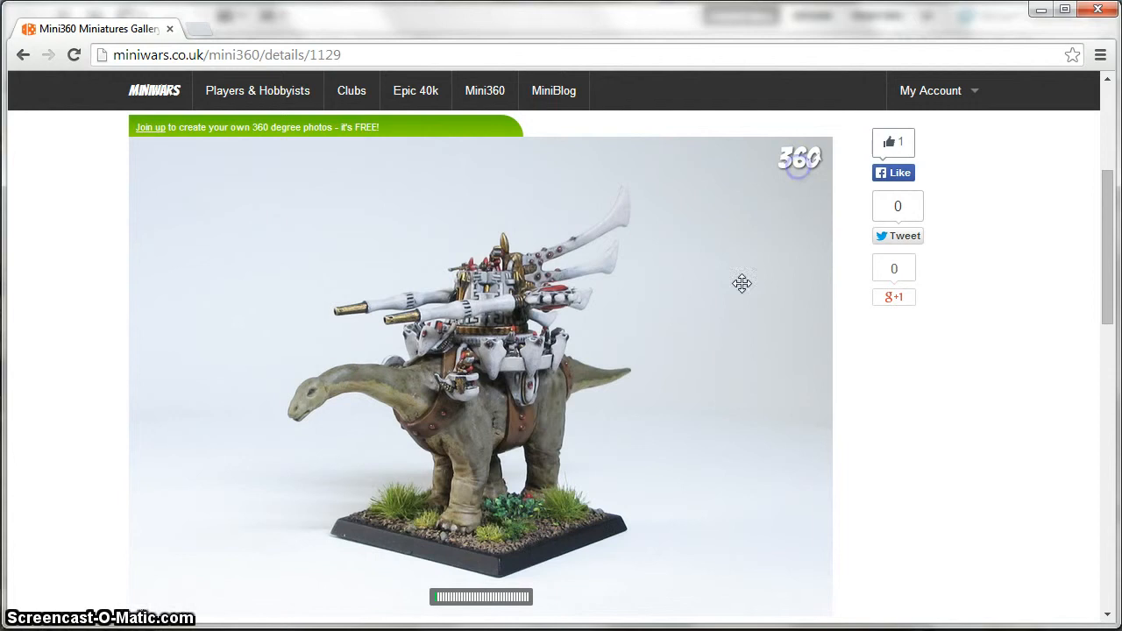
pyautogui.click(657, 386)
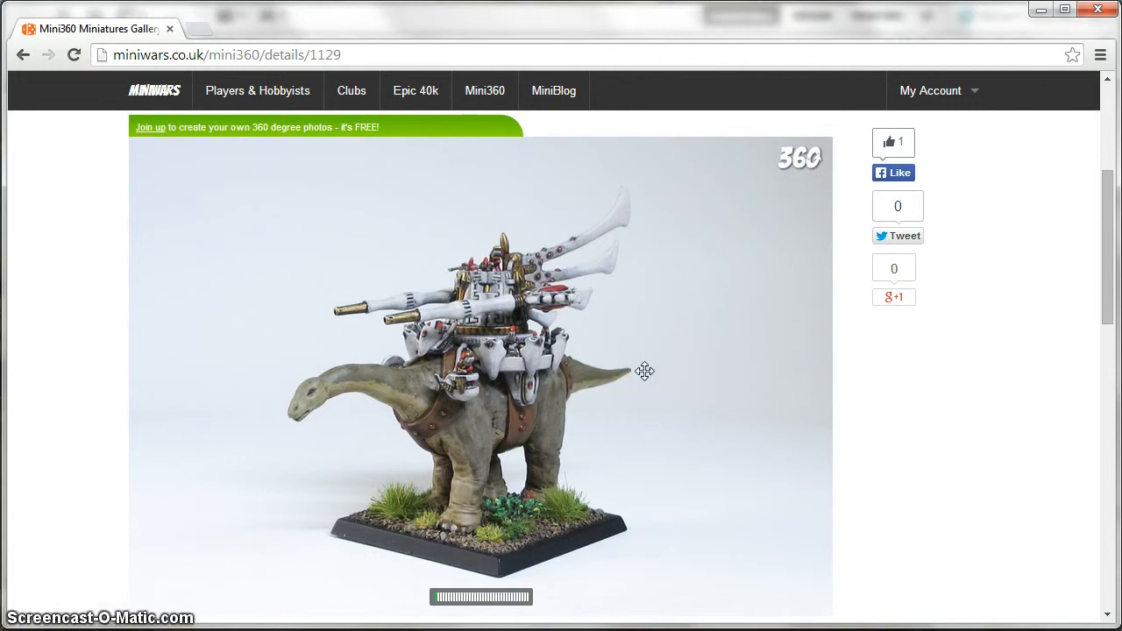
pyautogui.moveTo(639, 369); pyautogui.dragTo(611, 365)
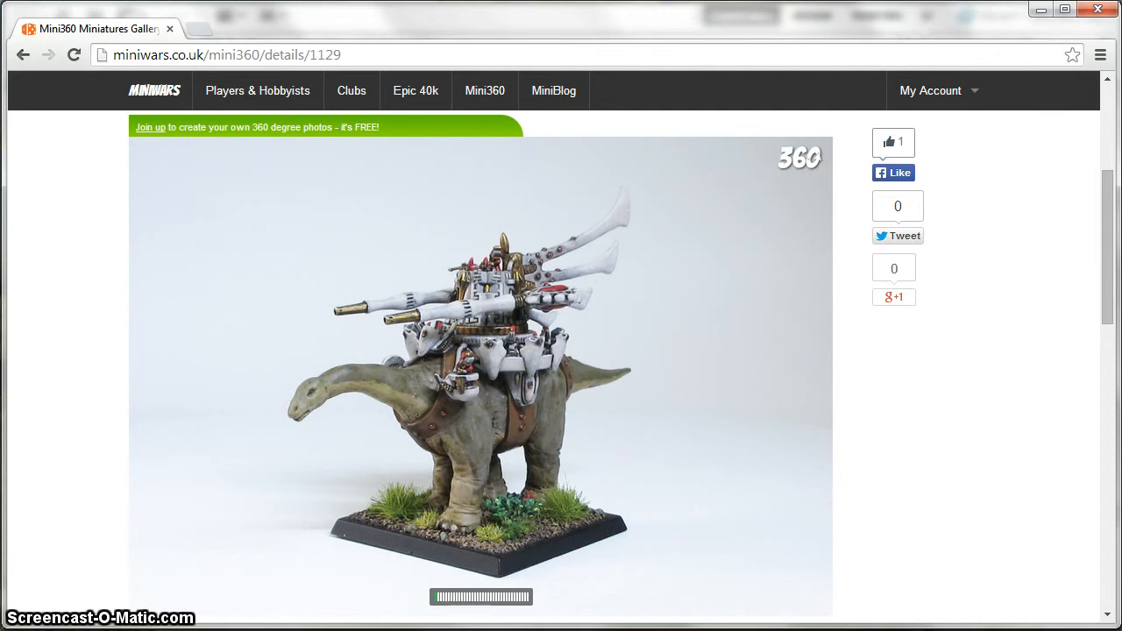
# Switch to Windows Explorer and create a folder named 360-Export on Local Disk (C:).
pyautogui.hotkey('alt', 'Tab')
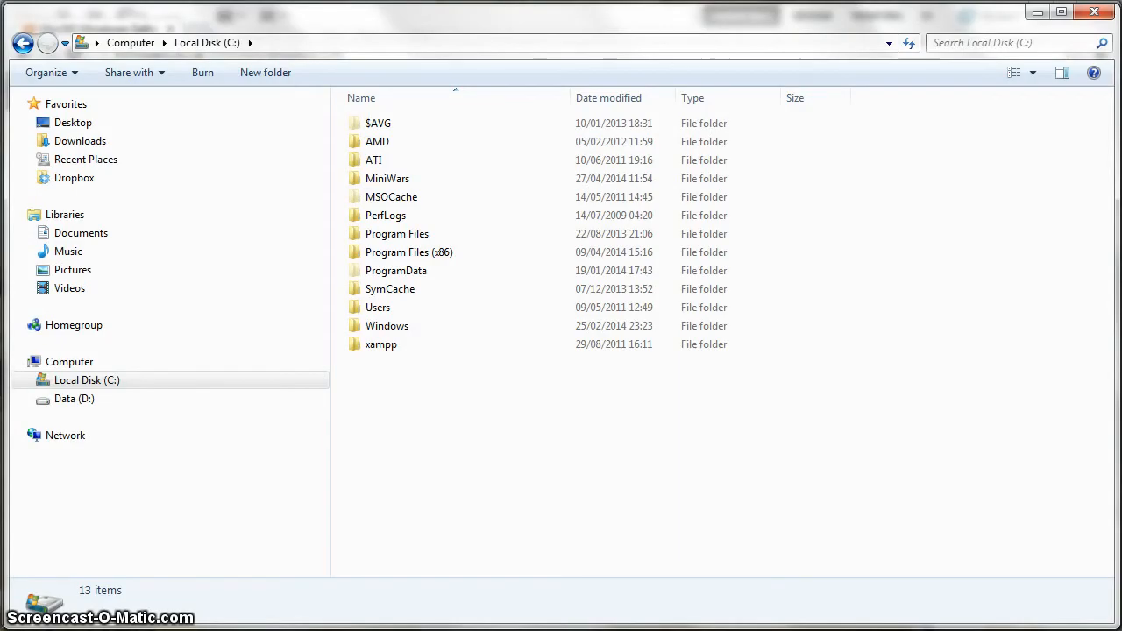
pyautogui.rightClick(368, 366)
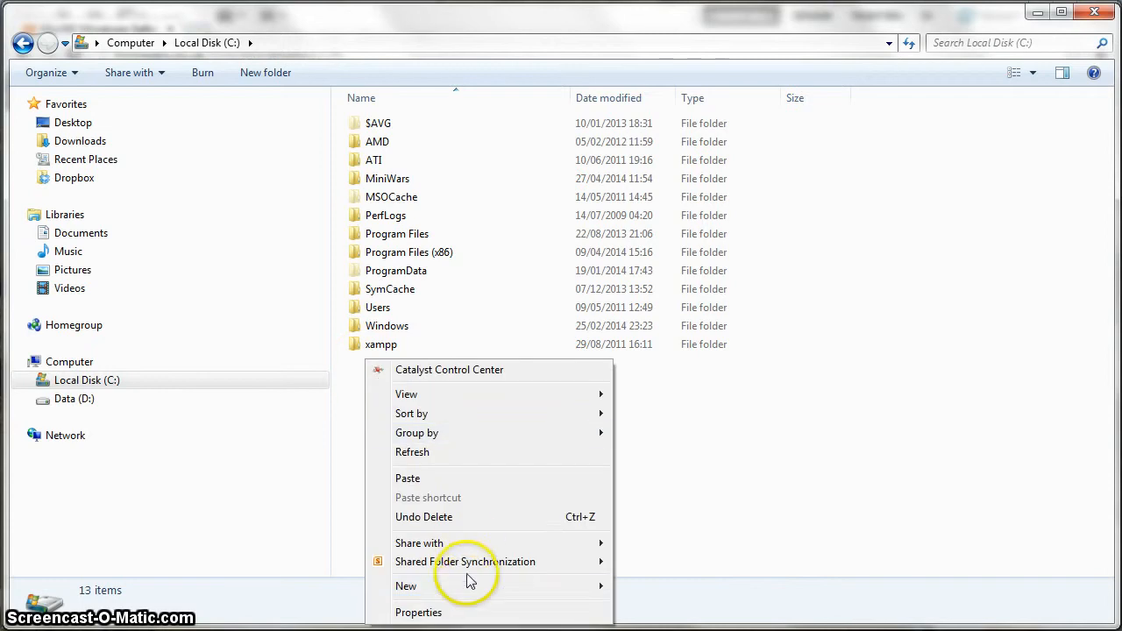
pyautogui.moveTo(465, 588)
pyautogui.click(707, 310)
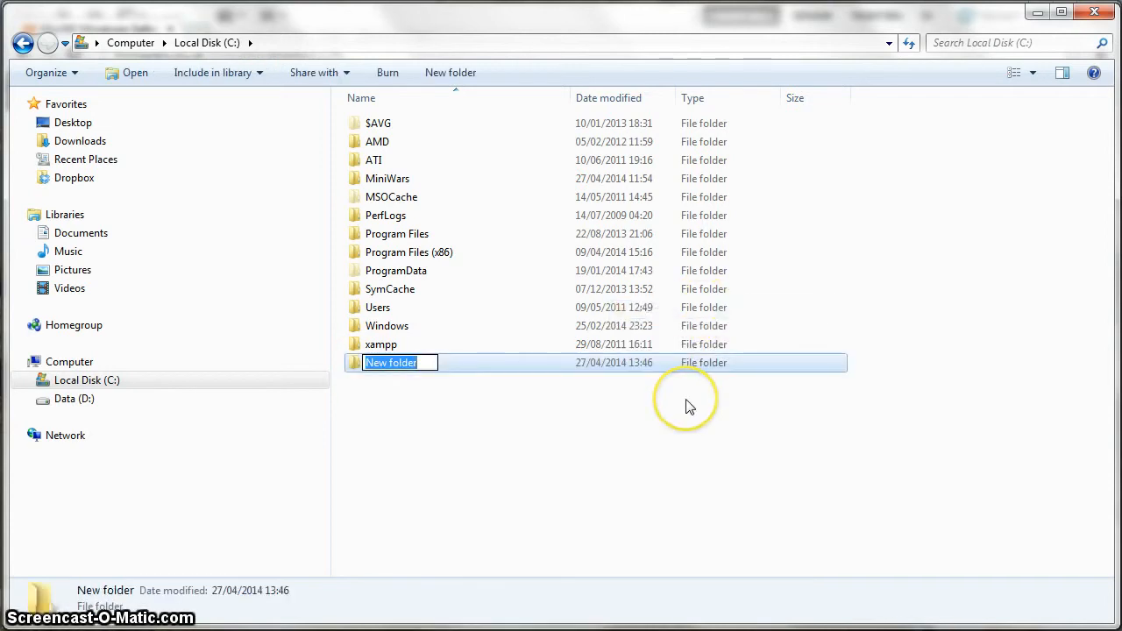
pyautogui.write('3')
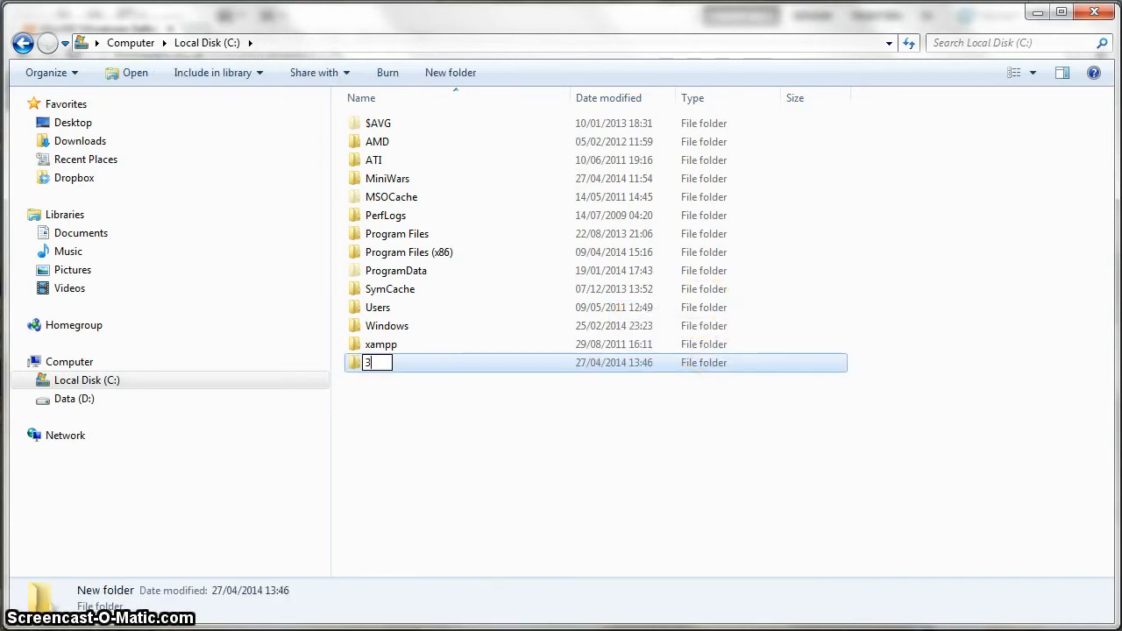
pyautogui.write('60-')
pyautogui.press('BackSpace')
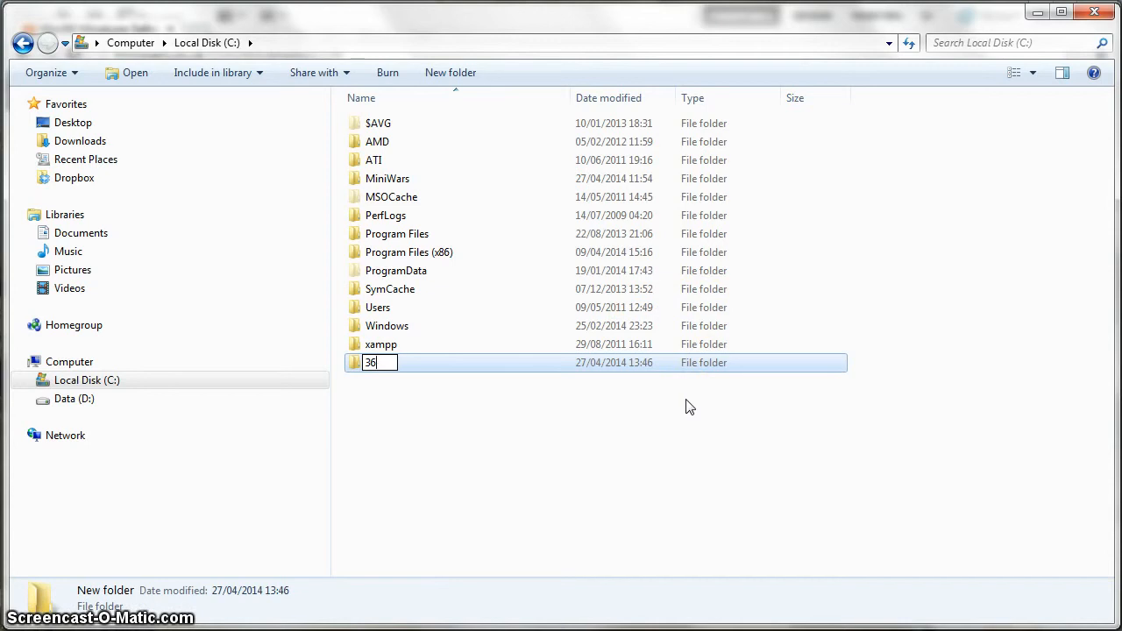
pyautogui.write('0-Export')
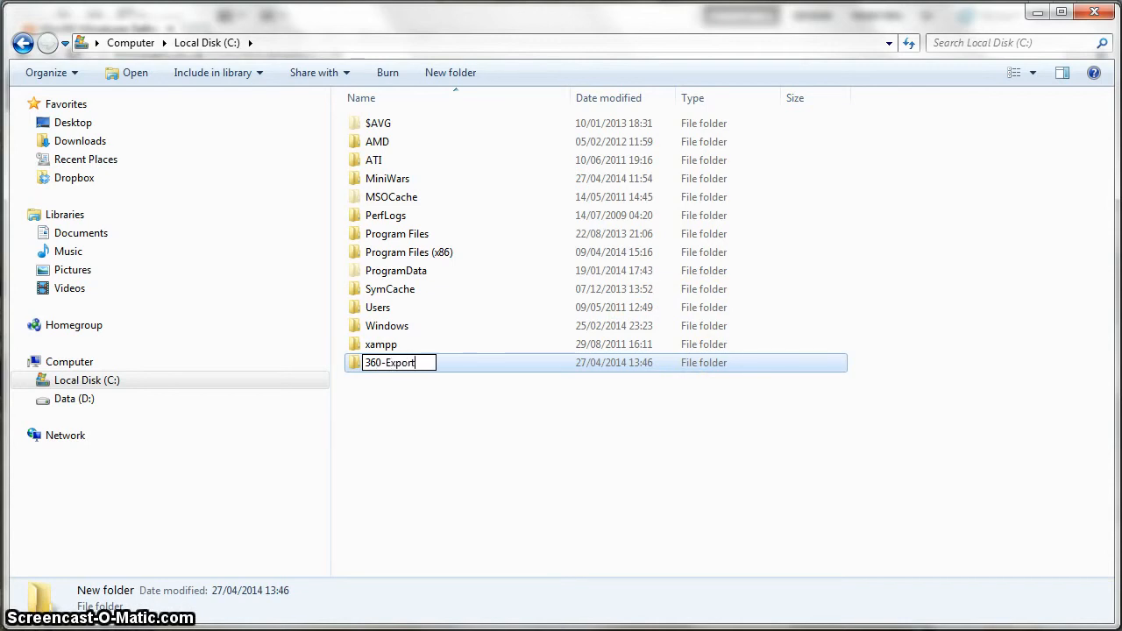
pyautogui.press('Return')
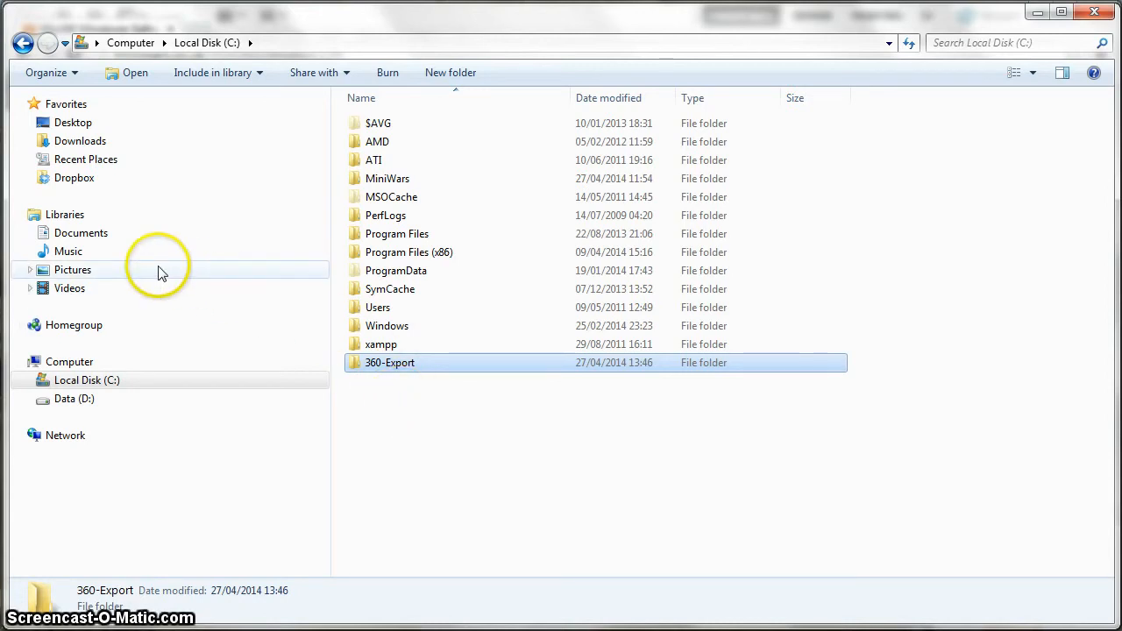
# Open the Phantom folder inside Exodites in the Pictures library.
pyautogui.click(81, 272)
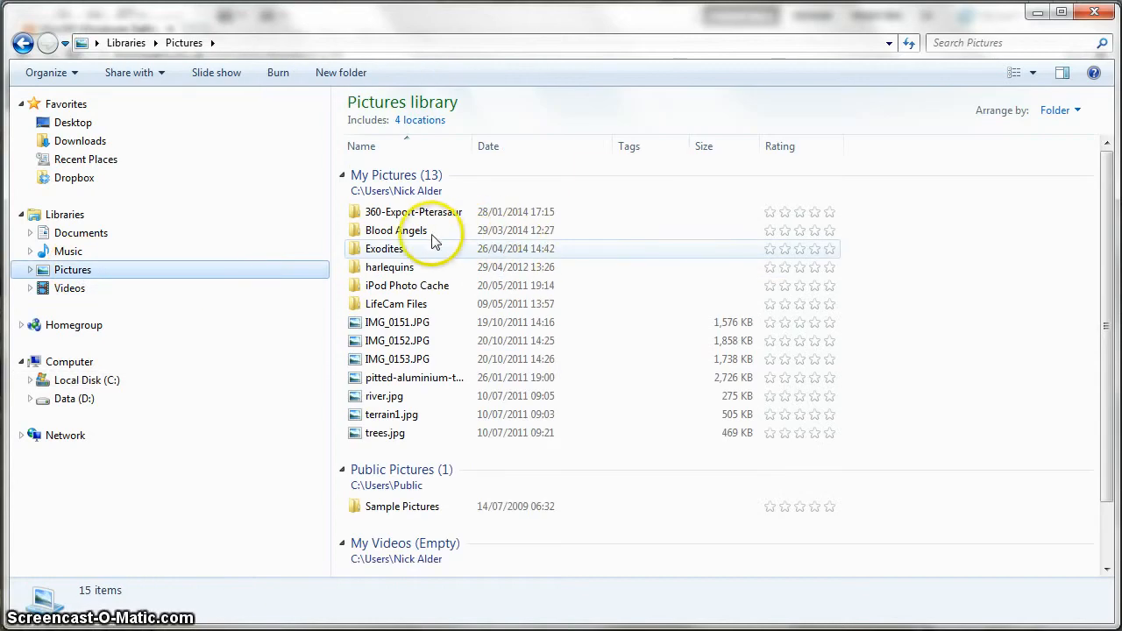
pyautogui.doubleClick(383, 249)
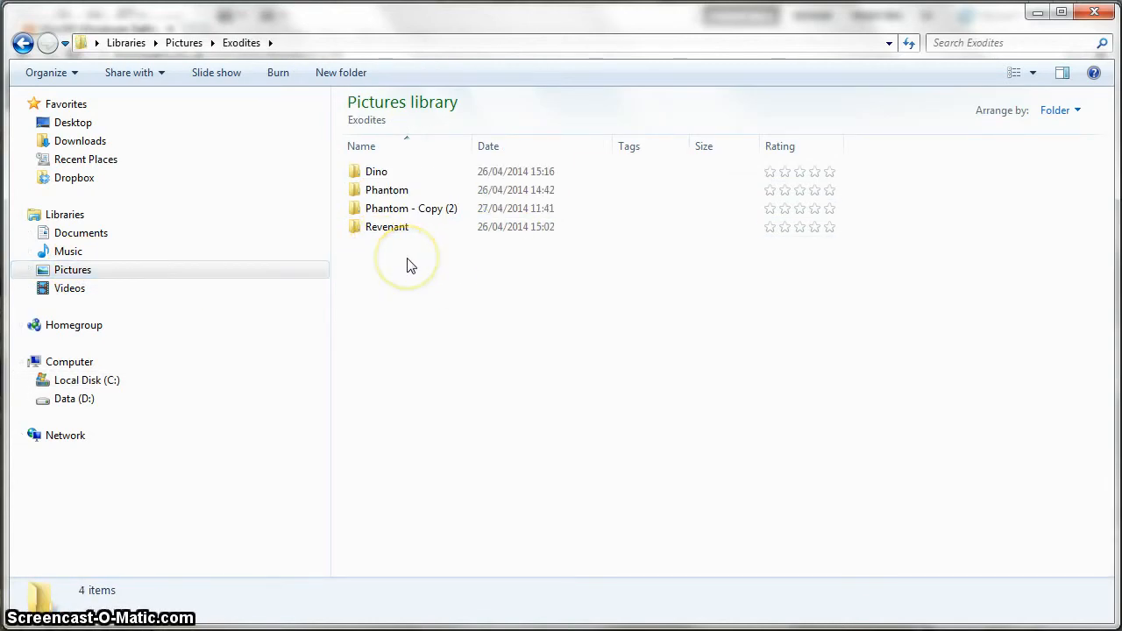
pyautogui.doubleClick(404, 194)
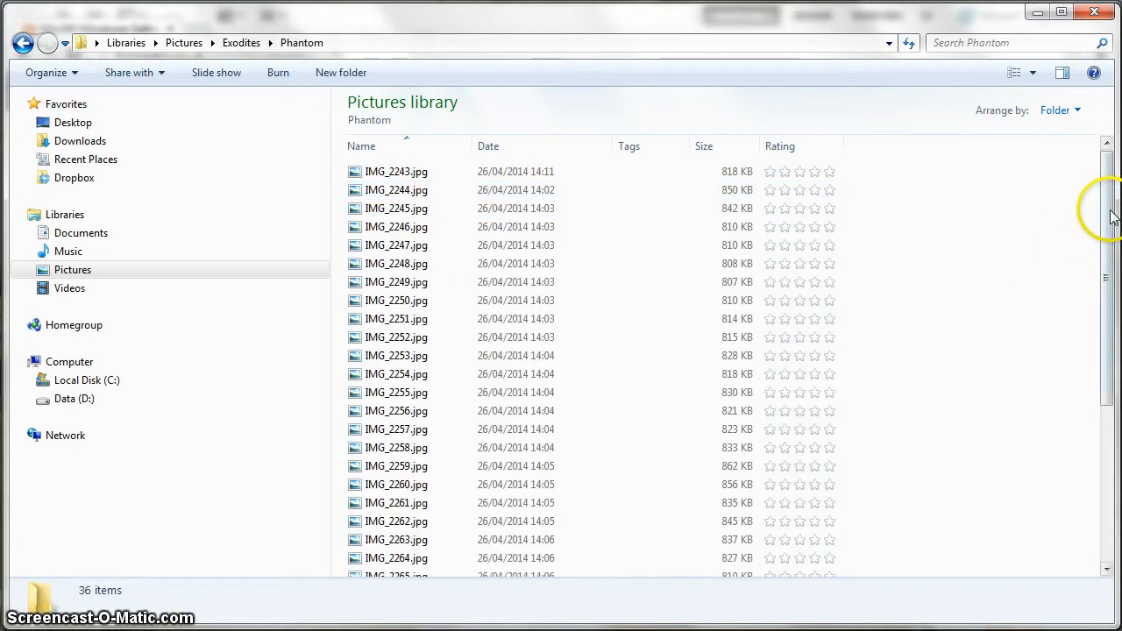
# Review the sequence of photo files in the Phantom folder from the first image to the last.
pyautogui.moveTo(1102, 213); pyautogui.dragTo(1104, 30)
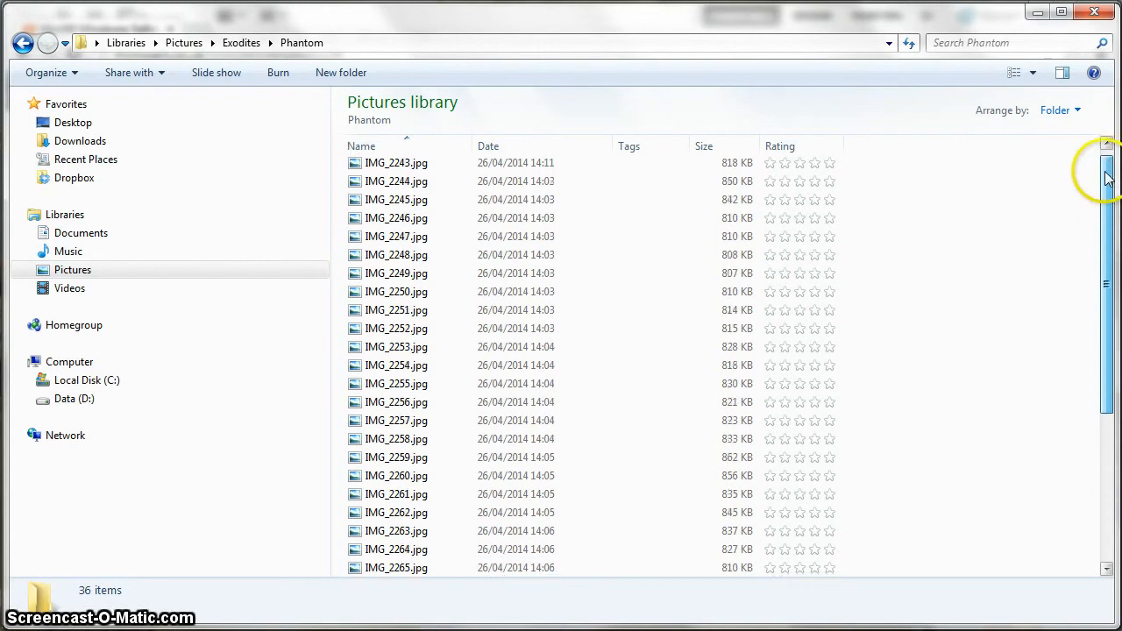
pyautogui.click(1106, 447)
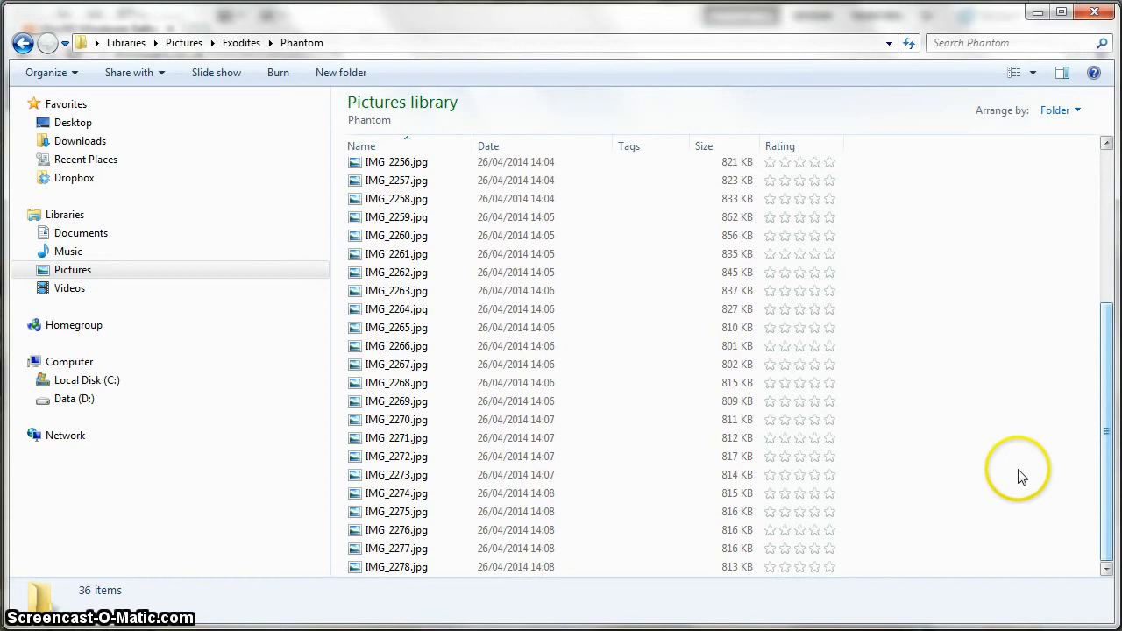
pyautogui.click(1108, 259)
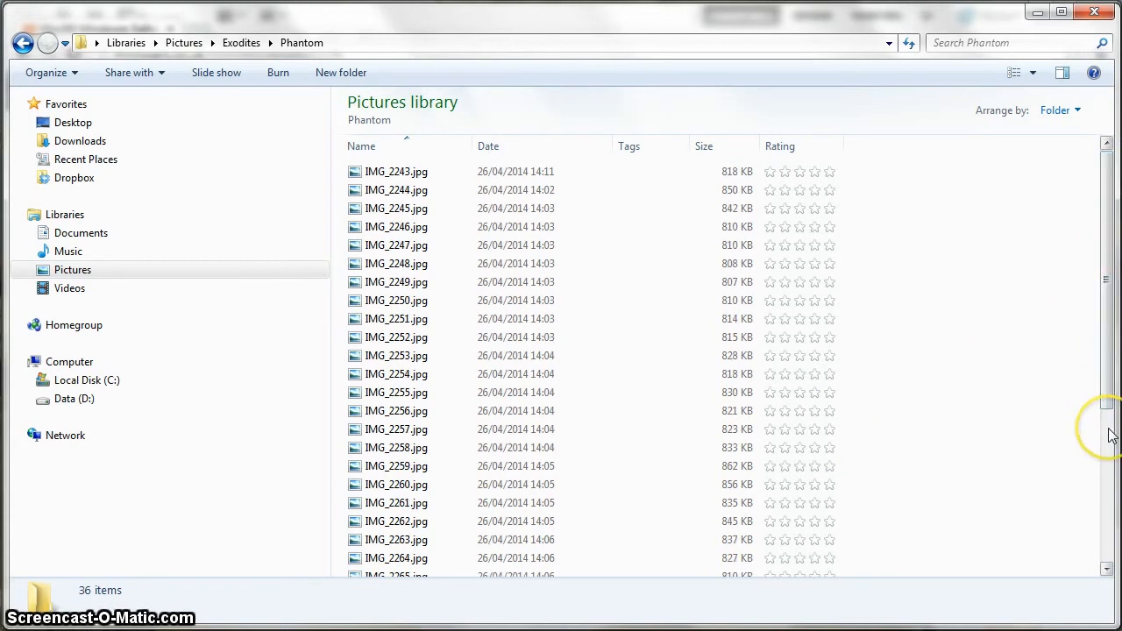
pyautogui.click(1110, 429)
pyautogui.click(1105, 245)
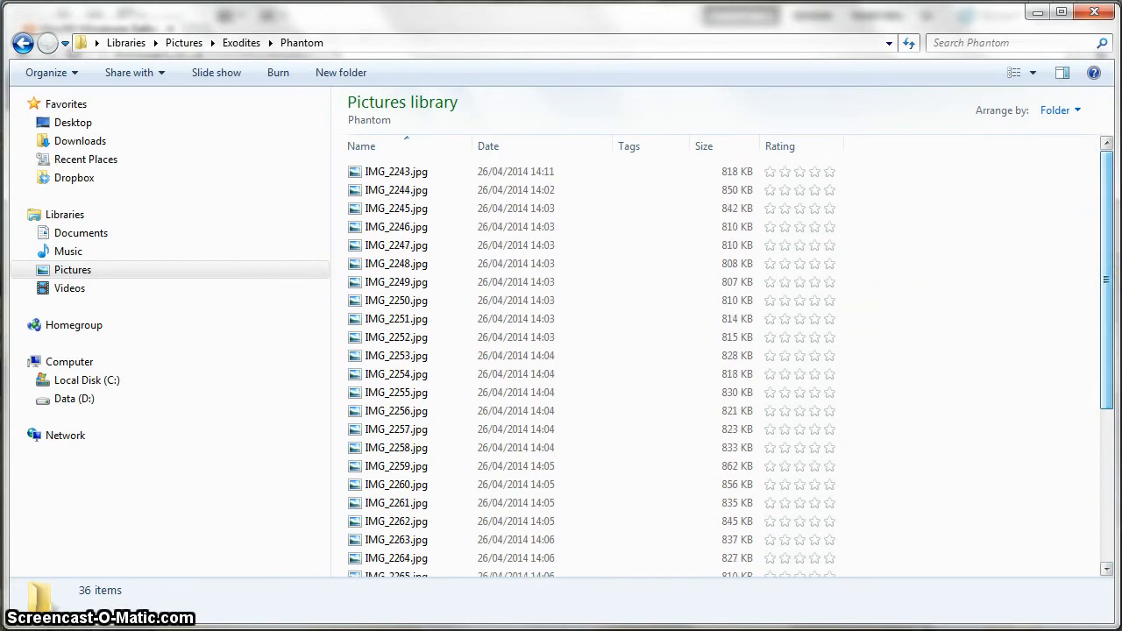
pyautogui.moveTo(1103, 325); pyautogui.dragTo(1105, 484)
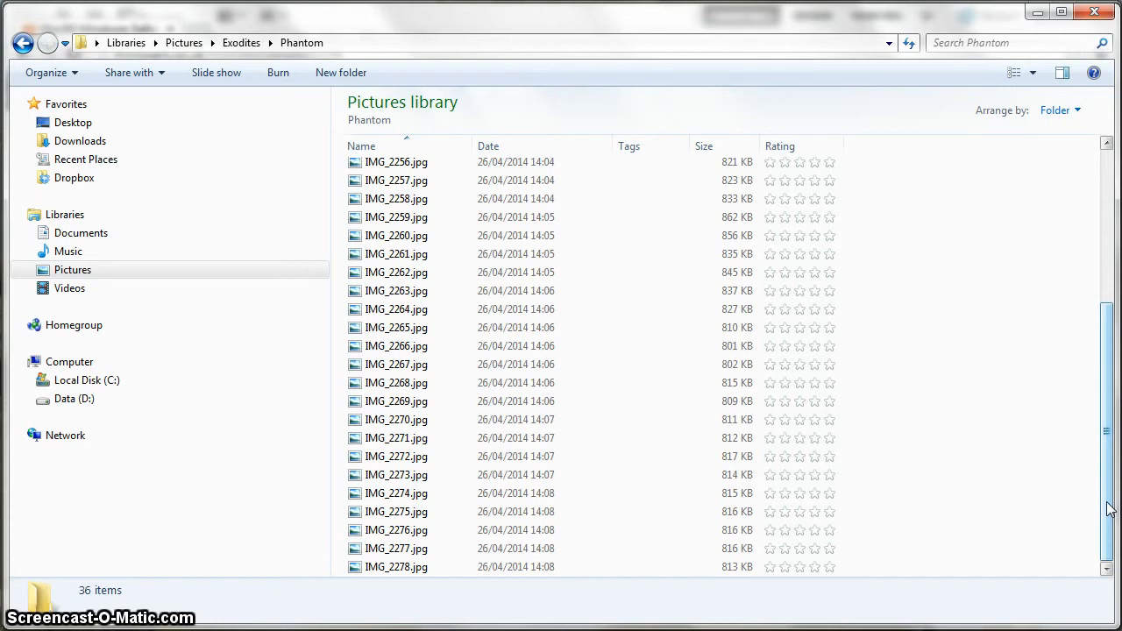
pyautogui.click(376, 568)
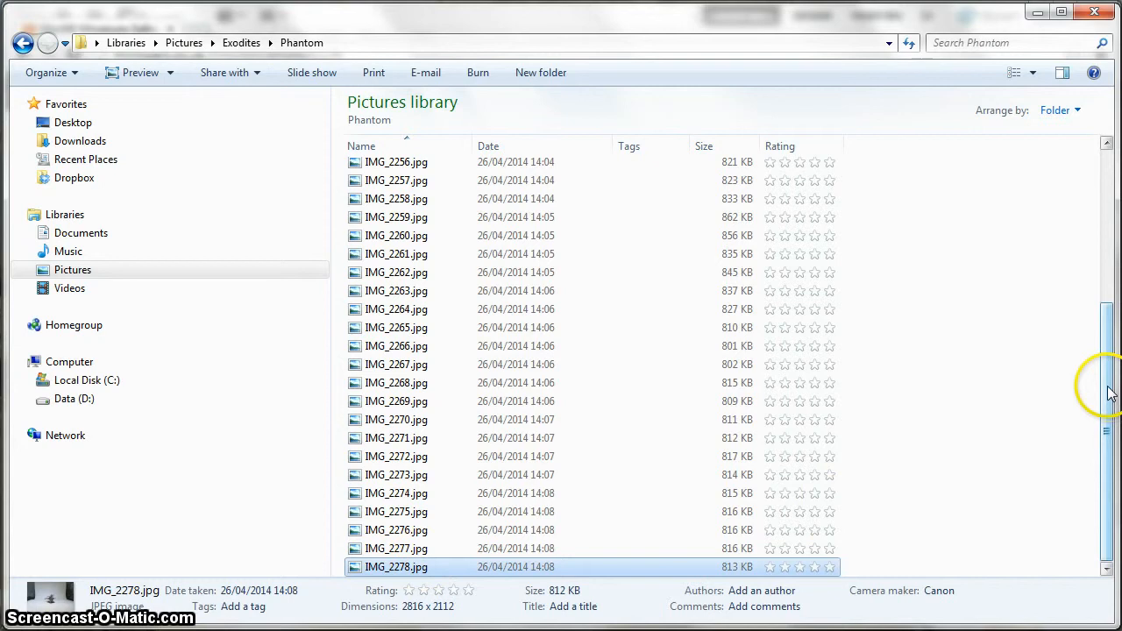
pyautogui.moveTo(1109, 395); pyautogui.dragTo(1101, 233)
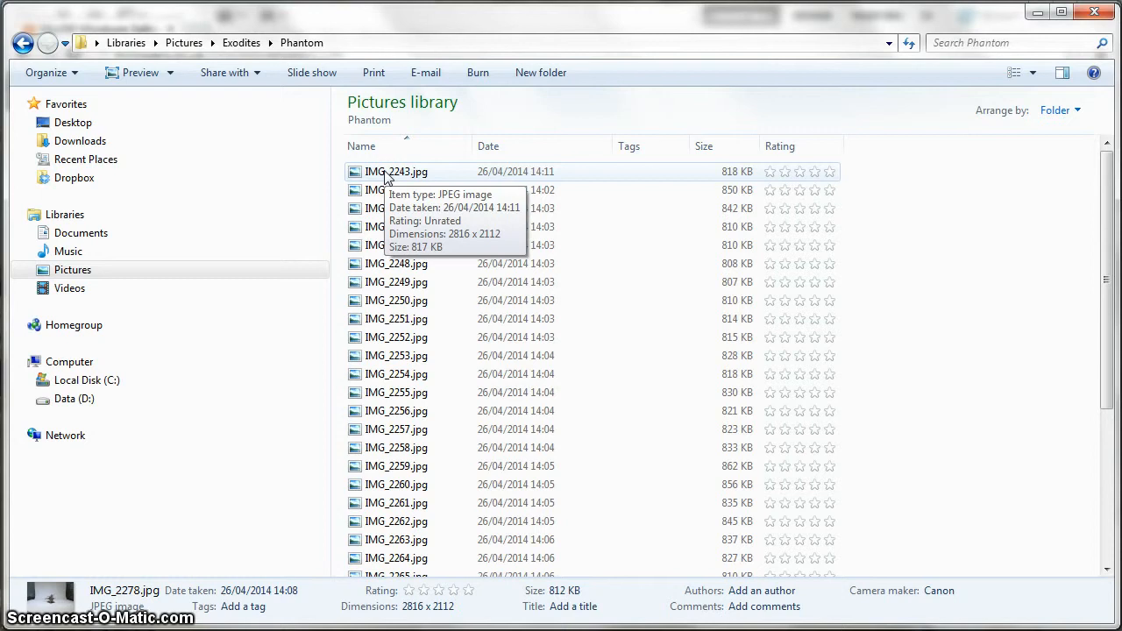
# Rename all the photos in the Phantom folder together with the base name 360-photo.
pyautogui.hotkey('ctrl', 'a')
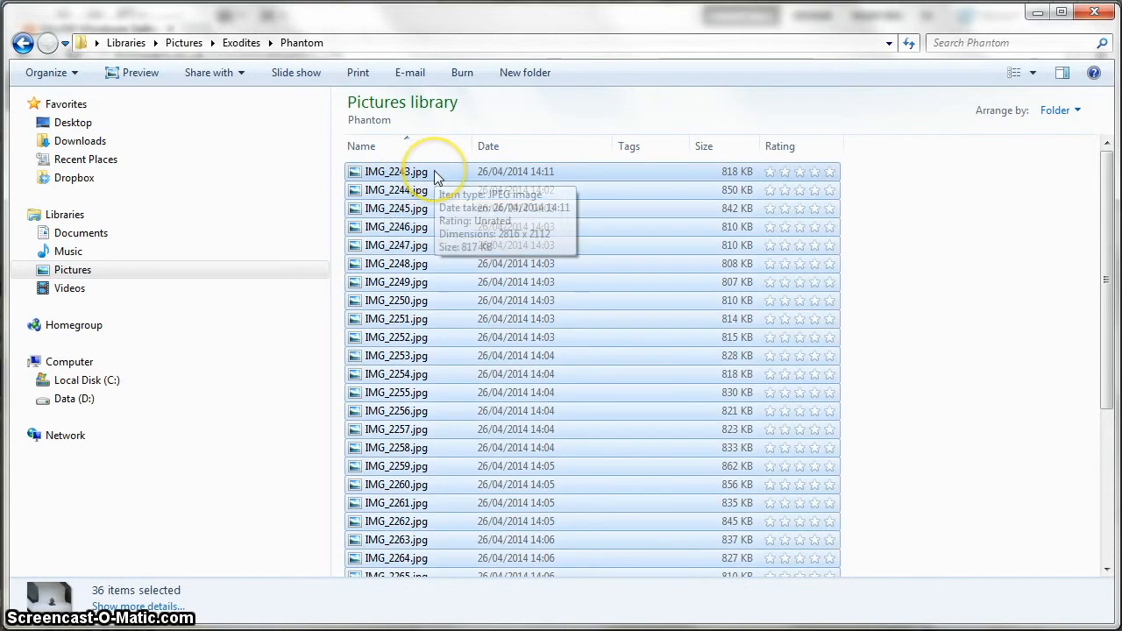
pyautogui.rightClick(384, 172)
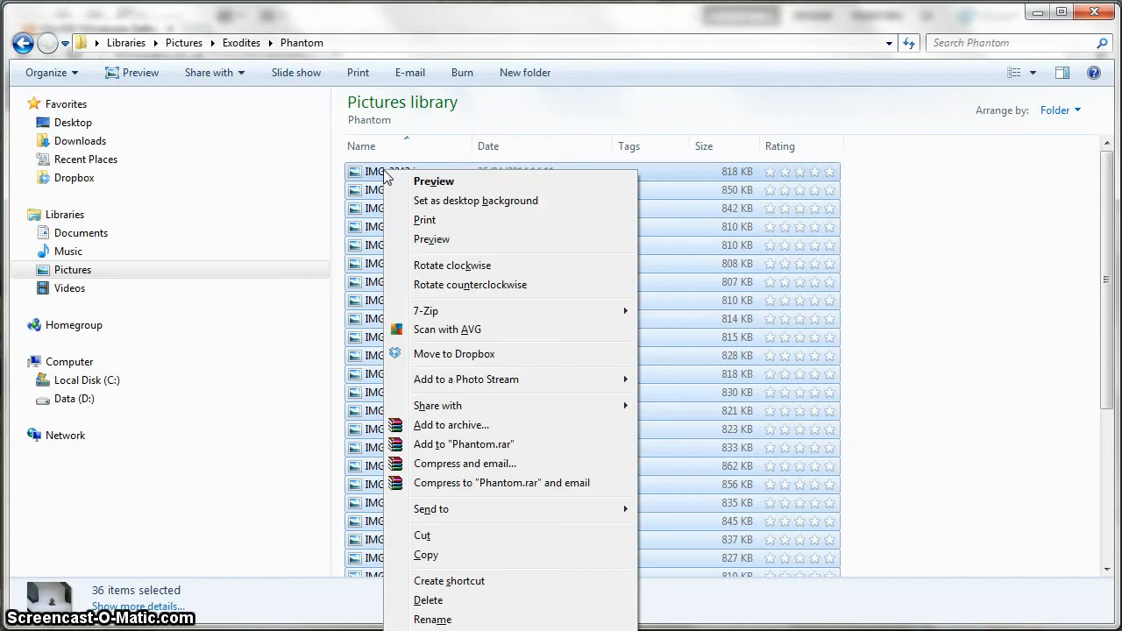
pyautogui.click(478, 620)
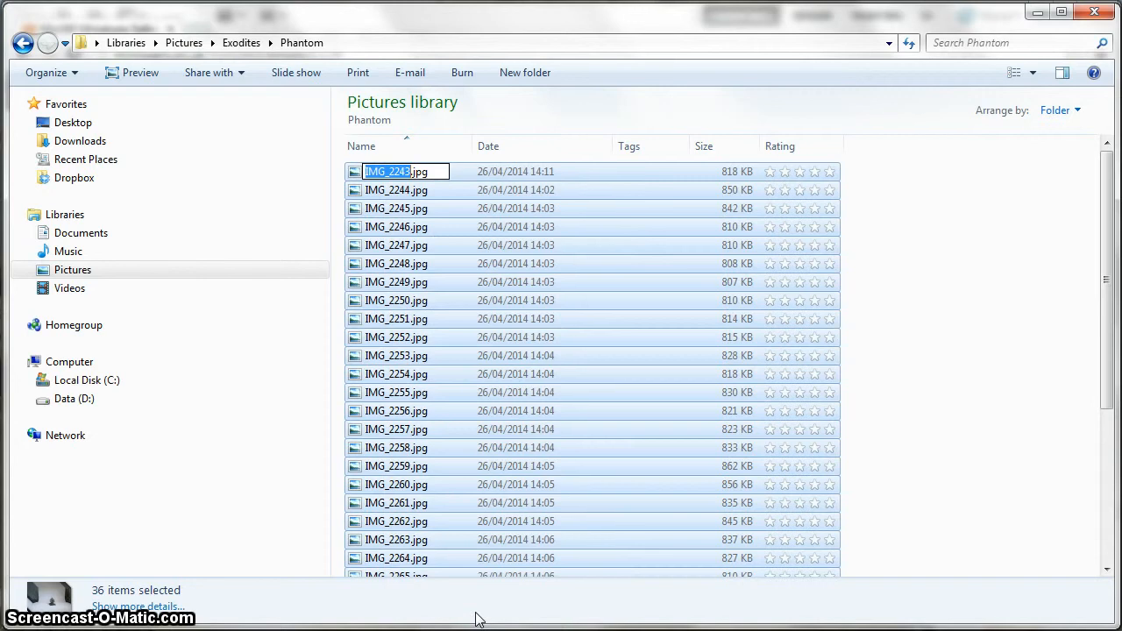
pyautogui.write('360-photo')
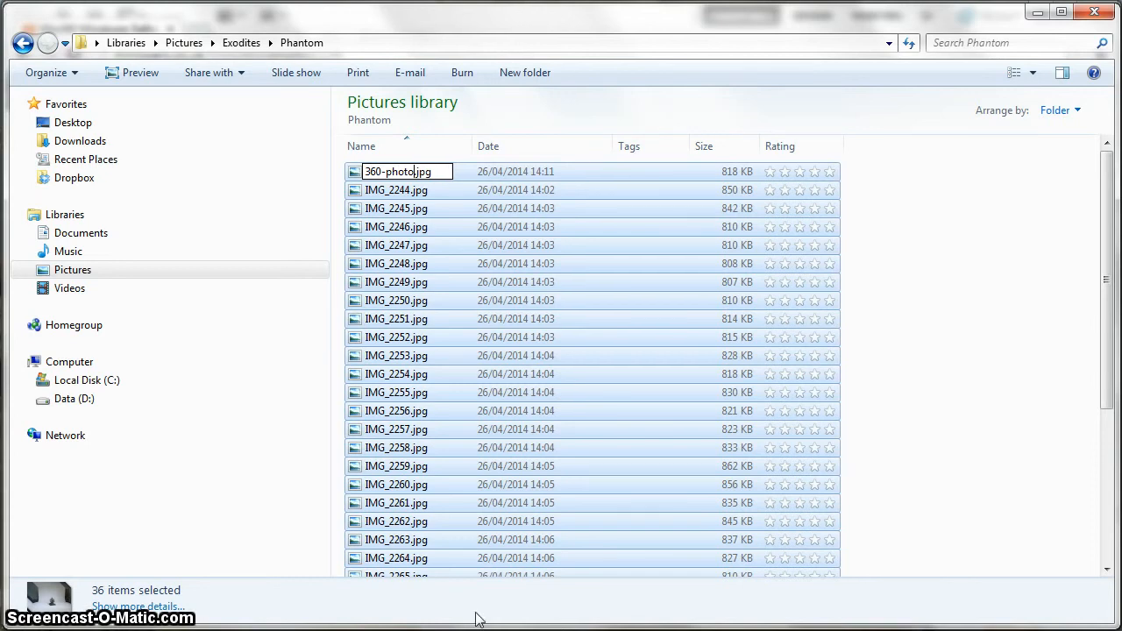
pyautogui.press('Return')
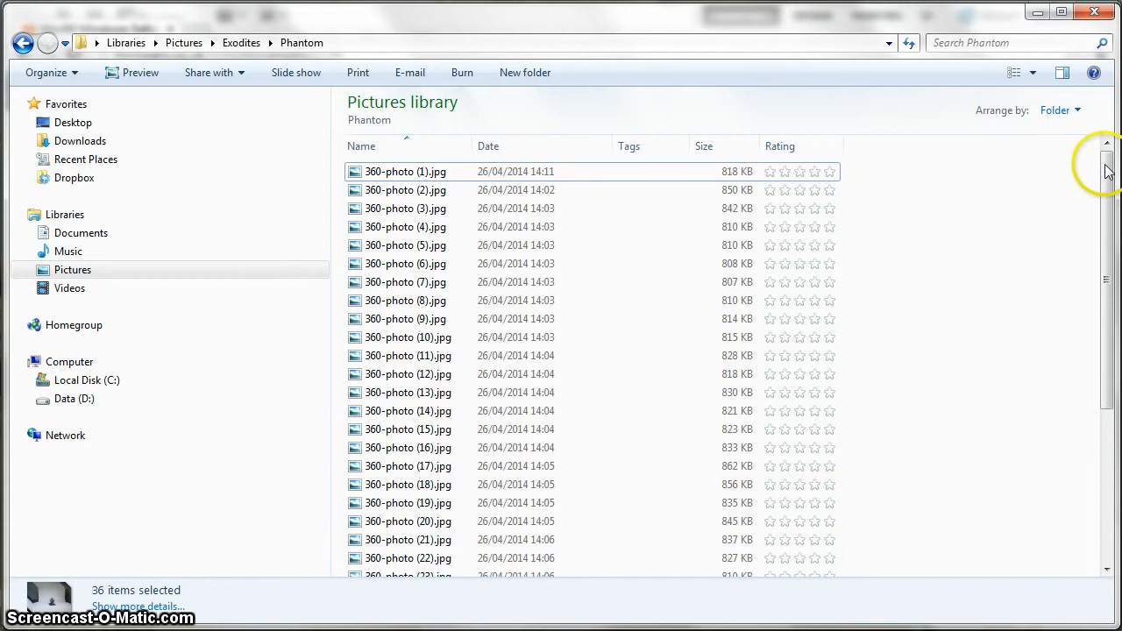
pyautogui.moveTo(1107, 171); pyautogui.dragTo(1104, 88)
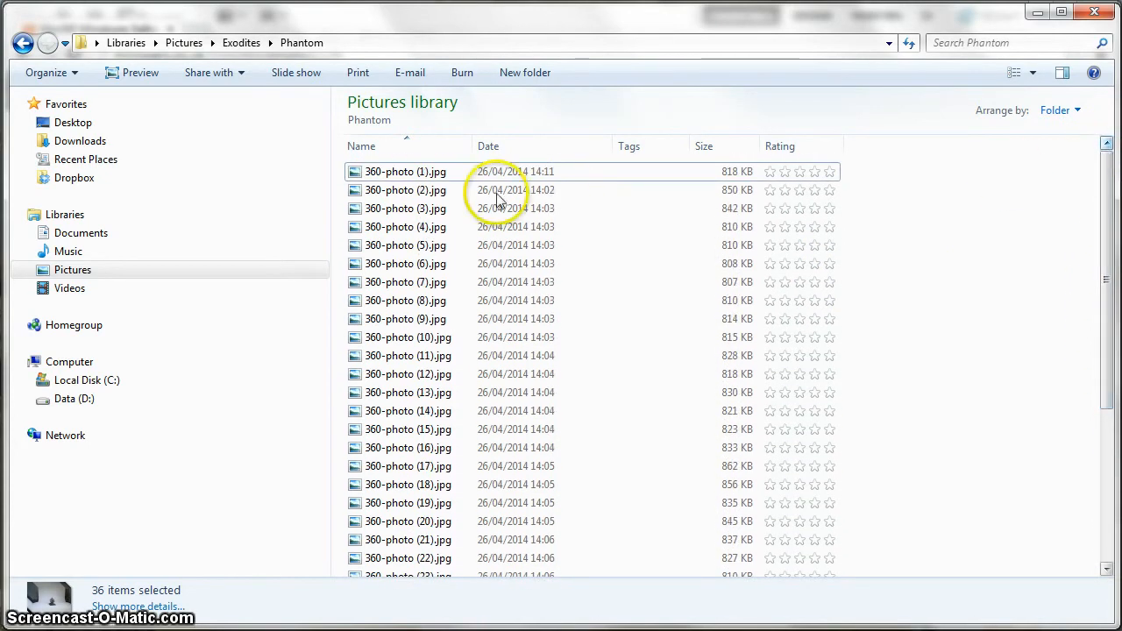
# Open 360-photo (1).jpg in Adobe Photoshop CS5 and display its layers.
pyautogui.moveTo(362, 180)
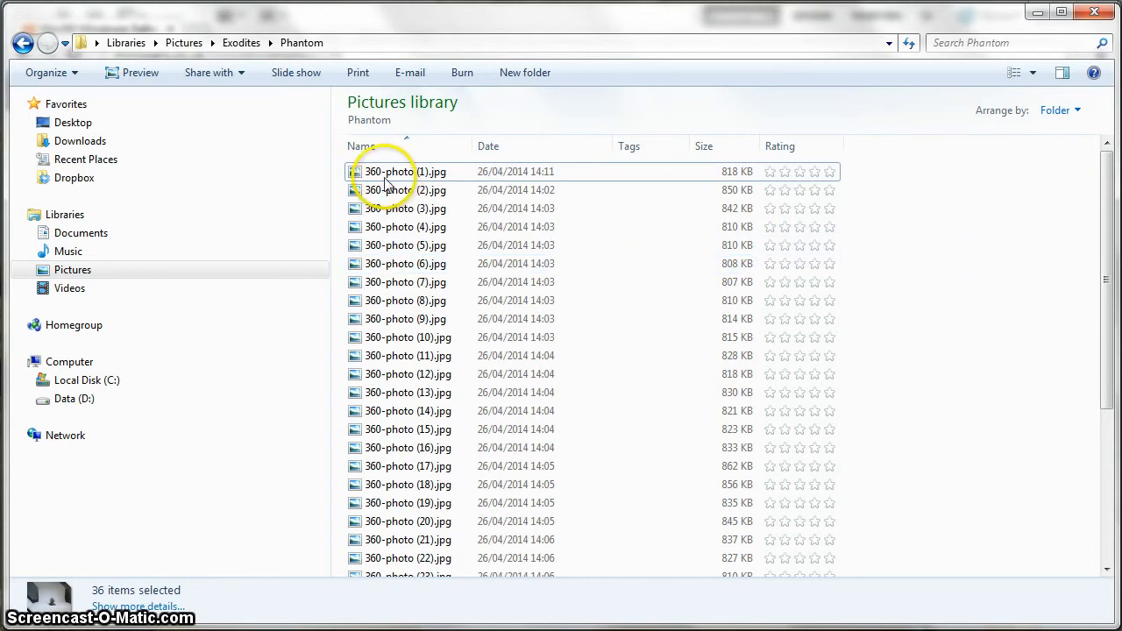
pyautogui.click(358, 175)
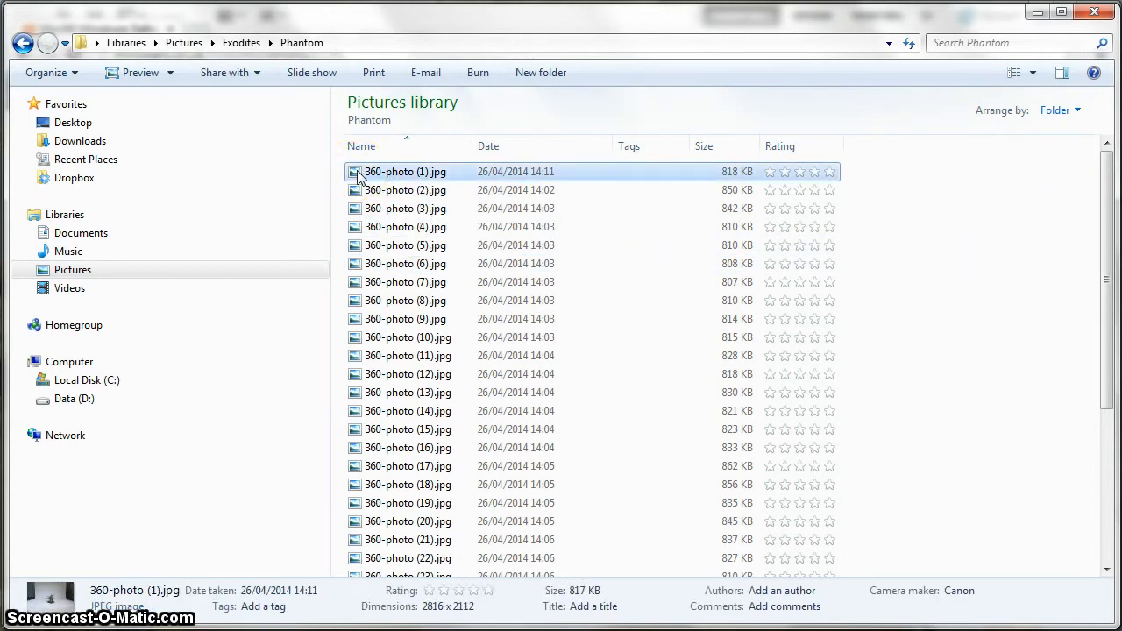
pyautogui.rightClick(357, 175)
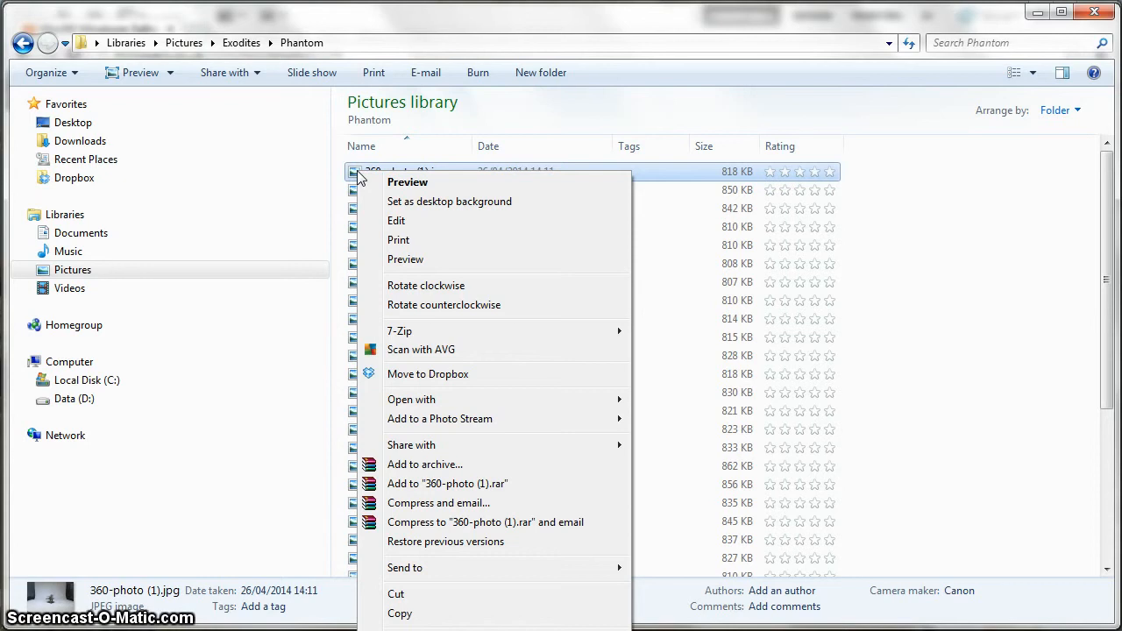
pyautogui.moveTo(586, 407)
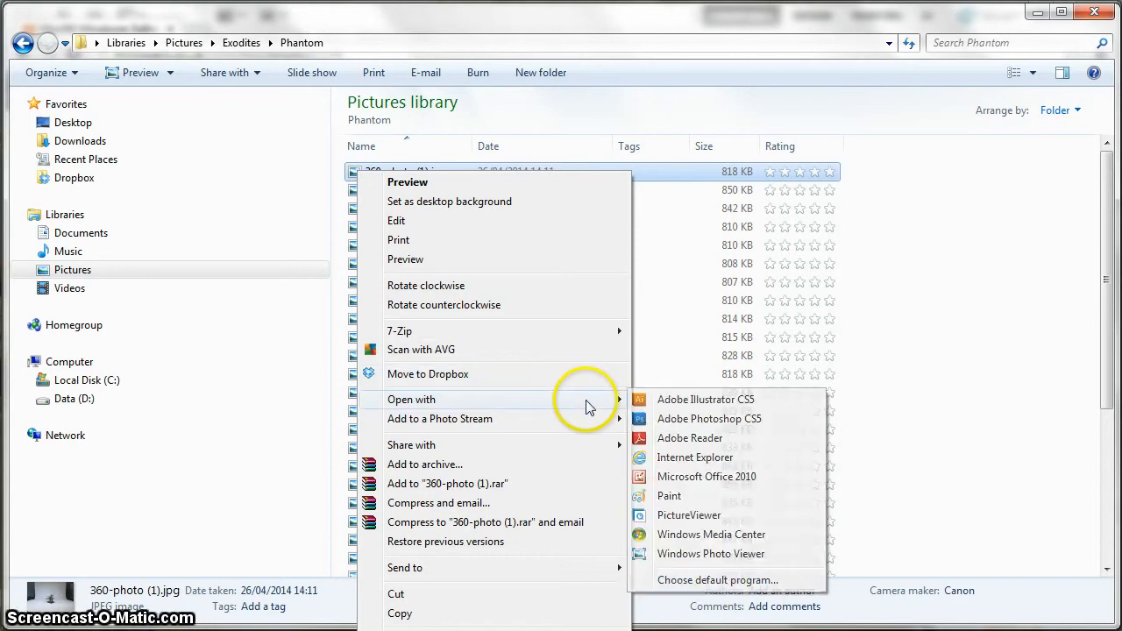
pyautogui.click(719, 420)
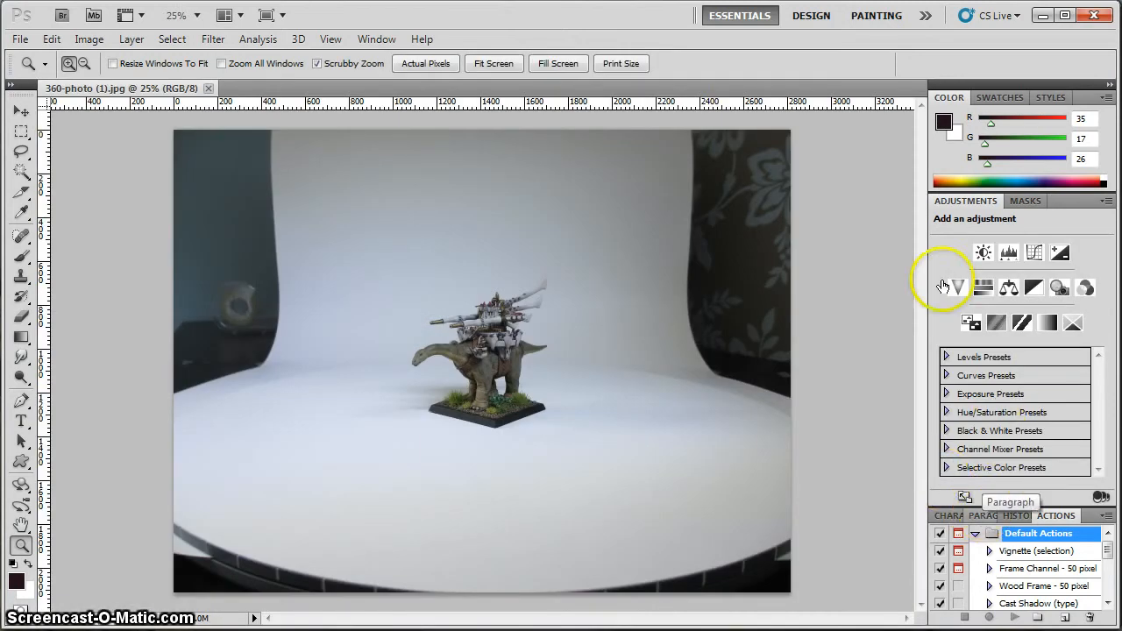
pyautogui.click(372, 39)
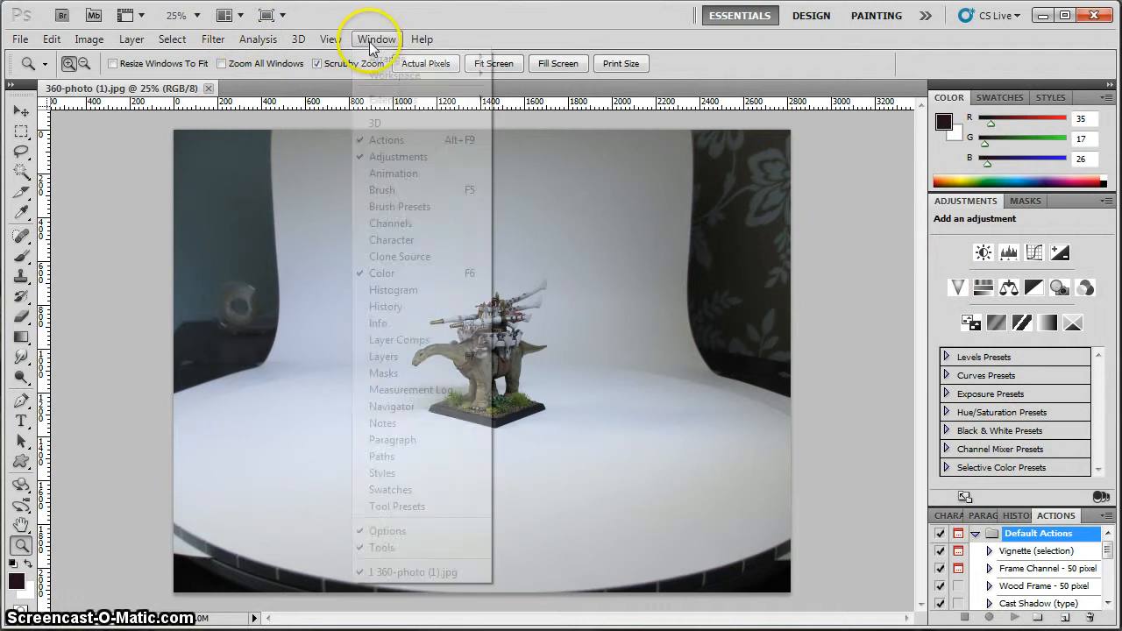
pyautogui.click(426, 356)
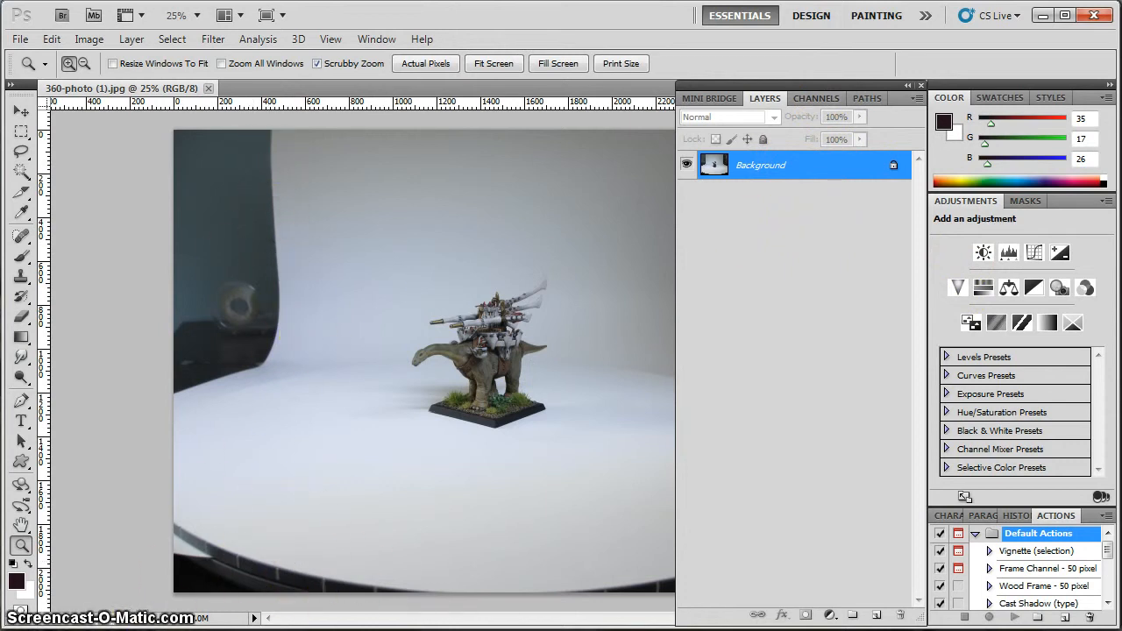
# Switch back to the Phantom folder in Windows Explorer and shrink its window so the Photoshop document shows beside it.
pyautogui.hotkey('alt', 'Tab')
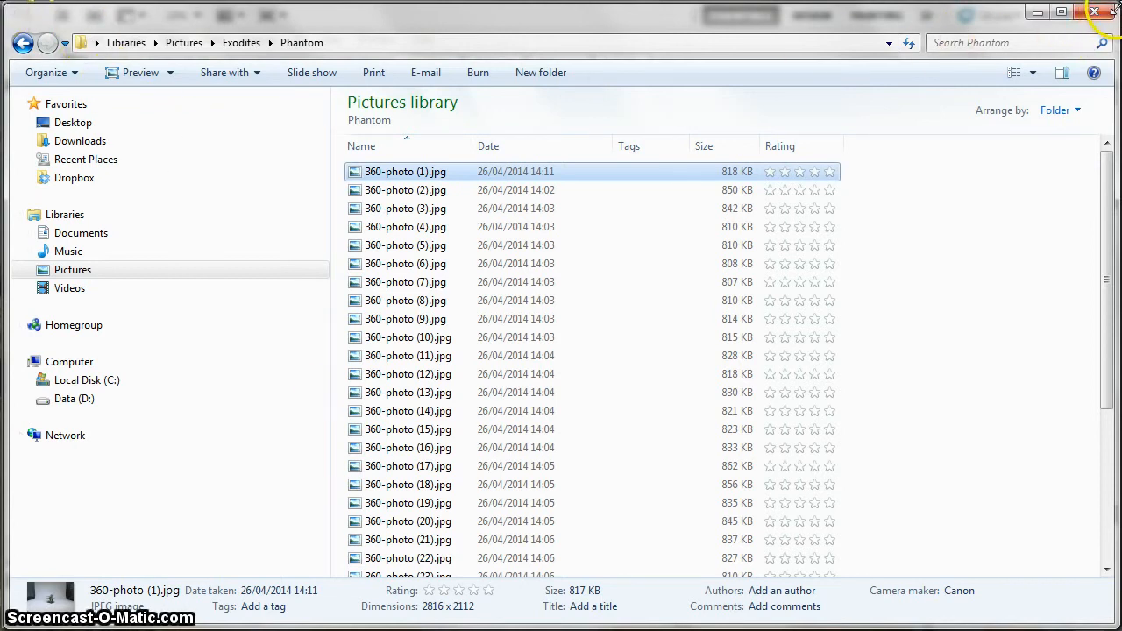
pyautogui.moveTo(1115, 7); pyautogui.dragTo(526, 138)
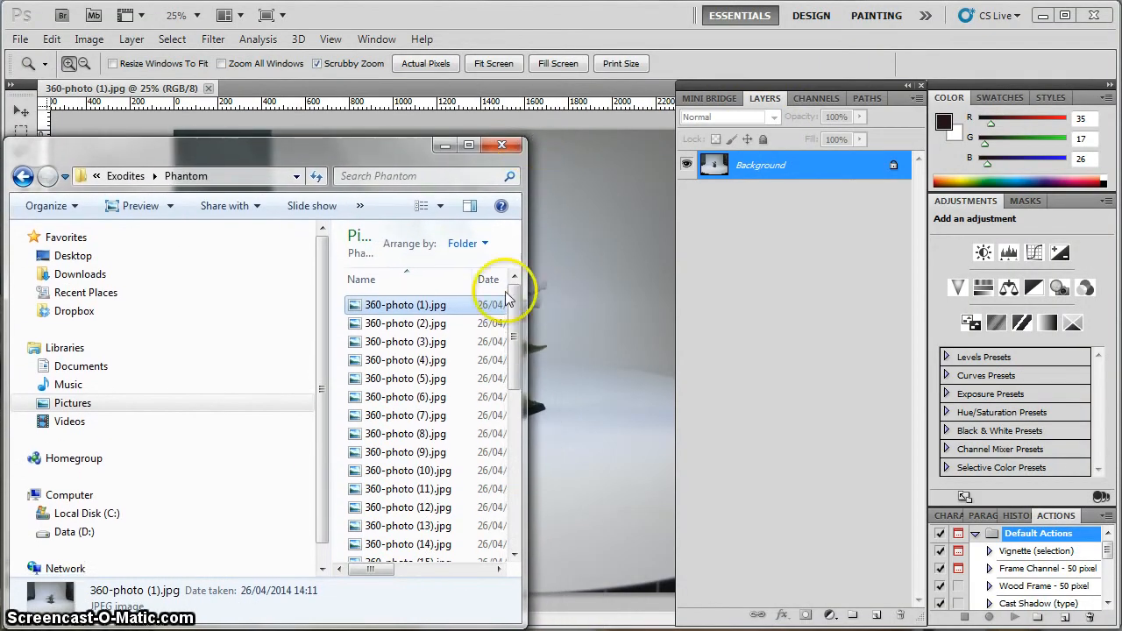
# Select the photos from 360-photo (2).jpg through 360-photo (36).jpg in the Phantom folder.
pyautogui.click(383, 328)
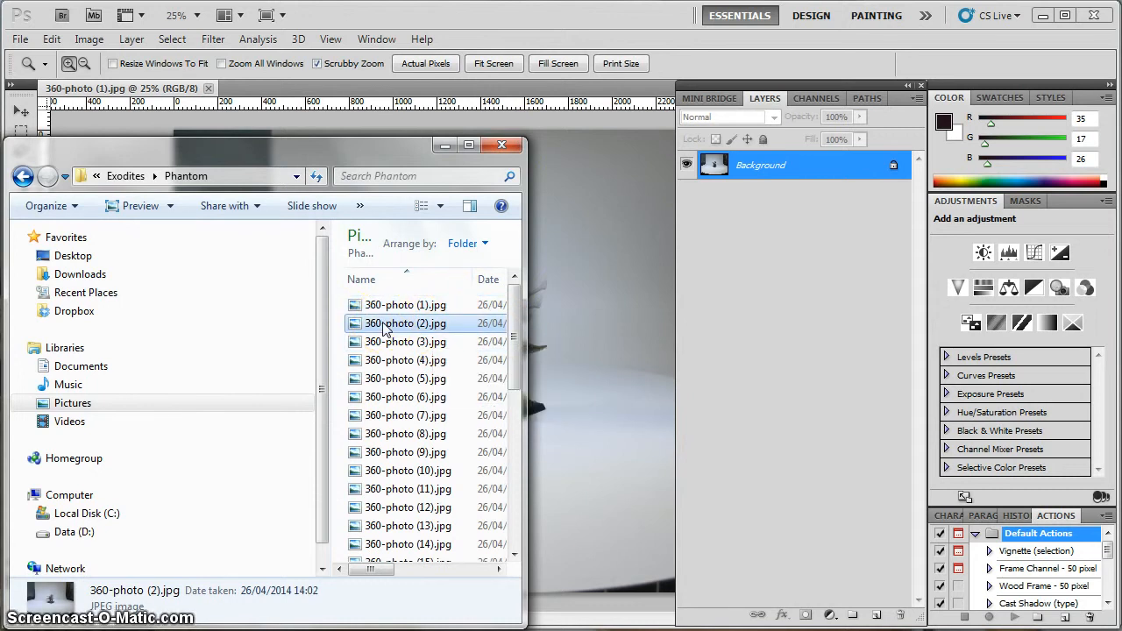
pyautogui.moveTo(383, 327); pyautogui.dragTo(391, 561)
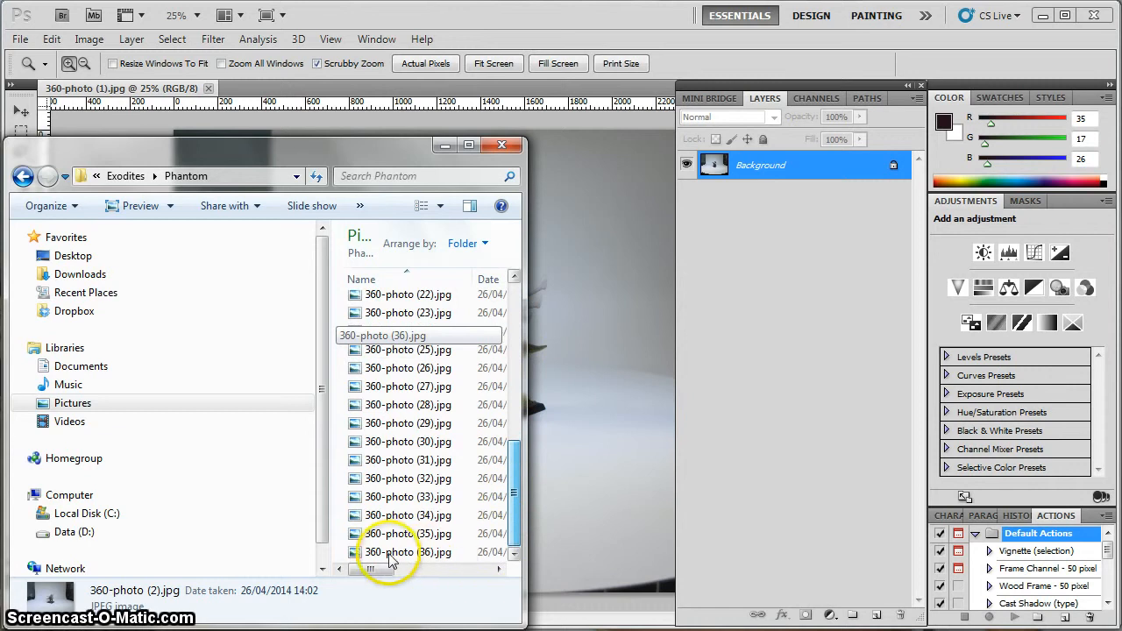
pyautogui.keyDown('shift'); pyautogui.click(377, 557); pyautogui.keyUp('shift')
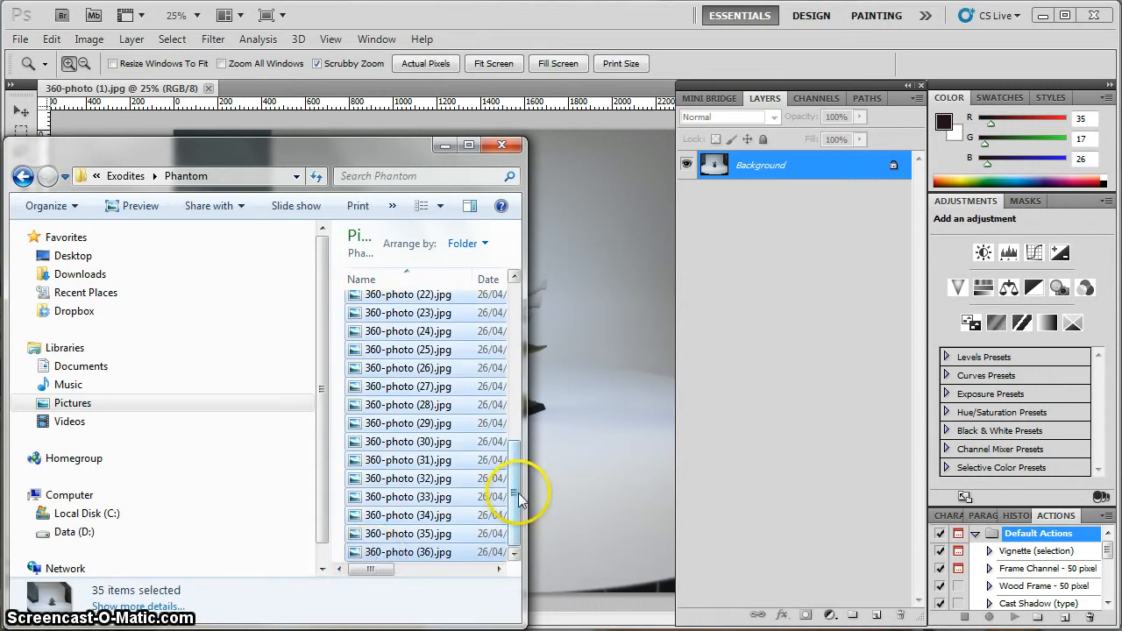
pyautogui.moveTo(518, 498); pyautogui.dragTo(530, 300)
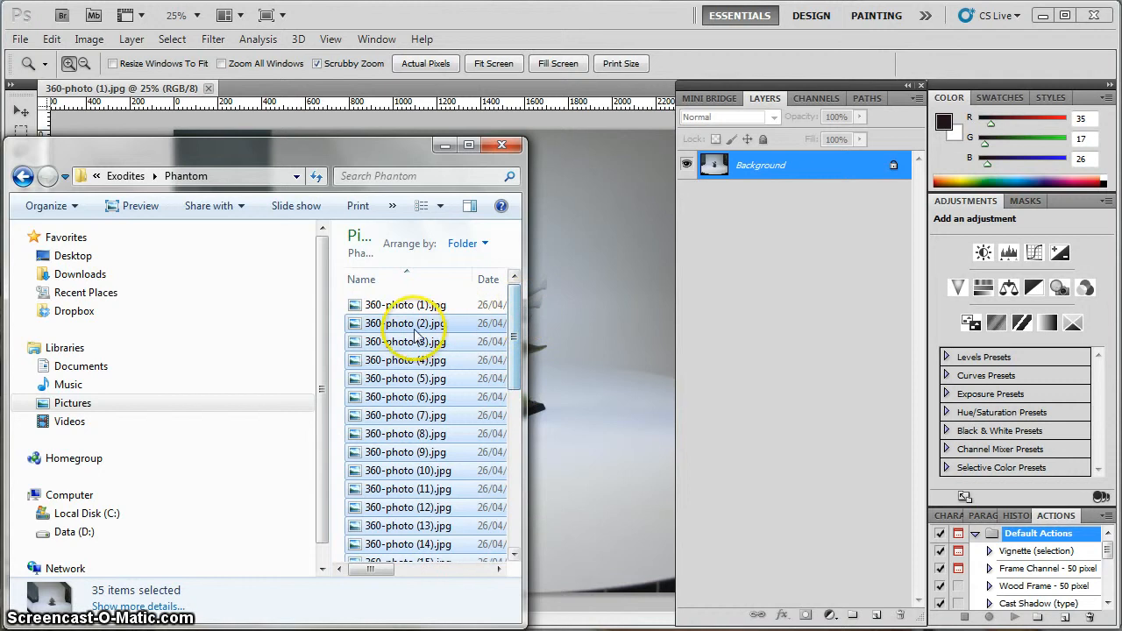
# Place the selected photos into the 360-photo (1).jpg document in Photoshop and accept each placement as its own layer.
pyautogui.click(352, 326)
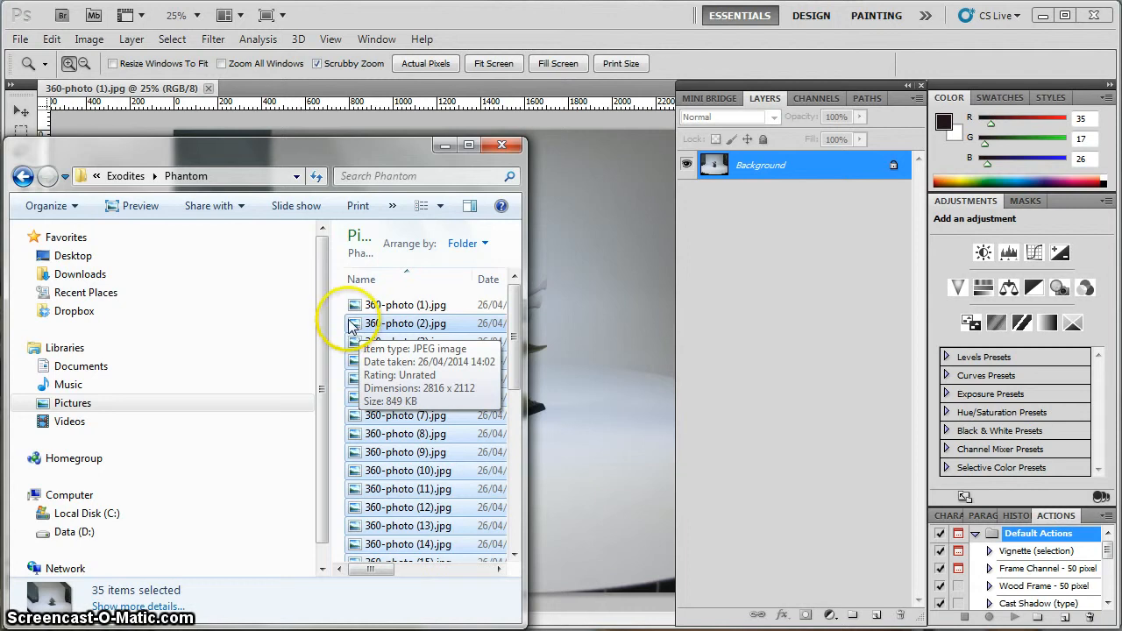
pyautogui.click(581, 281)
pyautogui.moveTo(581, 281); pyautogui.dragTo(572, 355)
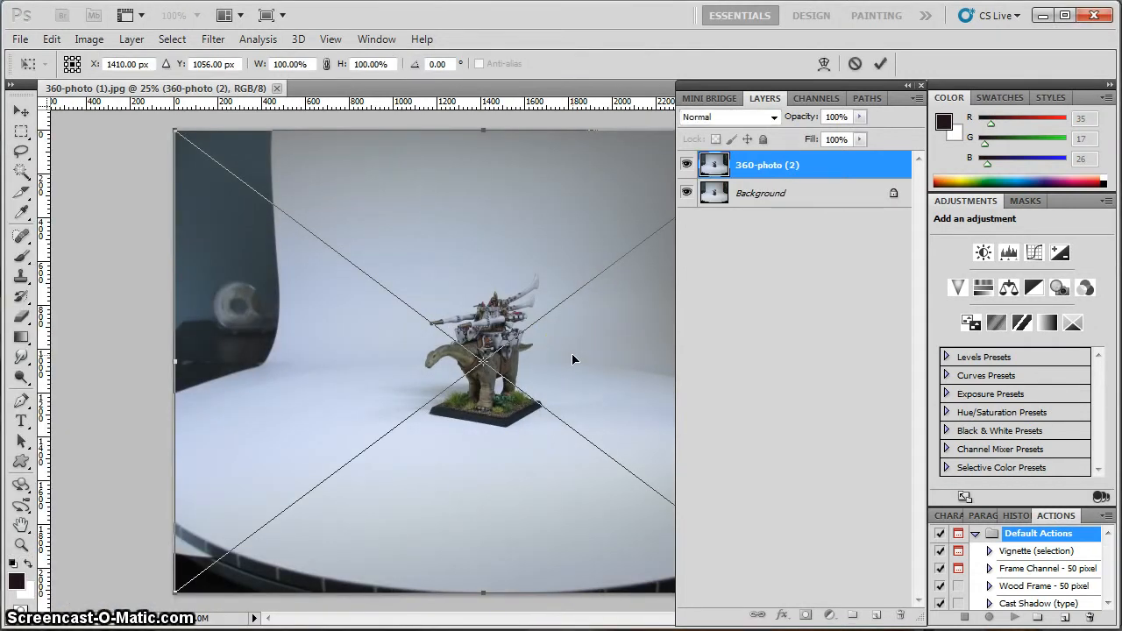
pyautogui.press('Return')
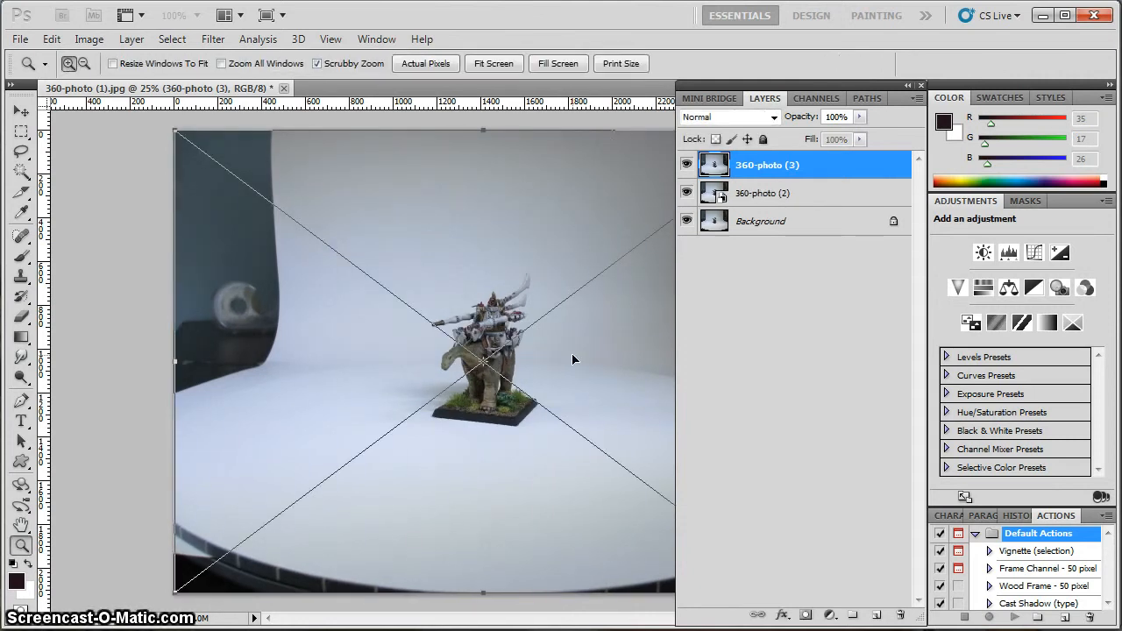
pyautogui.press('Return')
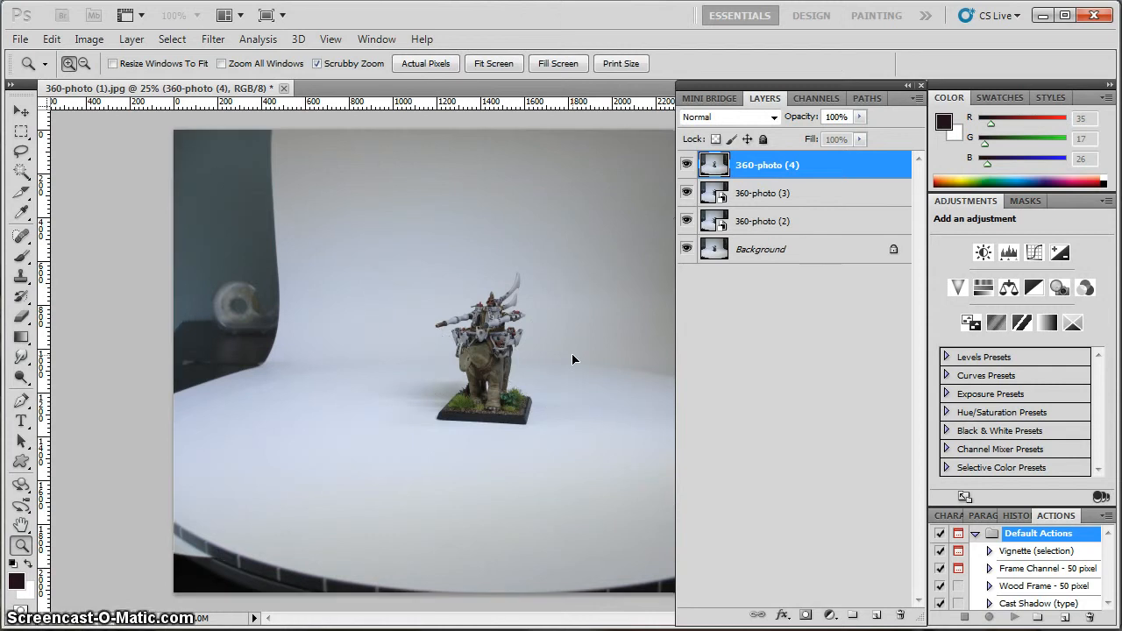
pyautogui.press('Return')
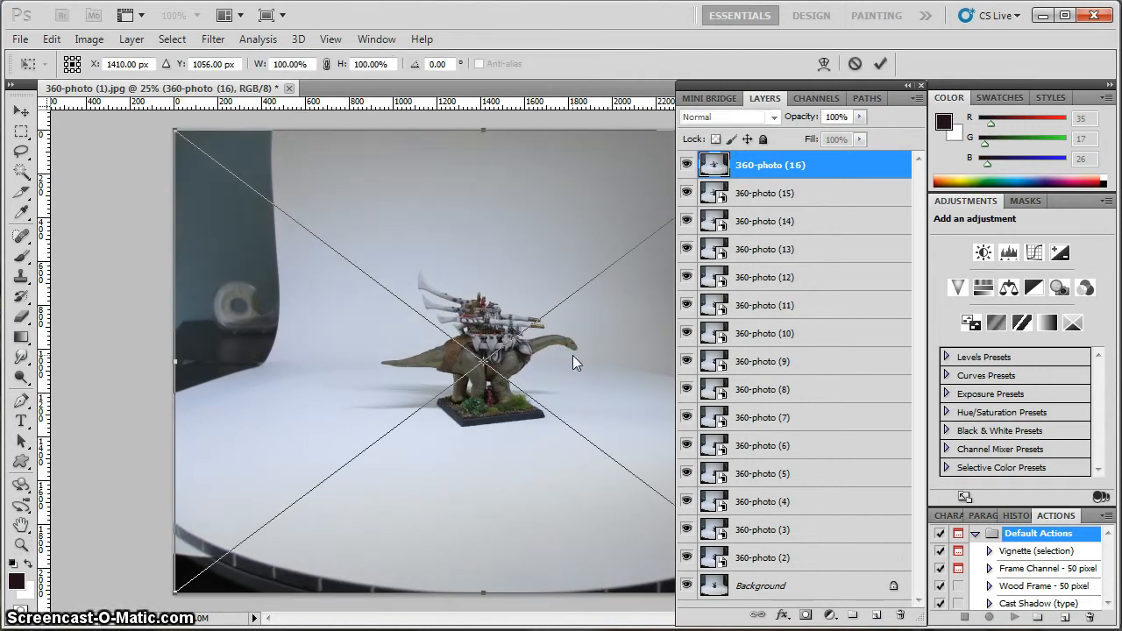
pyautogui.press('Return')
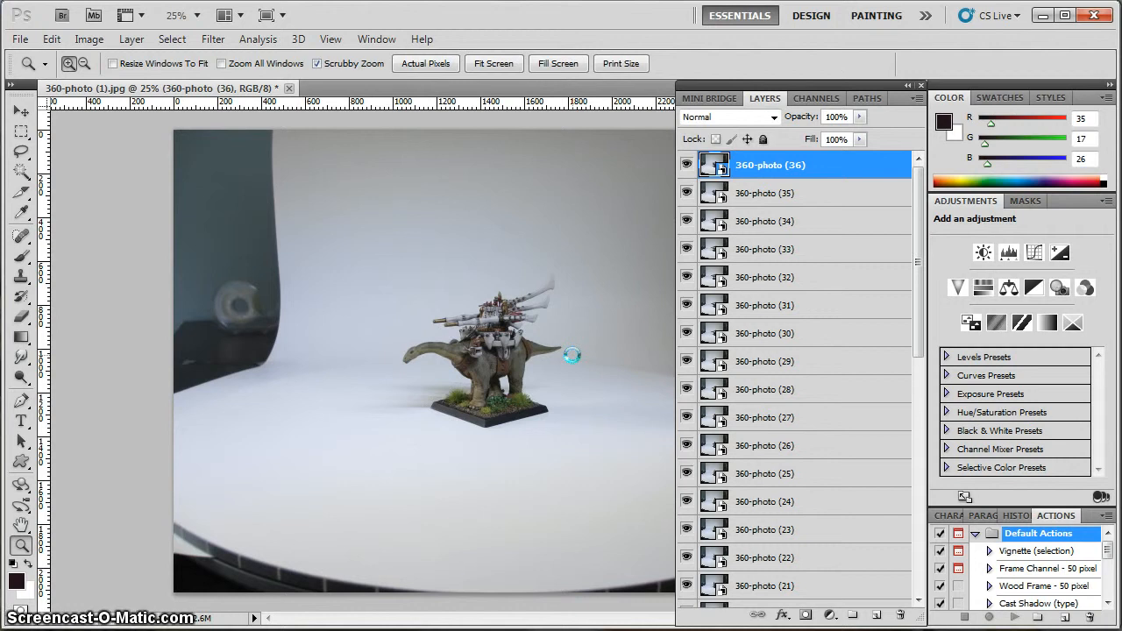
# Hide the layers one by one from 360-photo (36) down to 360-photo (23) to check the miniature's rotation.
pyautogui.moveTo(917, 283); pyautogui.dragTo(932, 307)
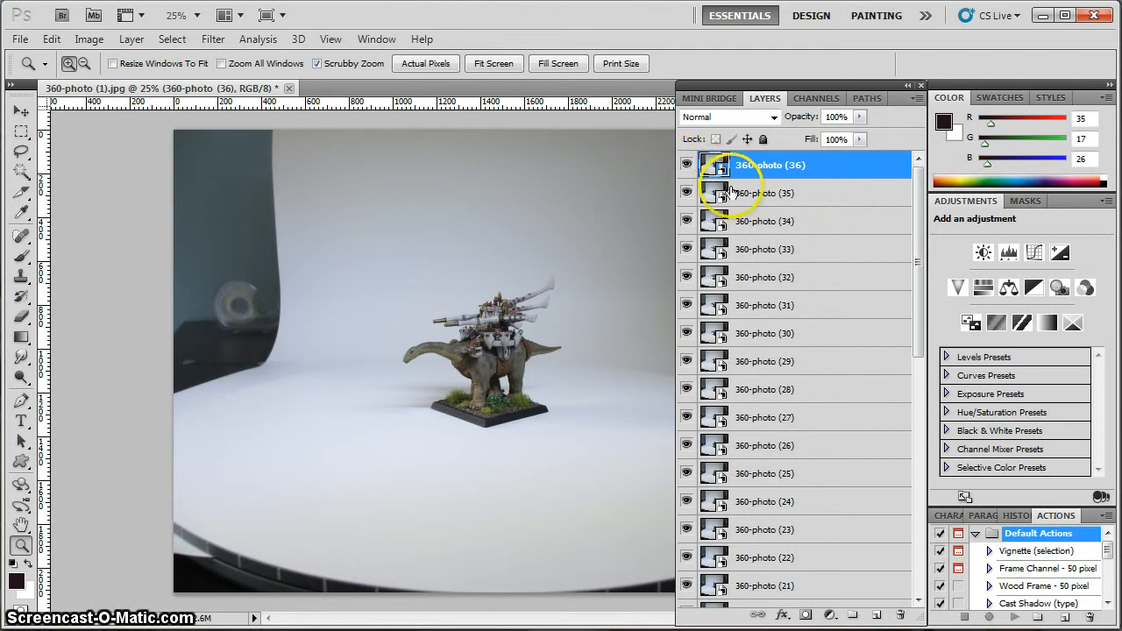
pyautogui.click(686, 165)
pyautogui.click(686, 193)
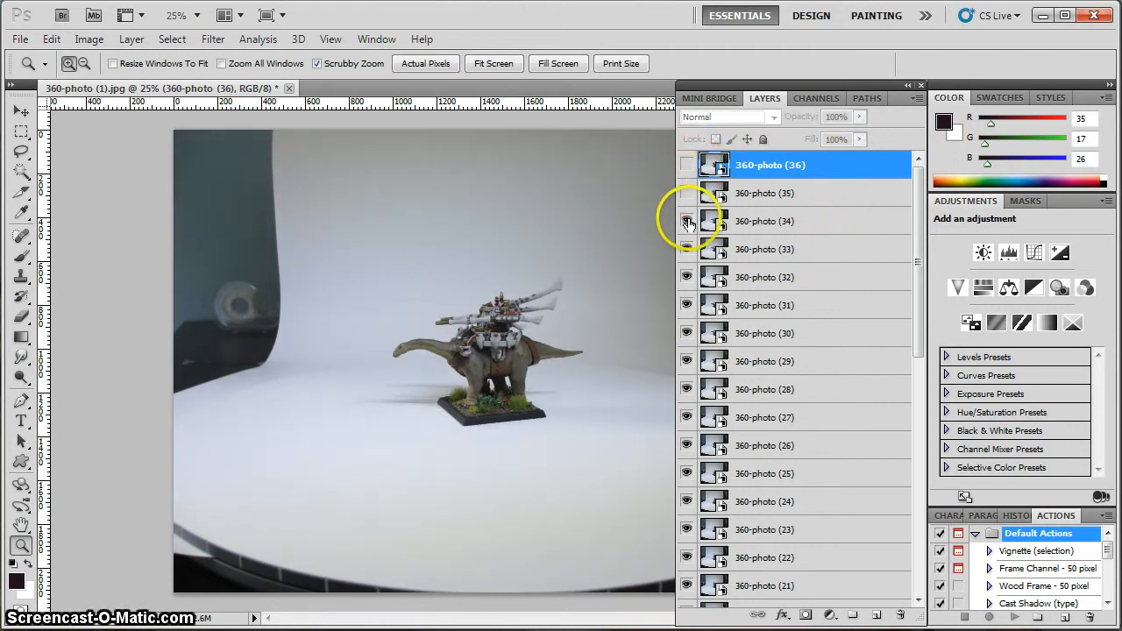
pyautogui.click(687, 221)
pyautogui.click(688, 249)
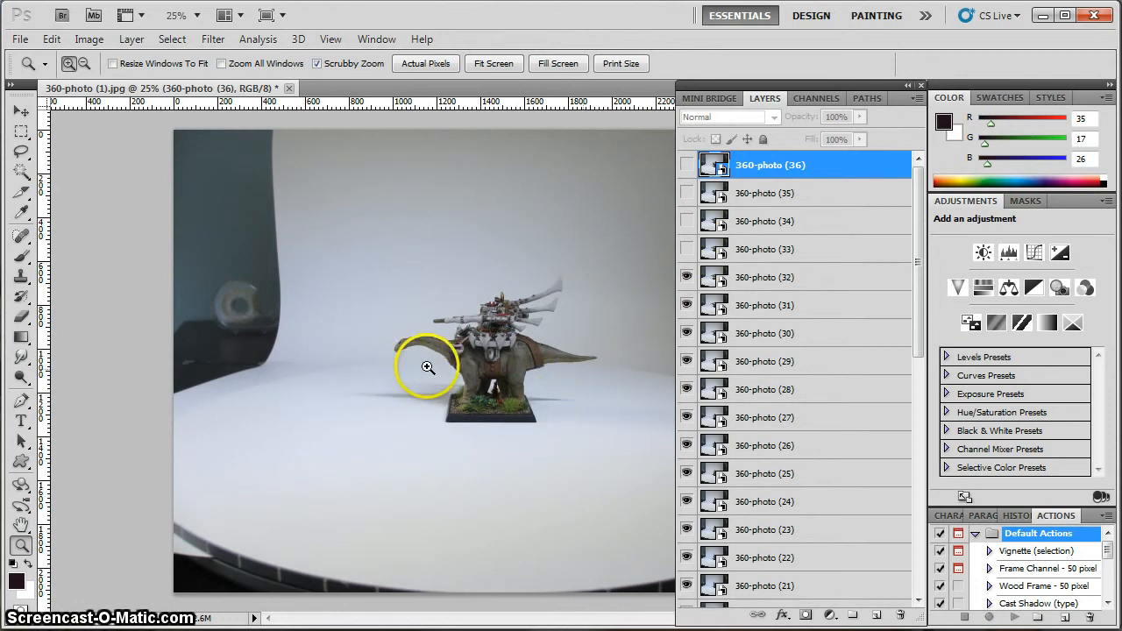
pyautogui.click(686, 277)
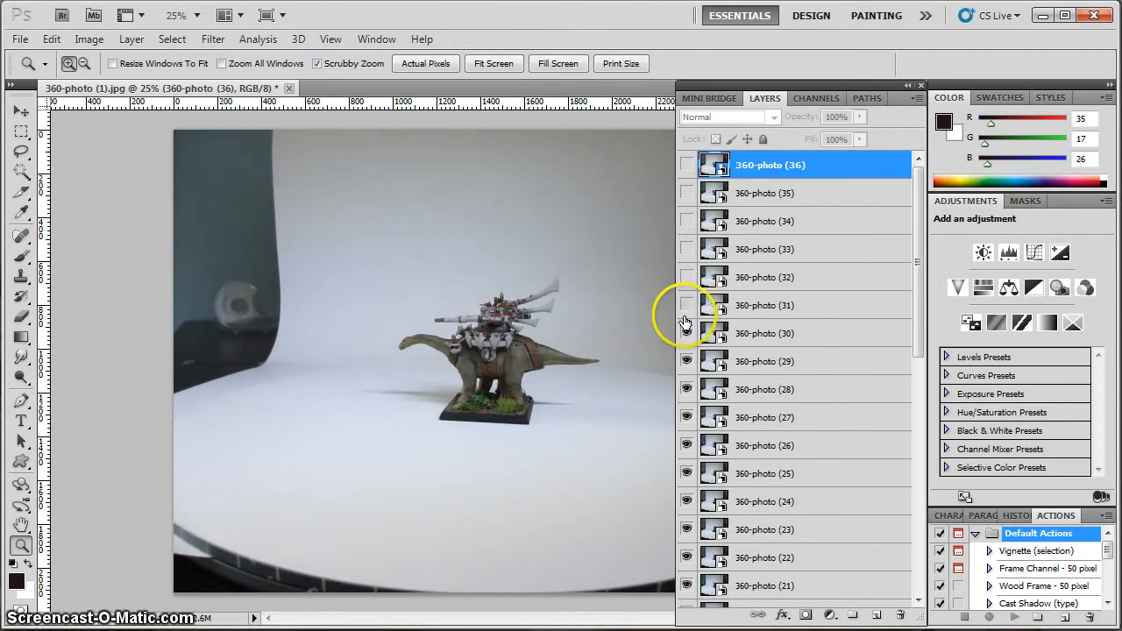
pyautogui.click(686, 305)
pyautogui.click(686, 334)
pyautogui.click(686, 361)
pyautogui.click(686, 389)
pyautogui.click(686, 418)
pyautogui.click(686, 446)
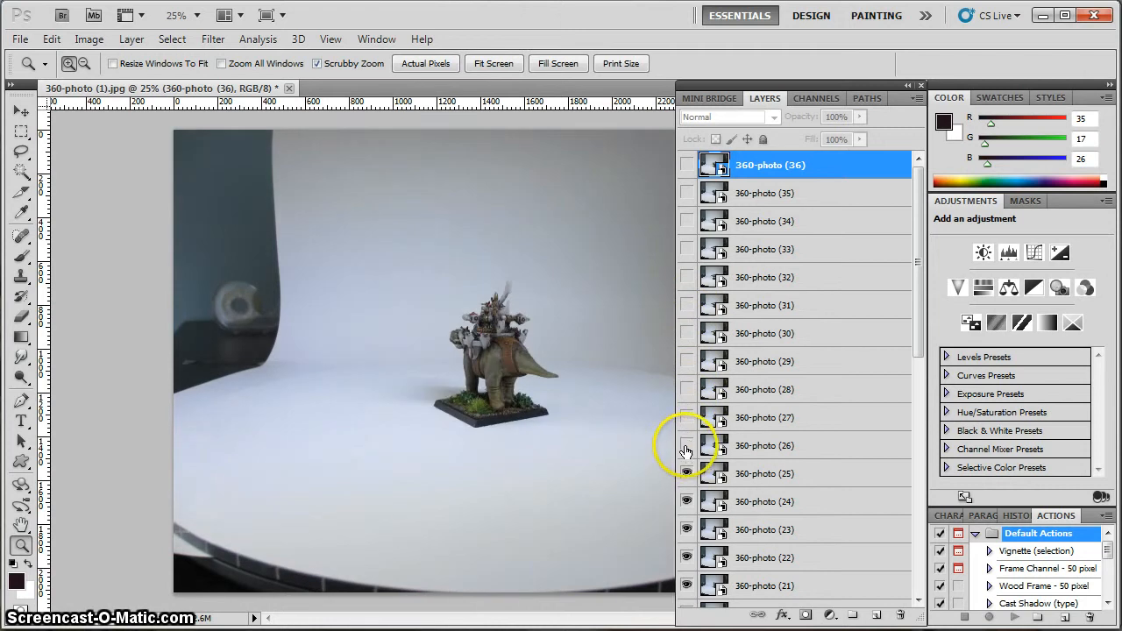
pyautogui.click(686, 473)
pyautogui.click(686, 502)
pyautogui.click(686, 530)
# Show the layers from 360-photo (23) up to 360-photo (32) again to bring back the miniature's side view.
pyautogui.click(686, 529)
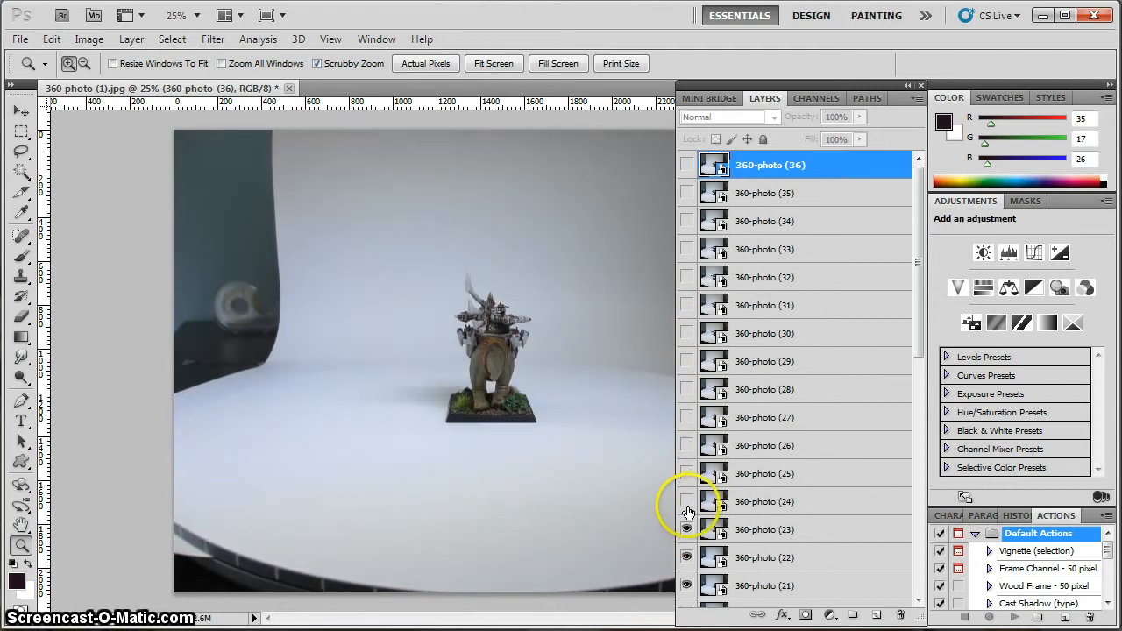
pyautogui.click(687, 502)
pyautogui.click(687, 473)
pyautogui.click(686, 445)
pyautogui.click(687, 417)
pyautogui.click(686, 390)
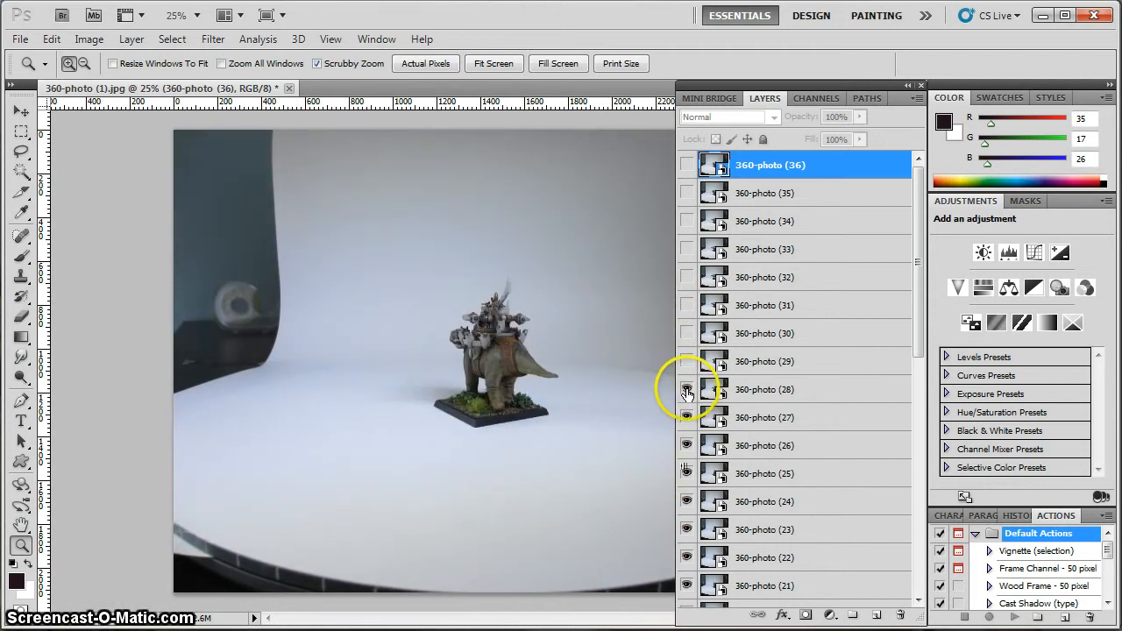
pyautogui.click(686, 361)
pyautogui.click(687, 333)
pyautogui.click(686, 305)
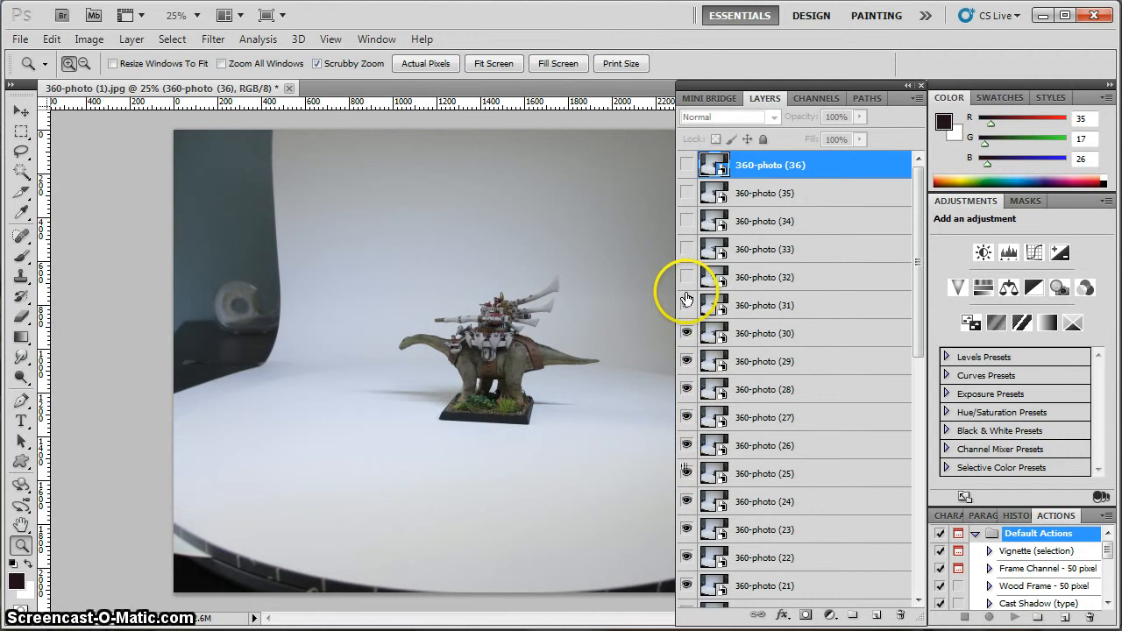
pyautogui.click(686, 277)
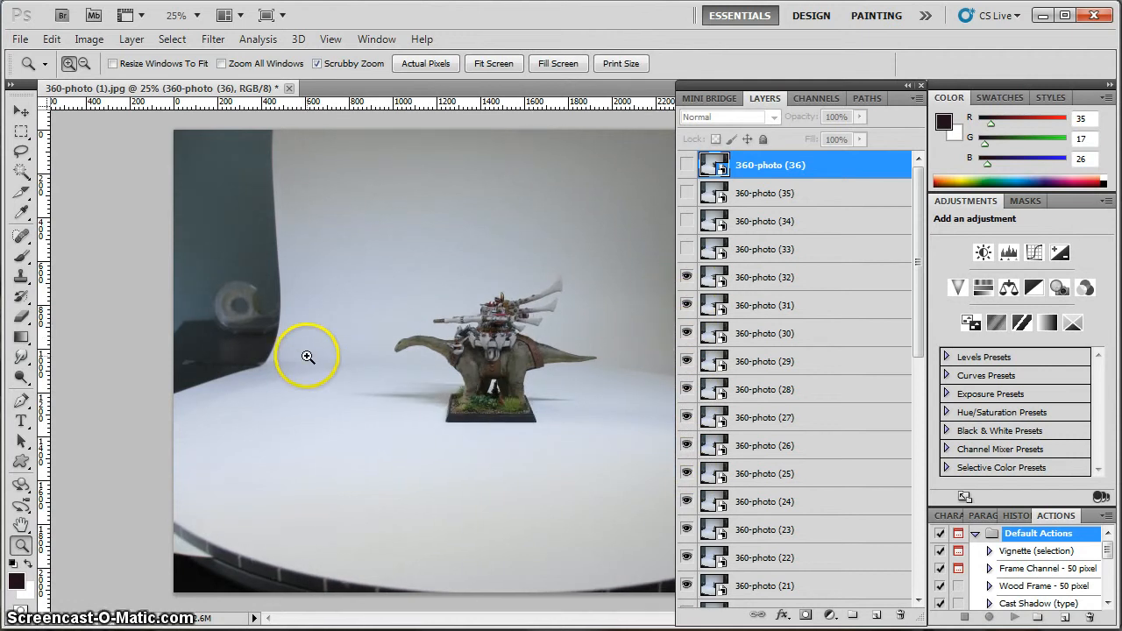
# Crop the document to a rectangle of about 1448 × 968 pixels around the miniature and show layers 360-photo (33) to 360-photo (36).
pyautogui.press('m')
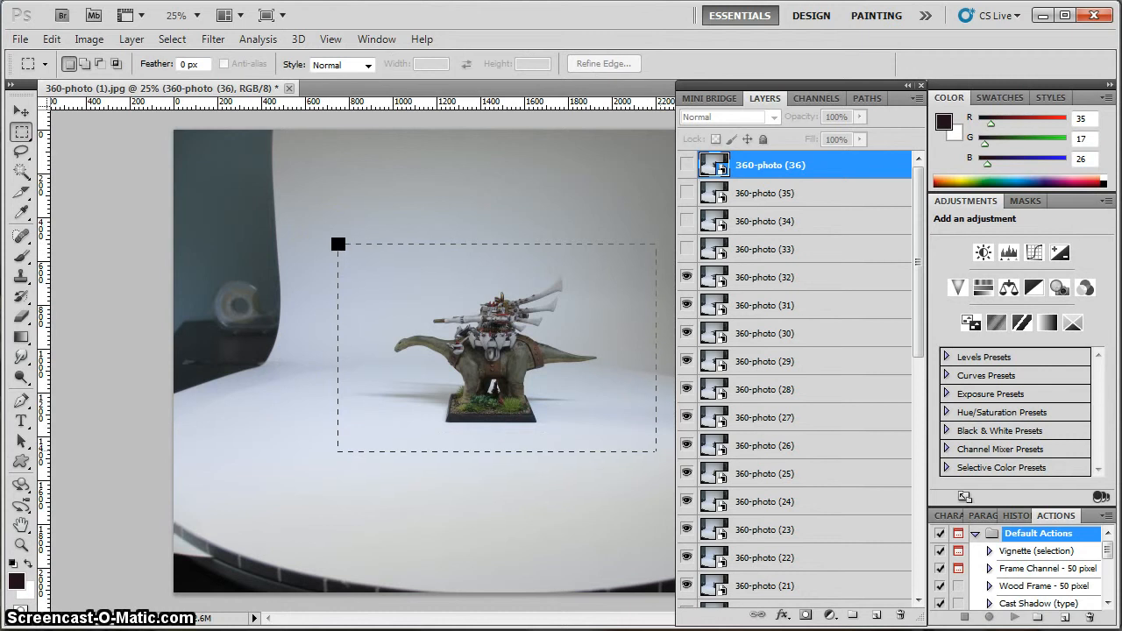
pyautogui.moveTo(655, 452); pyautogui.dragTo(653, 453)
pyautogui.click(105, 41)
pyautogui.click(133, 212)
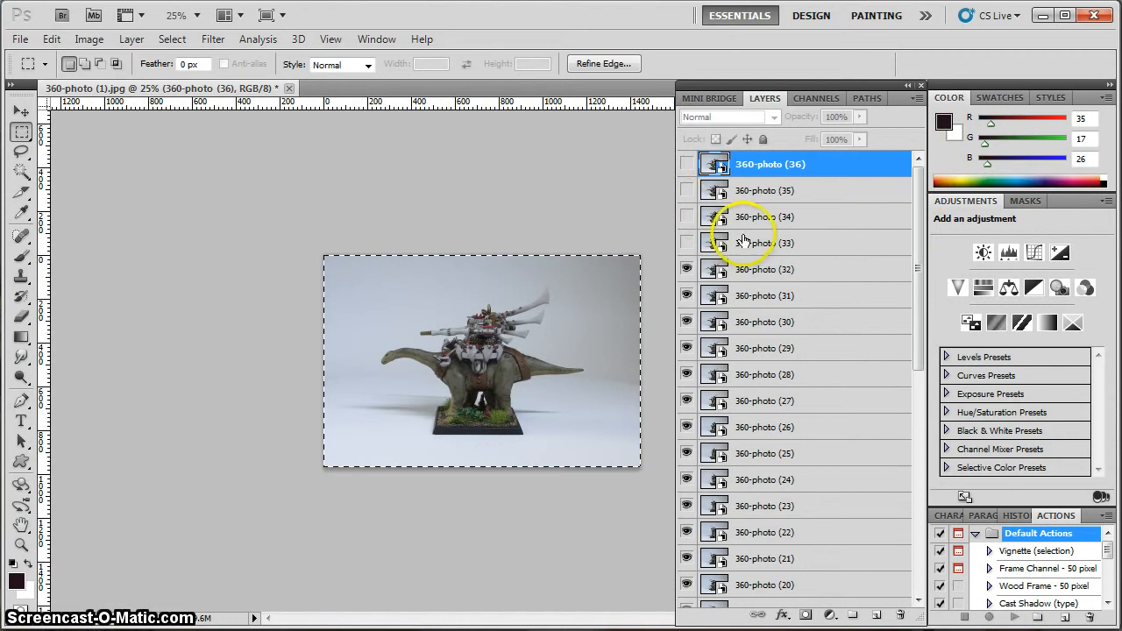
pyautogui.moveTo(686, 243); pyautogui.dragTo(688, 164)
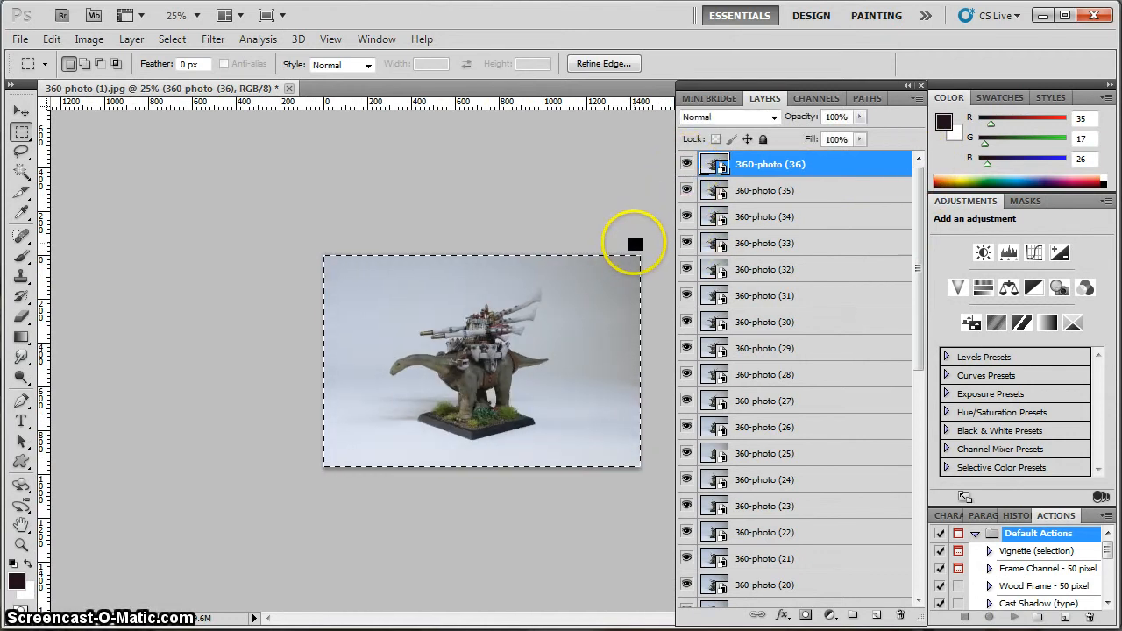
# Resize the image to a width of 1024 pixels with proportions constrained.
pyautogui.click(89, 39)
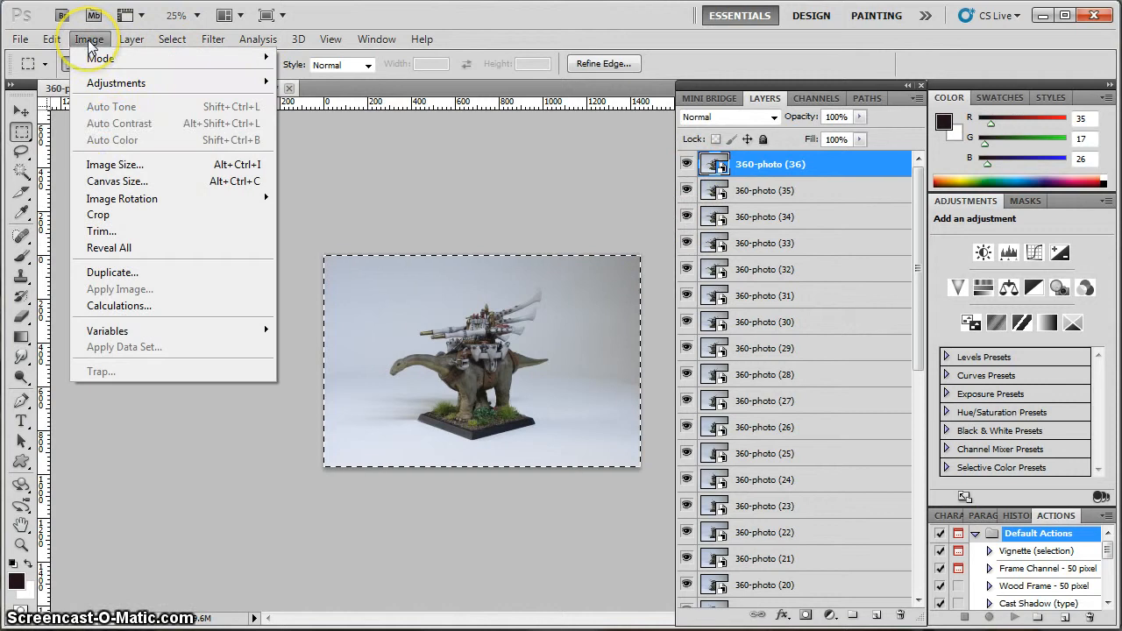
pyautogui.click(122, 164)
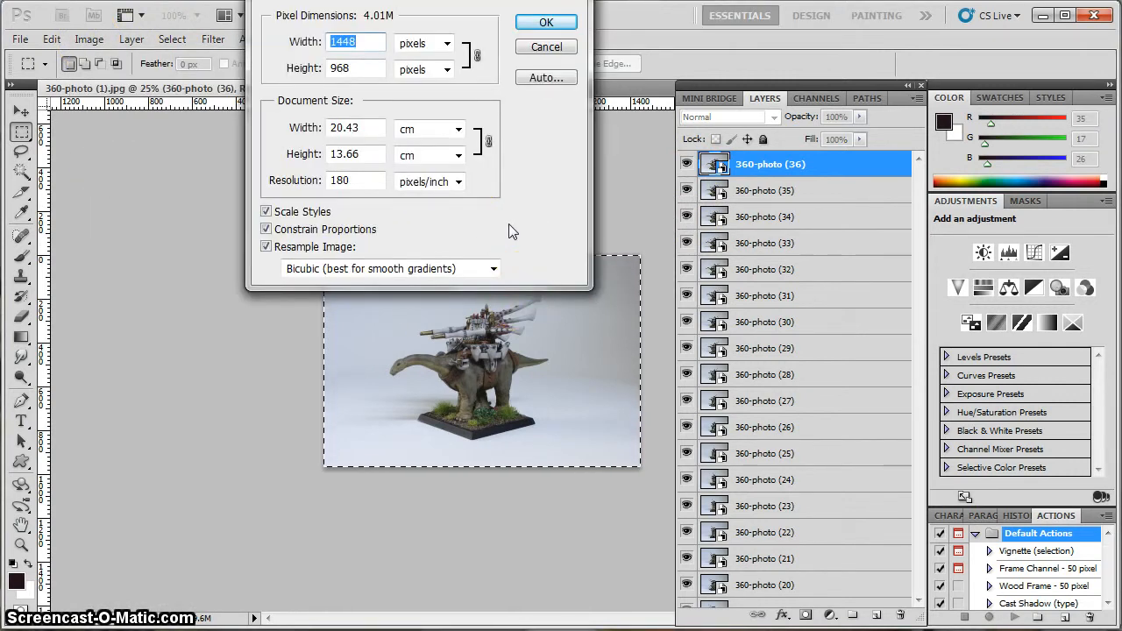
pyautogui.write('1024')
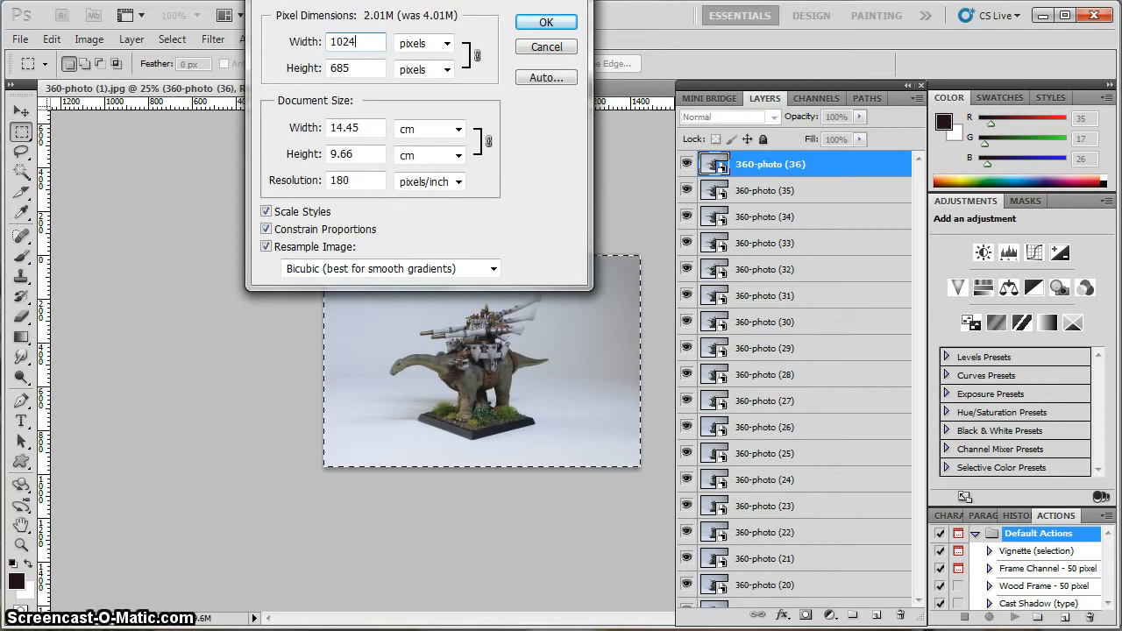
pyautogui.press('Return')
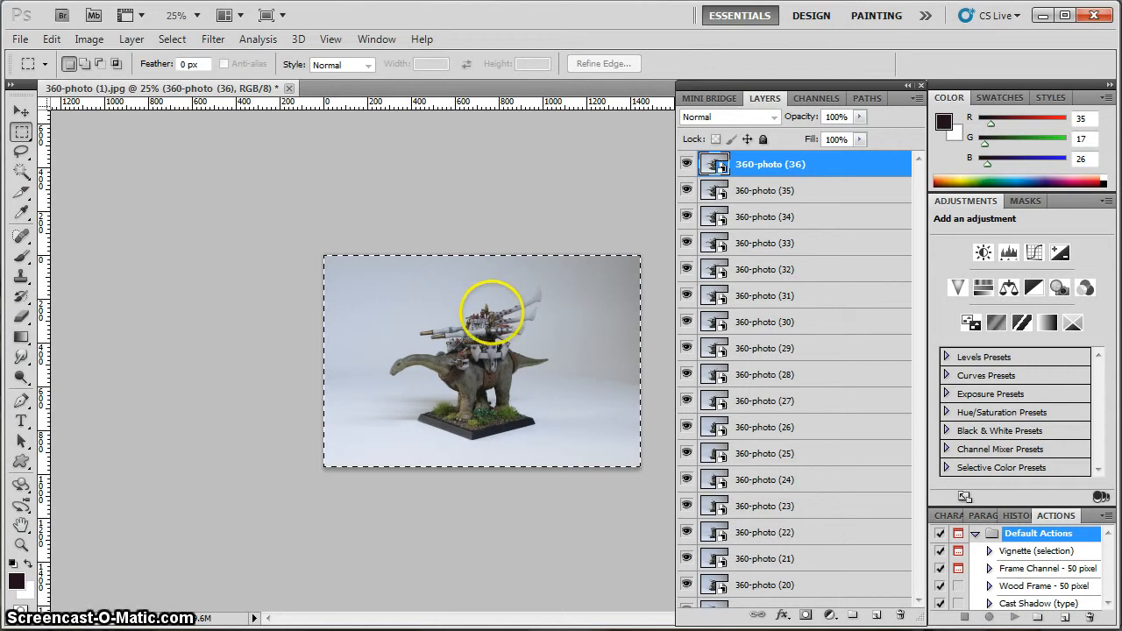
# Add a Levels adjustment layer above the 360-photo (36) layer.
pyautogui.scroll(4, 493, 313)
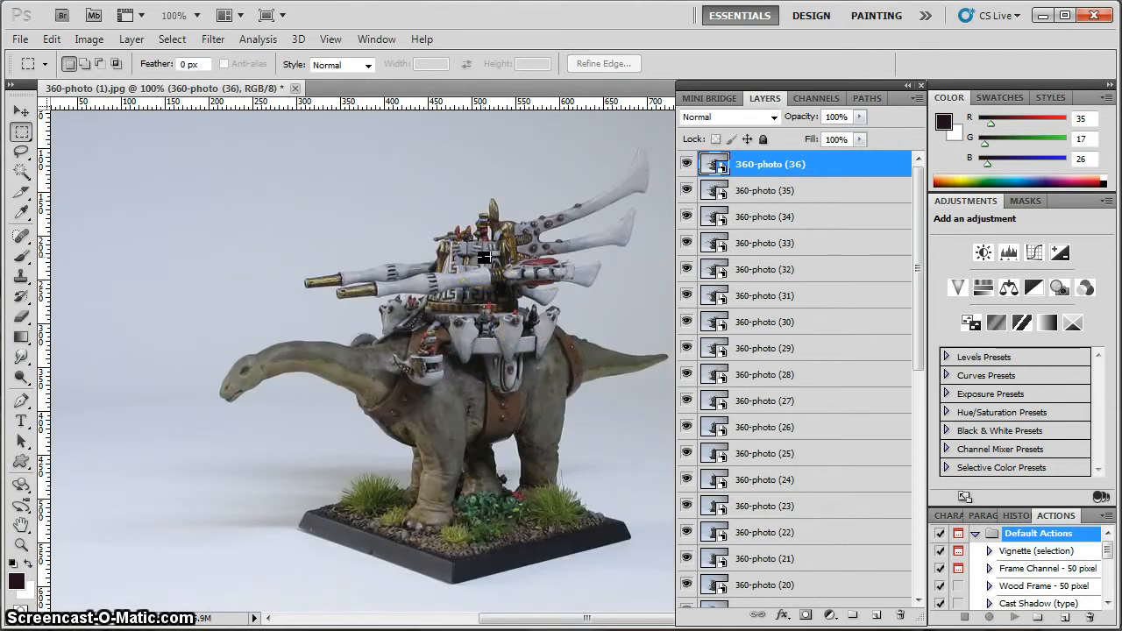
pyautogui.press('z')
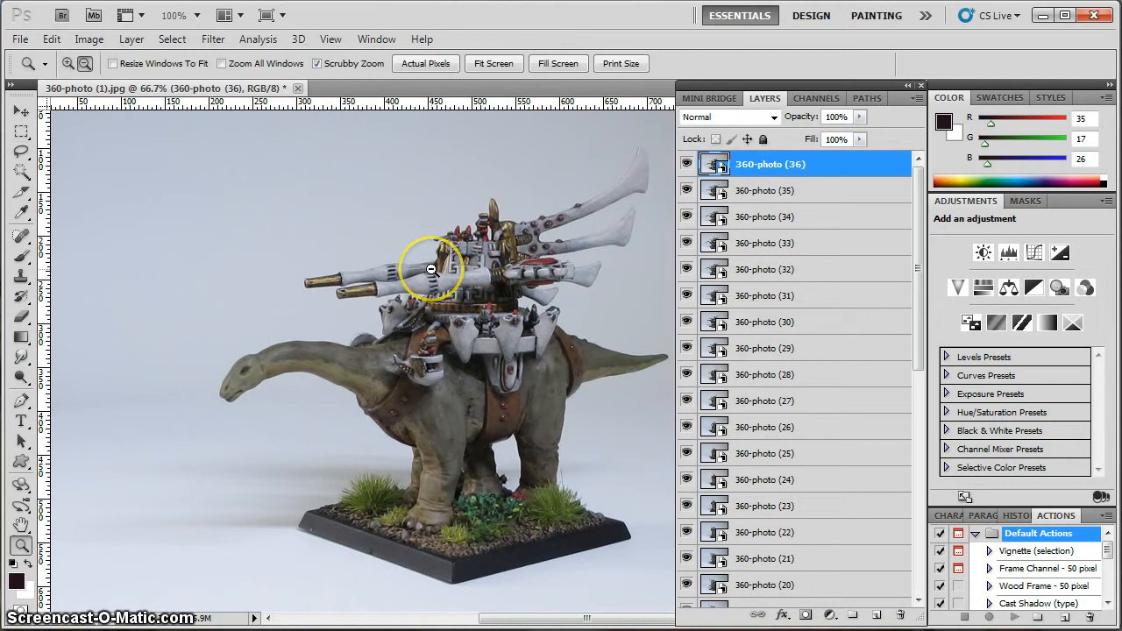
pyautogui.keyDown('alt'); pyautogui.click(427, 262); pyautogui.keyUp('alt')
pyautogui.keyDown('alt'); pyautogui.click(431, 270); pyautogui.keyUp('alt')
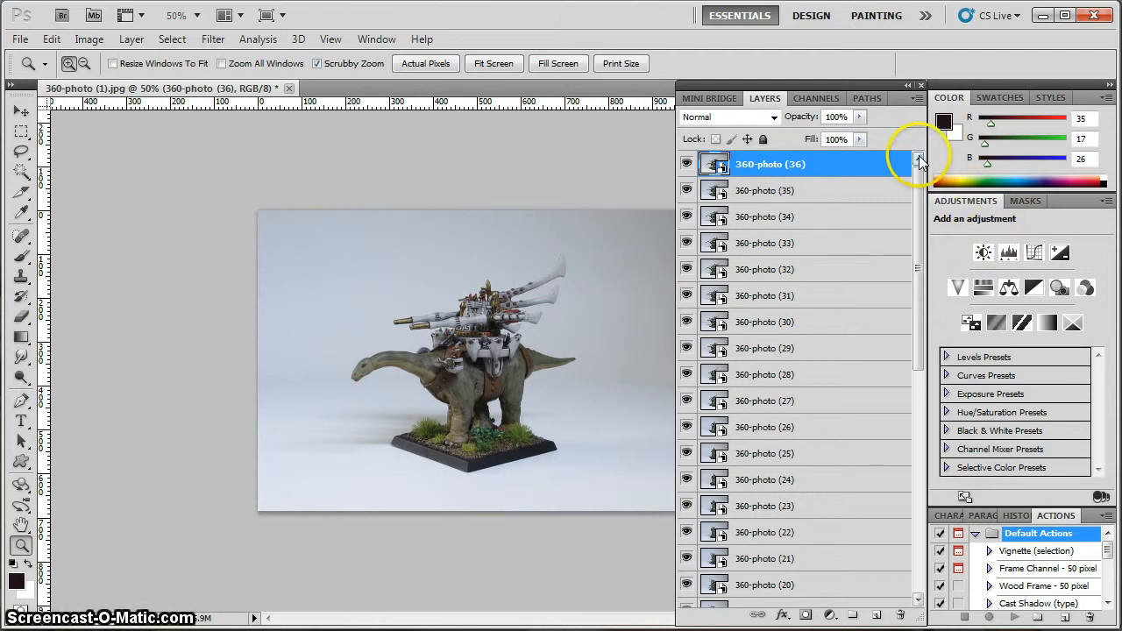
pyautogui.moveTo(920, 175)
pyautogui.mouseDown()
pyautogui.moveTo(921, 186)
pyautogui.moveTo(918, 160)
pyautogui.mouseUp()
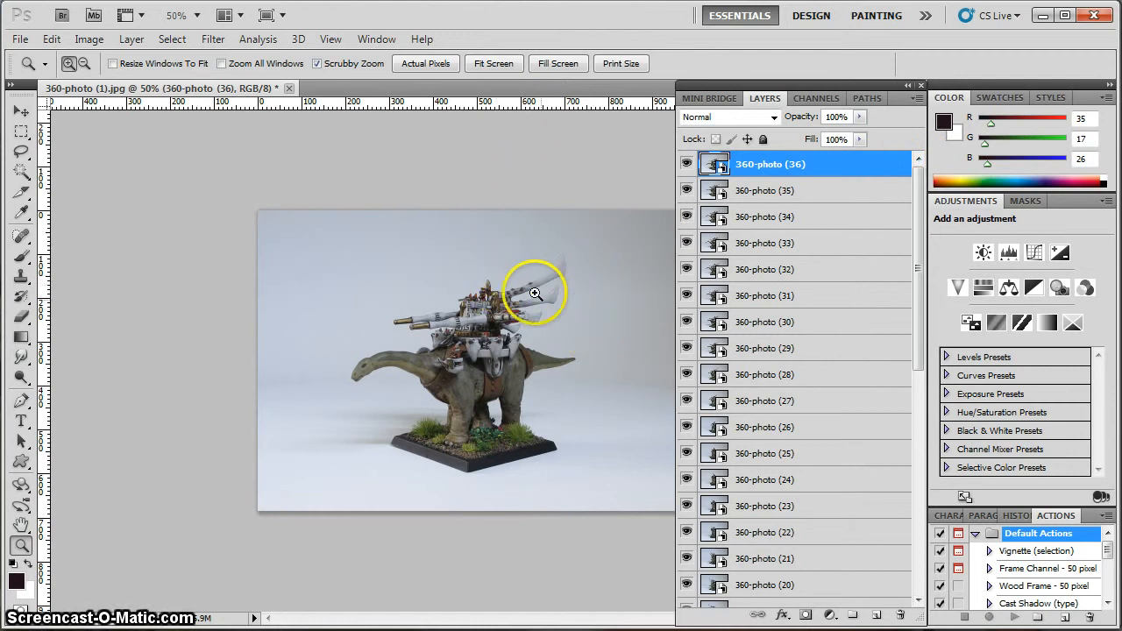
pyautogui.moveTo(917, 217); pyautogui.dragTo(904, 197)
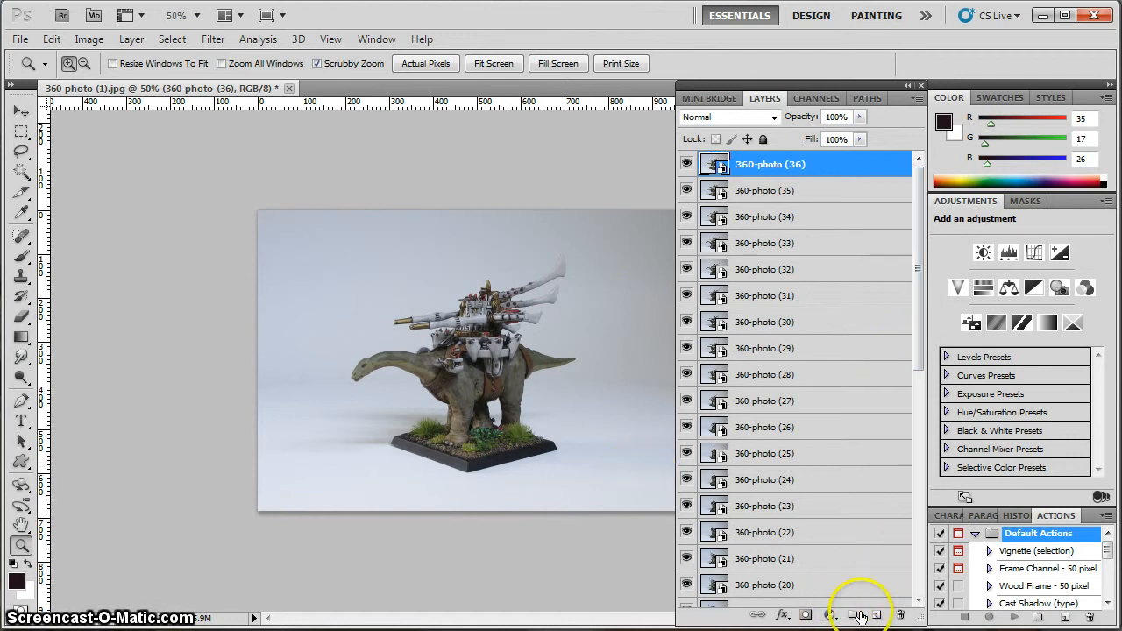
pyautogui.click(826, 615)
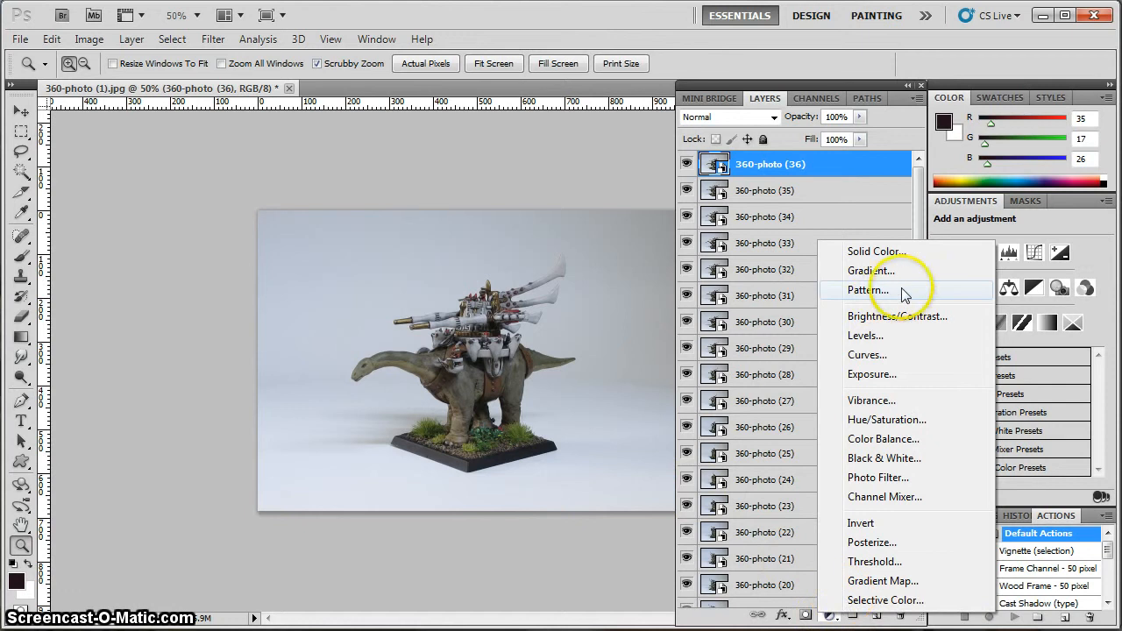
pyautogui.click(899, 338)
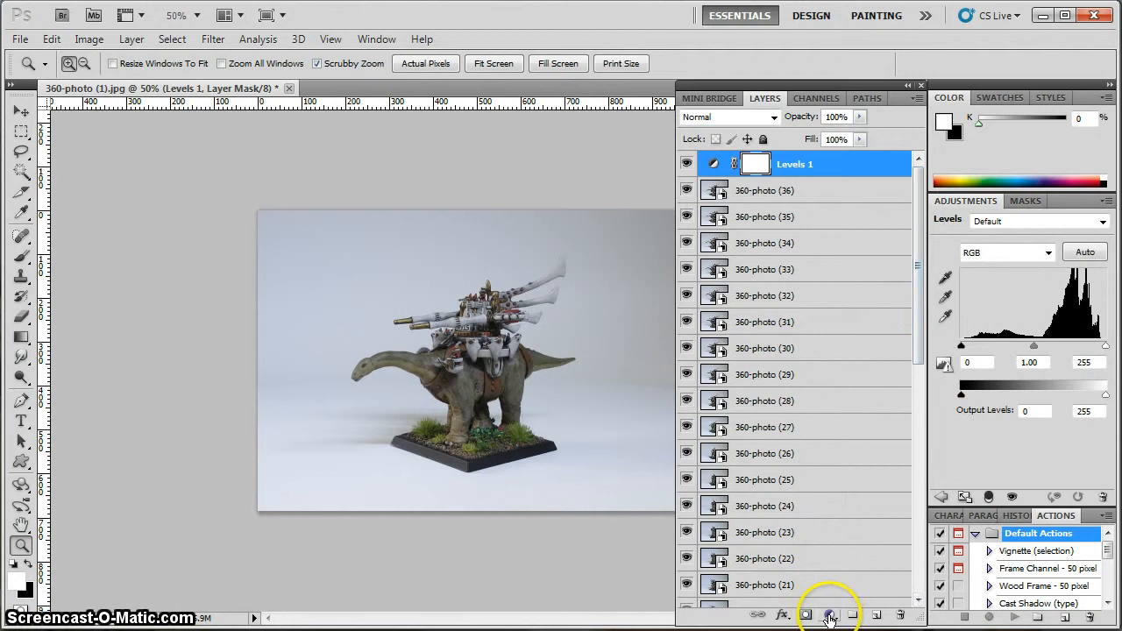
pyautogui.click(828, 615)
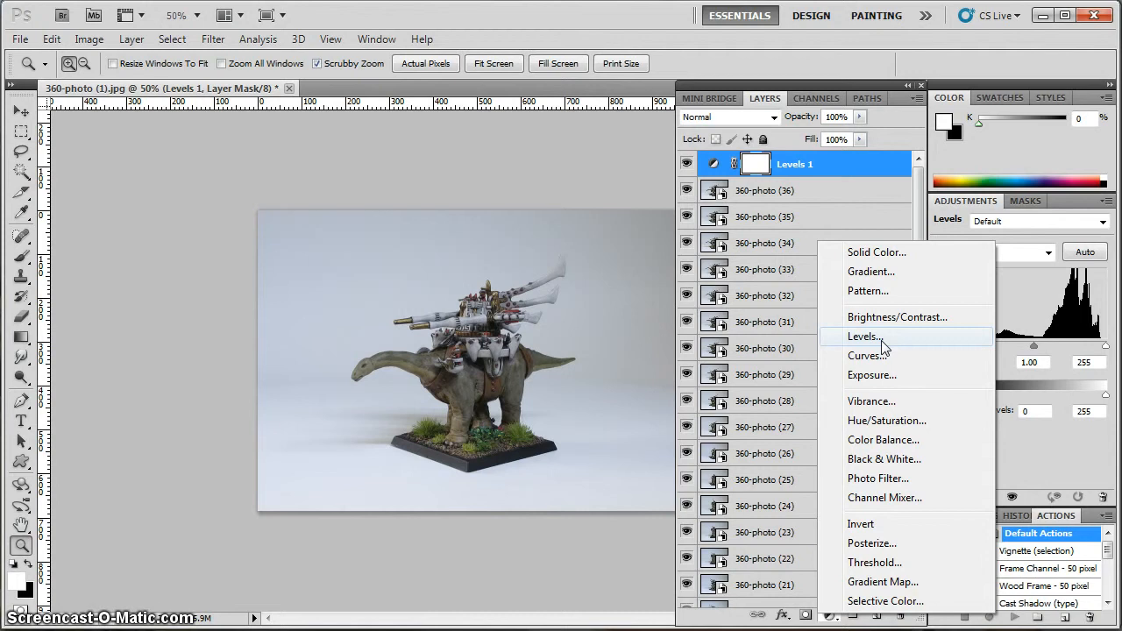
pyautogui.click(872, 167)
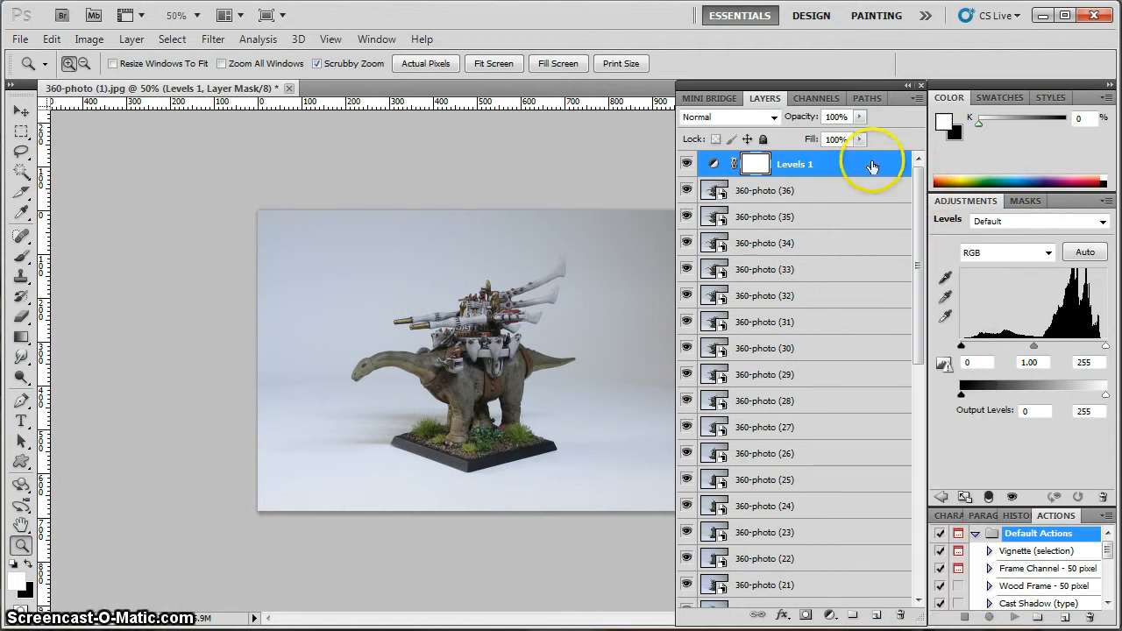
# Set the Levels white input to 216 and add a Brightness/Contrast adjustment layer above it with brightness 20.
pyautogui.moveTo(1104, 345); pyautogui.dragTo(1084, 345)
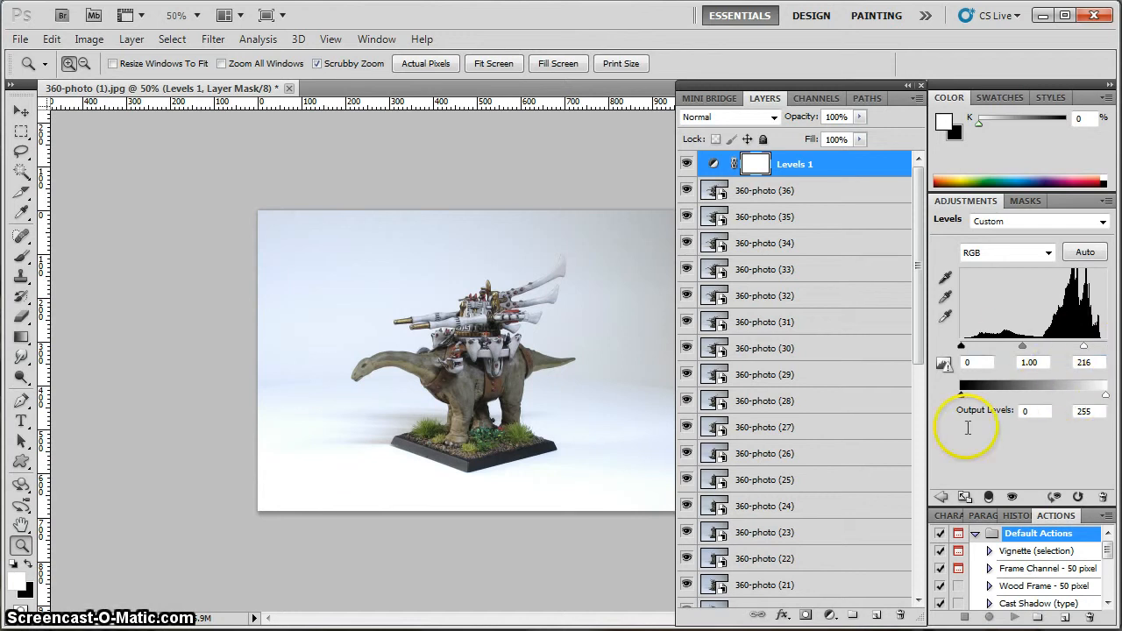
pyautogui.click(830, 616)
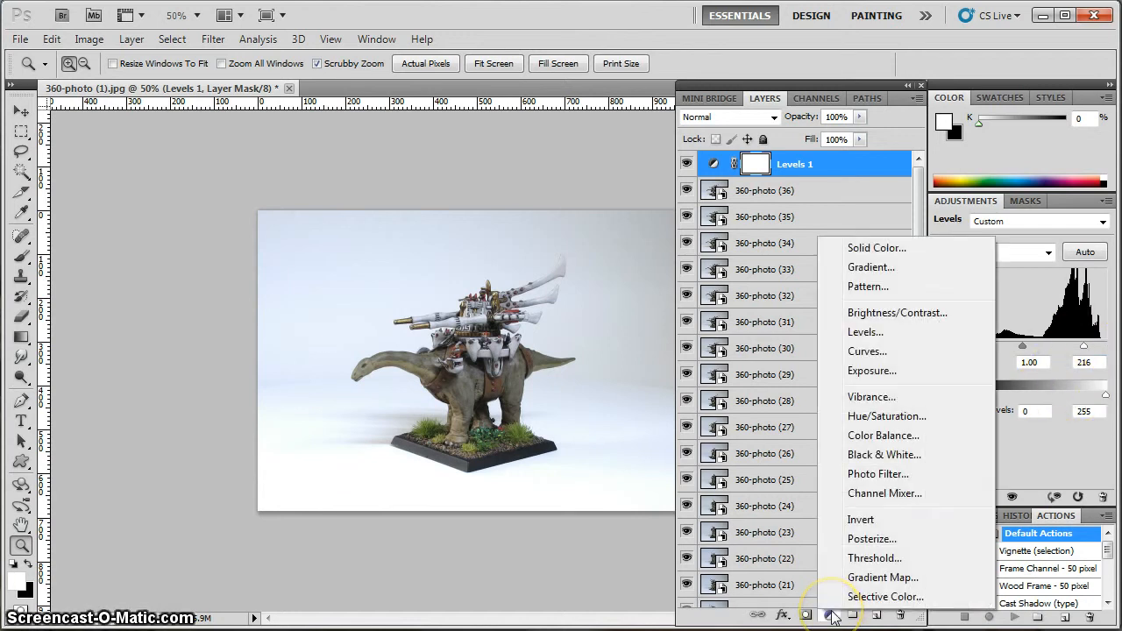
pyautogui.click(877, 313)
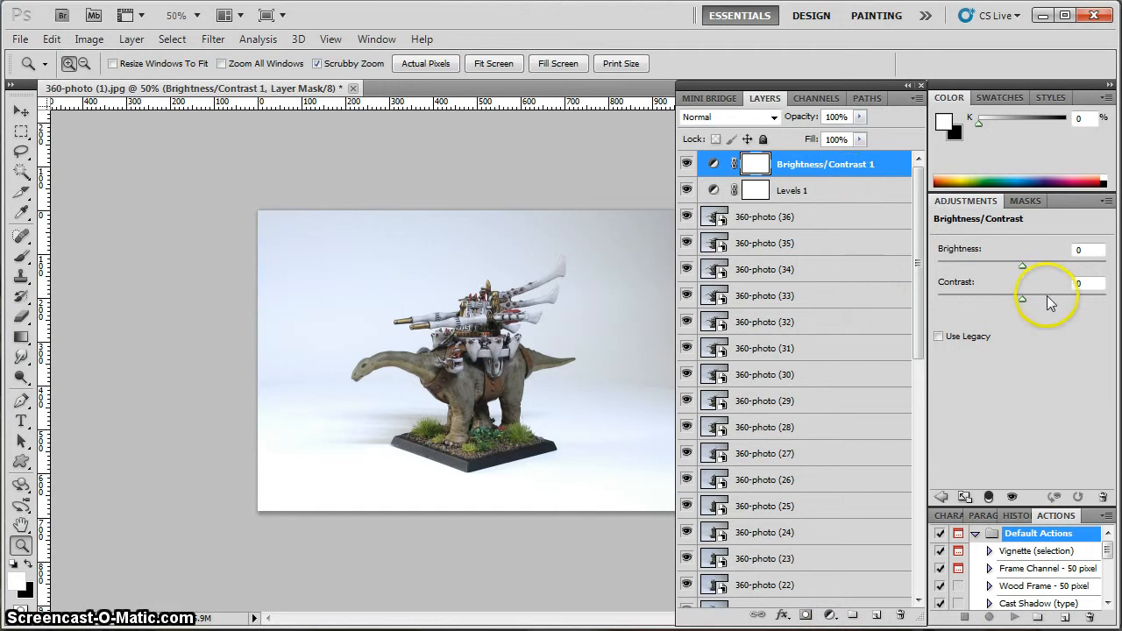
pyautogui.moveTo(1023, 267); pyautogui.dragTo(1033, 265)
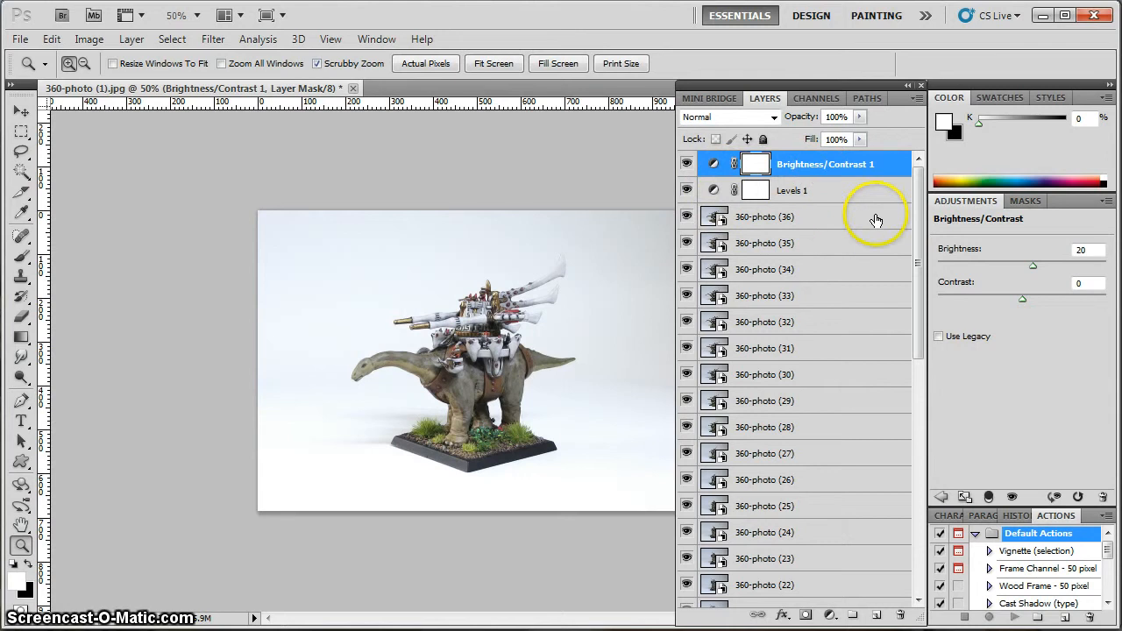
# Make the topmost photo layer, 360-photo (36), the active layer.
pyautogui.click(864, 218)
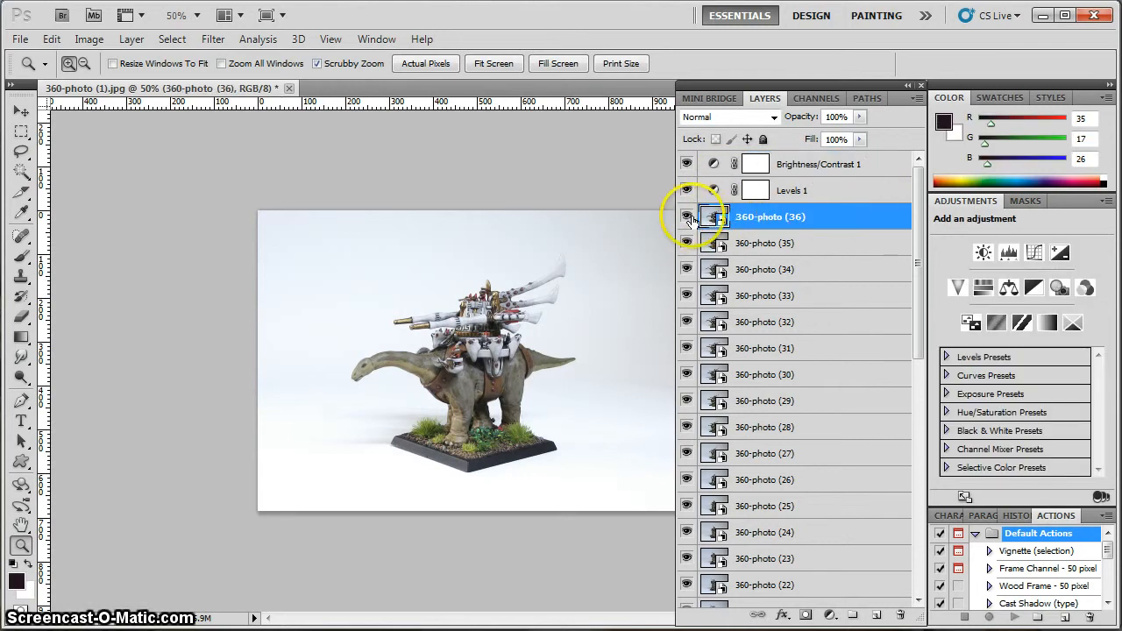
pyautogui.moveTo(689, 217)
pyautogui.mouseDown()
pyautogui.moveTo(689, 343)
pyautogui.moveTo(687, 217)
pyautogui.mouseUp()
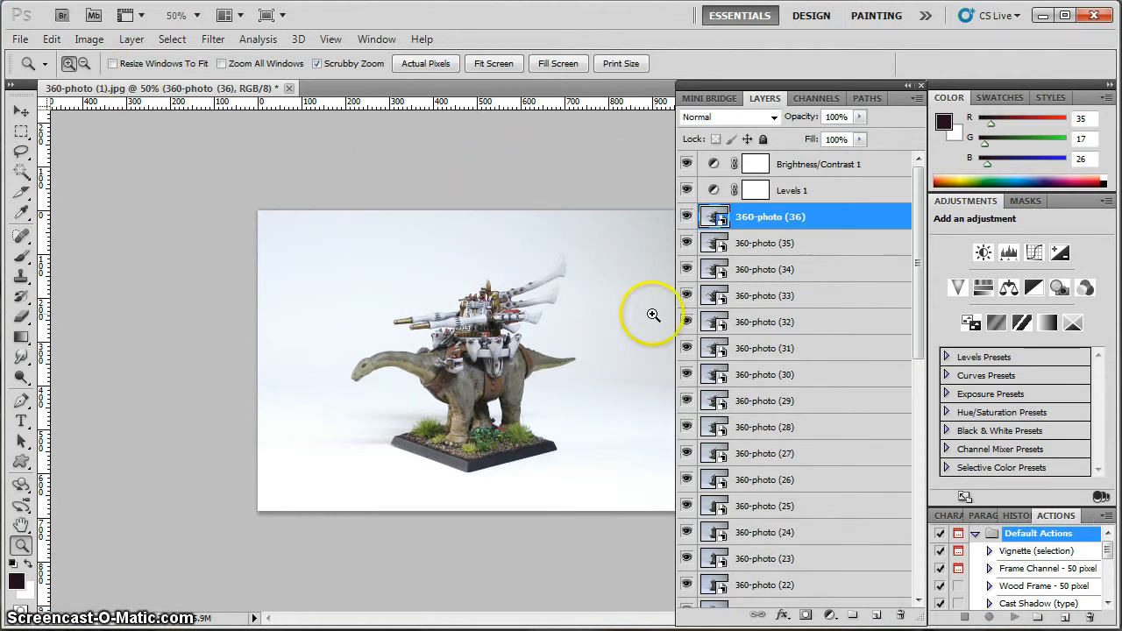
# Review the JPEG format, quality and image size settings in Save for Web & Devices, and leave without saving.
pyautogui.click(21, 41)
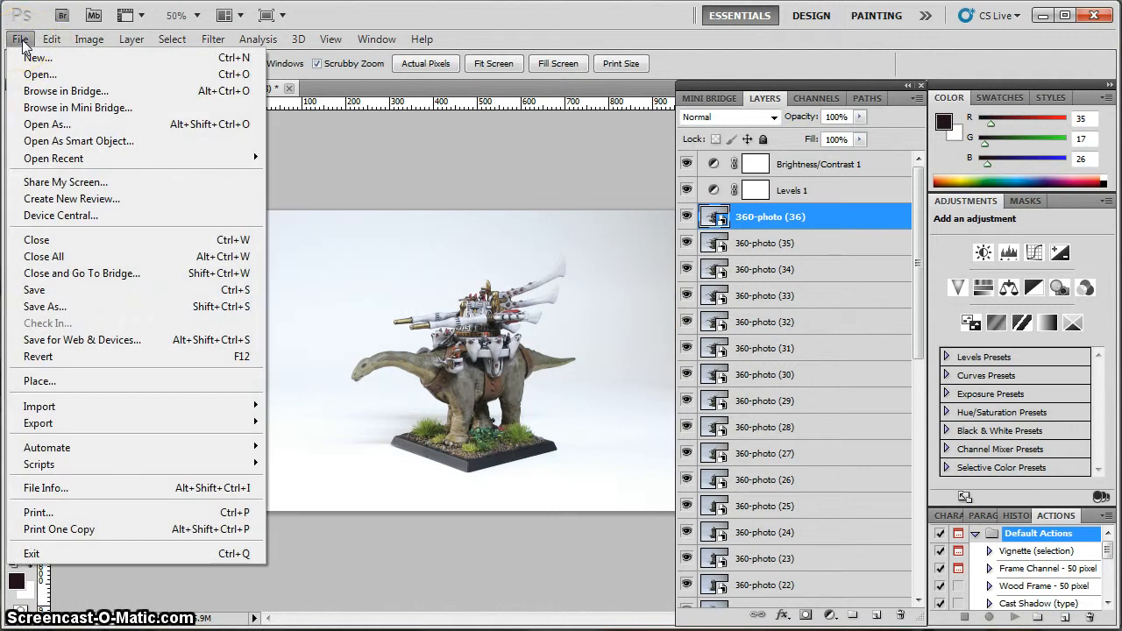
pyautogui.click(131, 338)
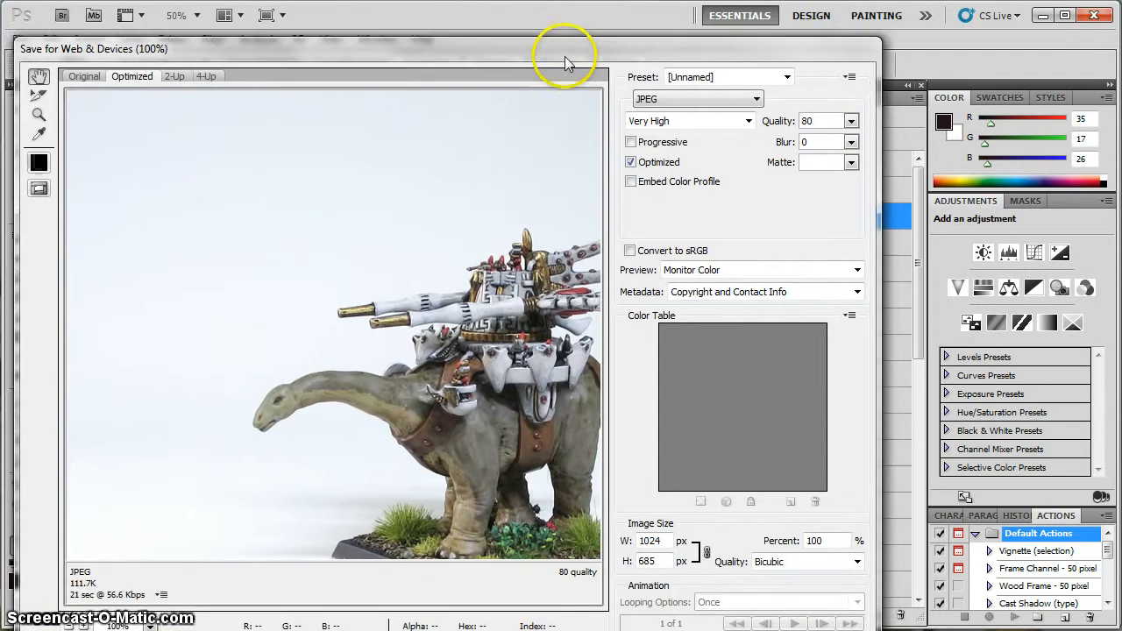
pyautogui.moveTo(565, 61); pyautogui.dragTo(562, 24)
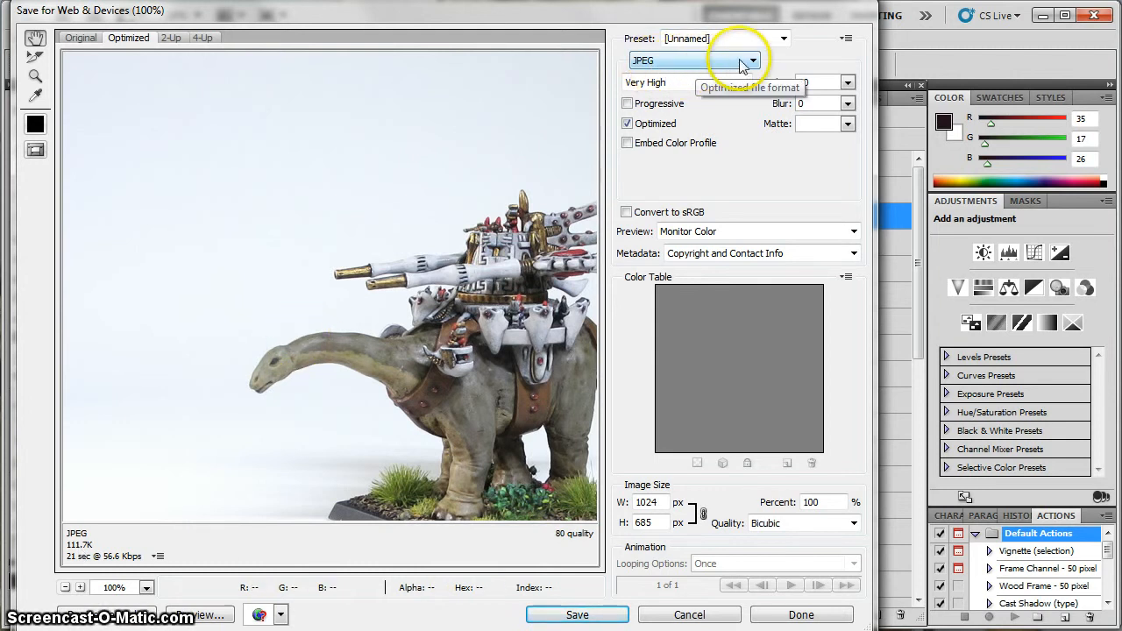
pyautogui.click(851, 81)
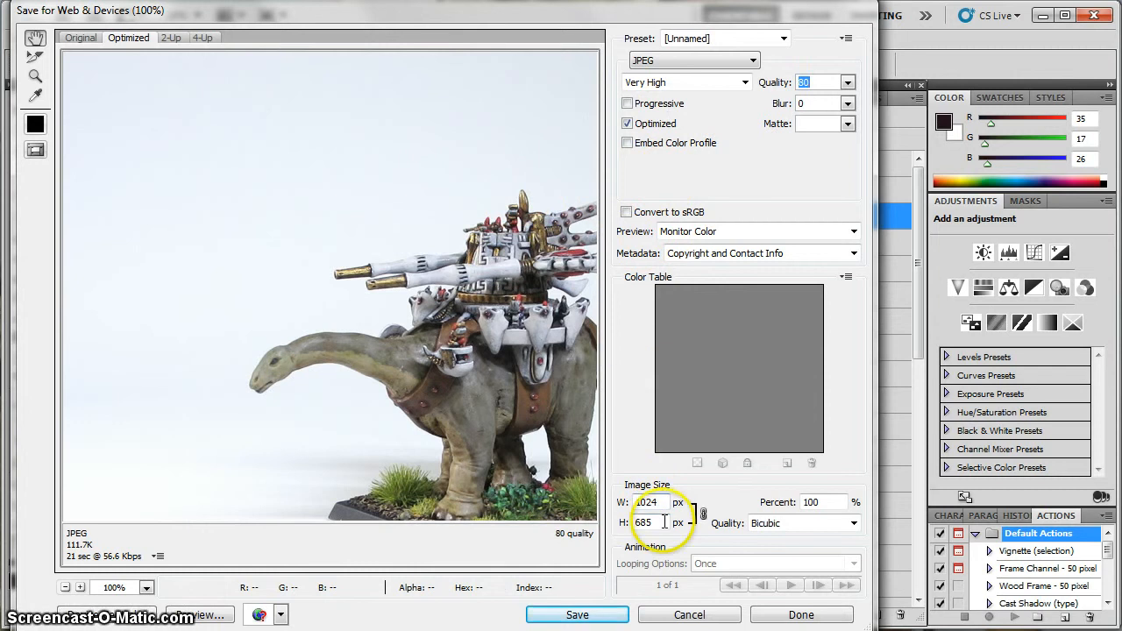
pyautogui.click(703, 615)
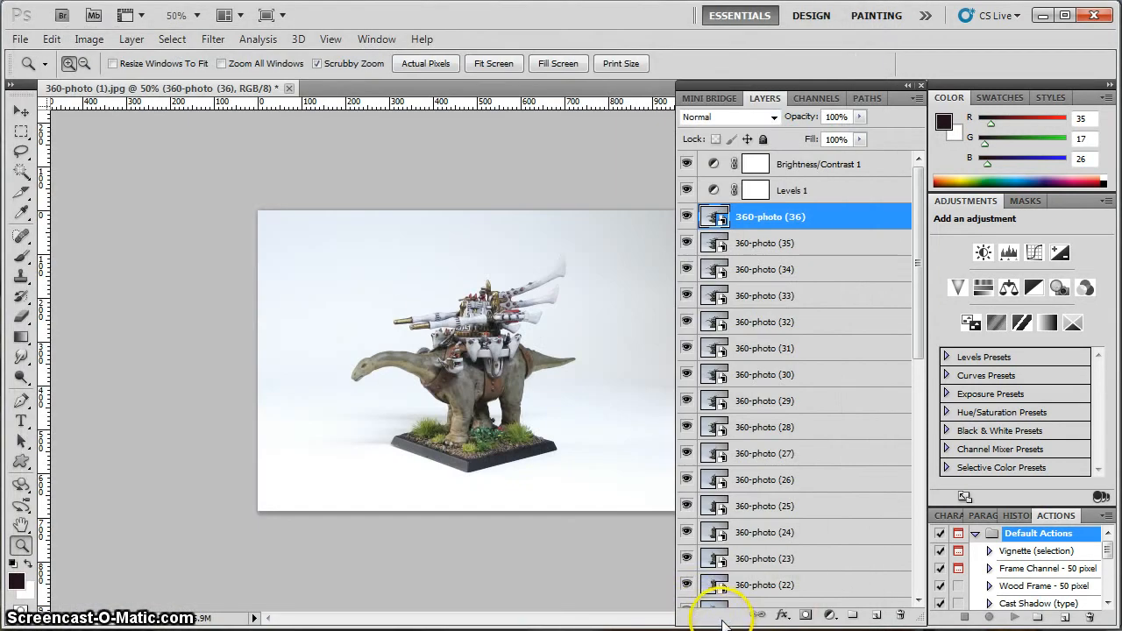
# Float the Actions panel over the canvas and load the action set Mini360-PS-actions.atn from the MiniWars folder.
pyautogui.moveTo(1092, 523); pyautogui.dragTo(527, 156)
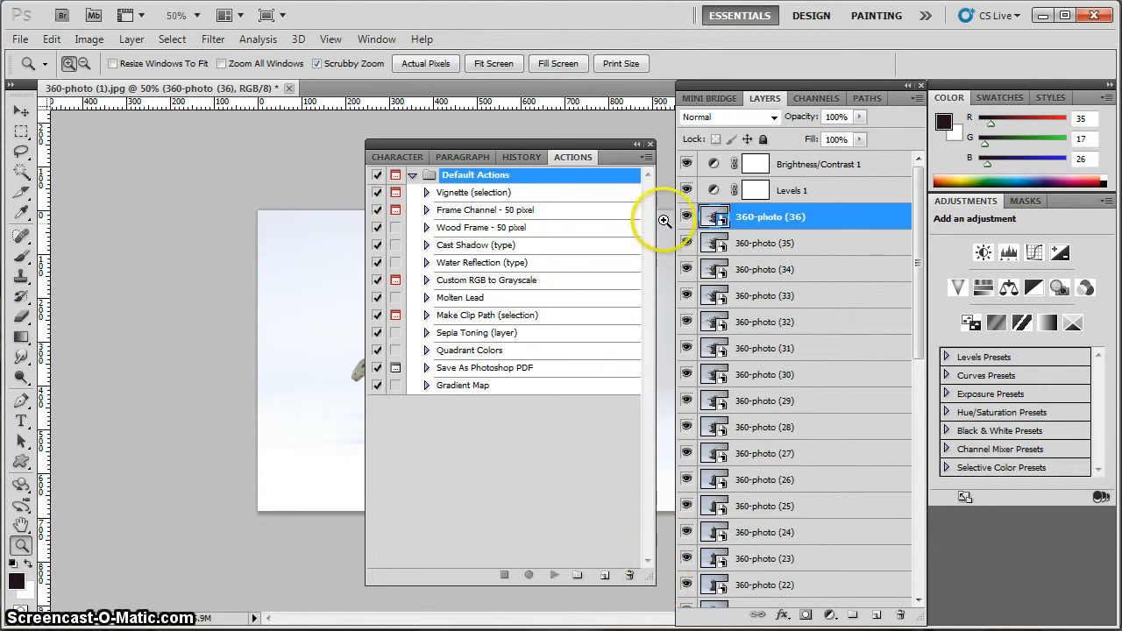
pyautogui.click(647, 158)
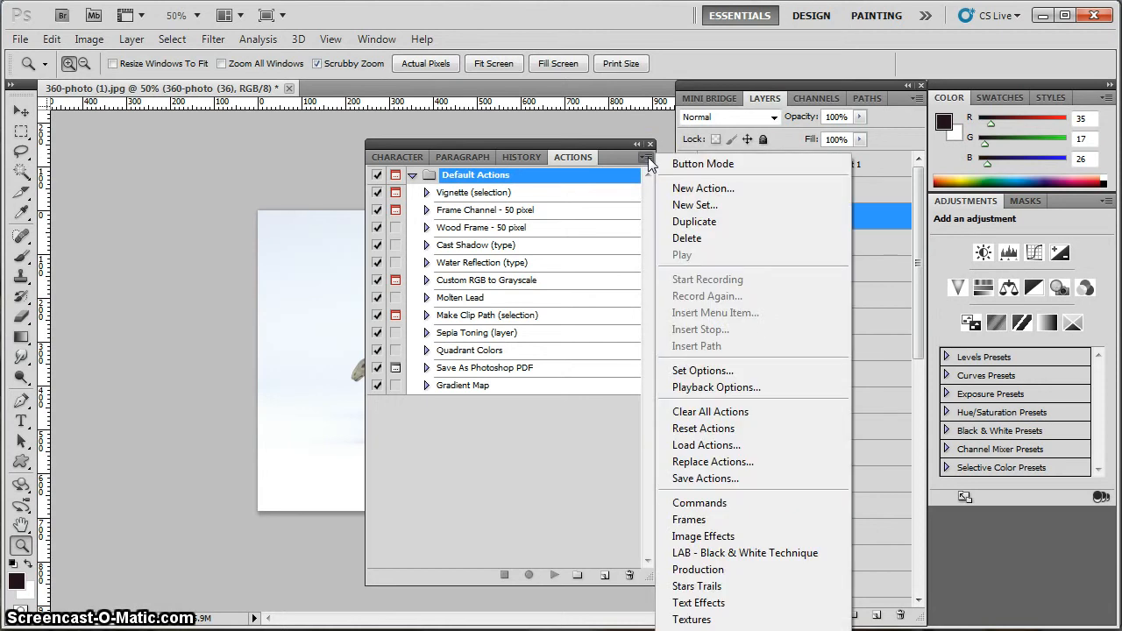
pyautogui.click(744, 447)
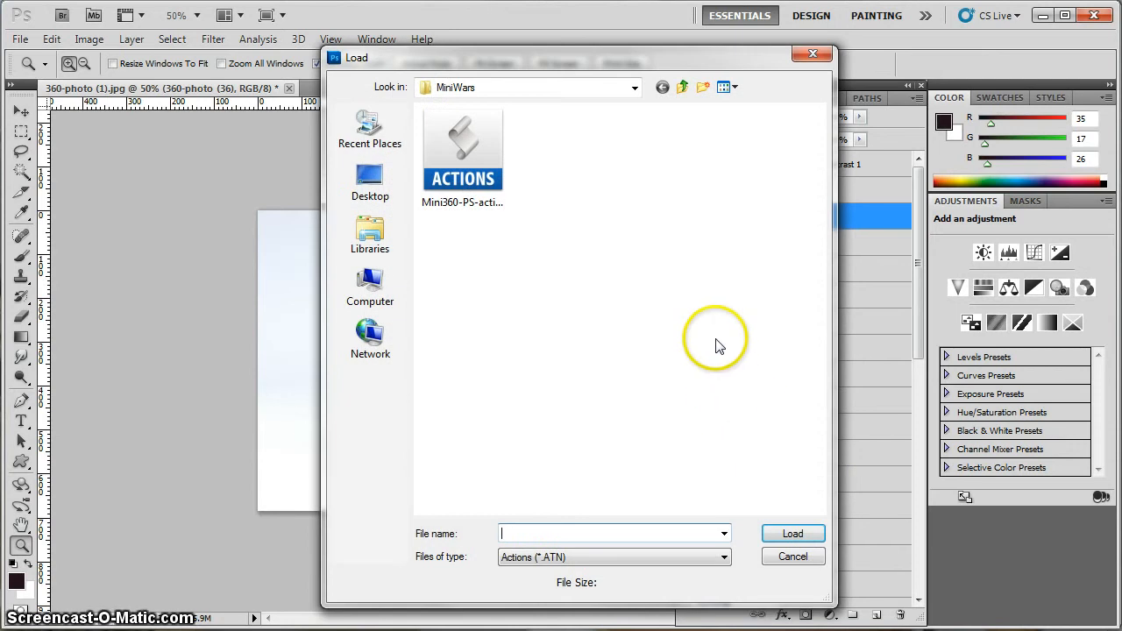
pyautogui.click(479, 147)
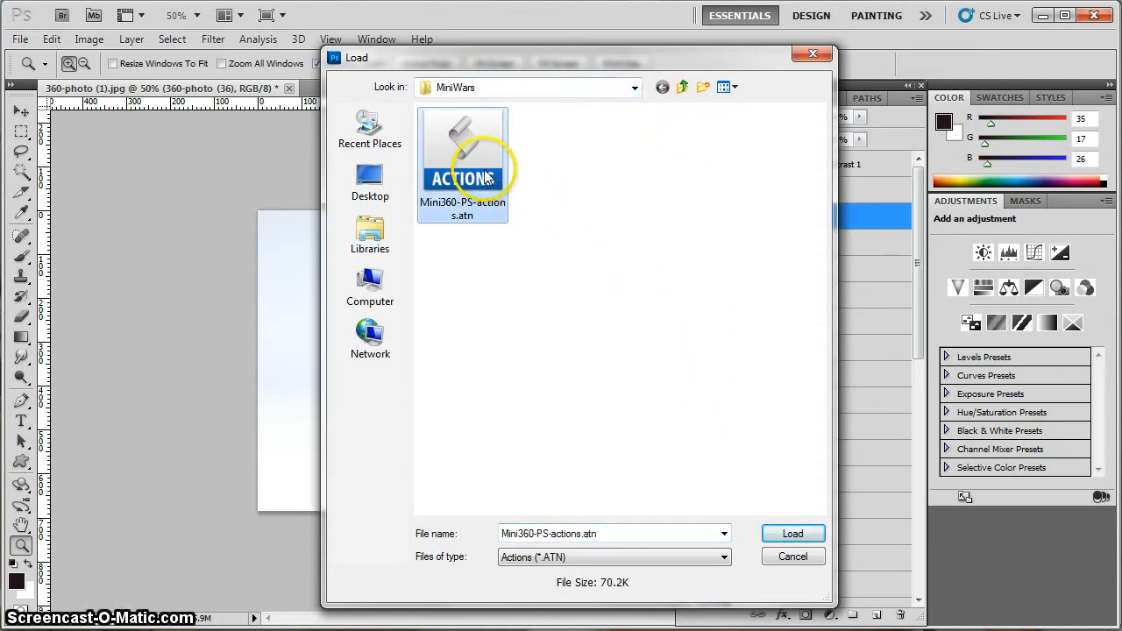
pyautogui.click(634, 89)
pyautogui.click(636, 88)
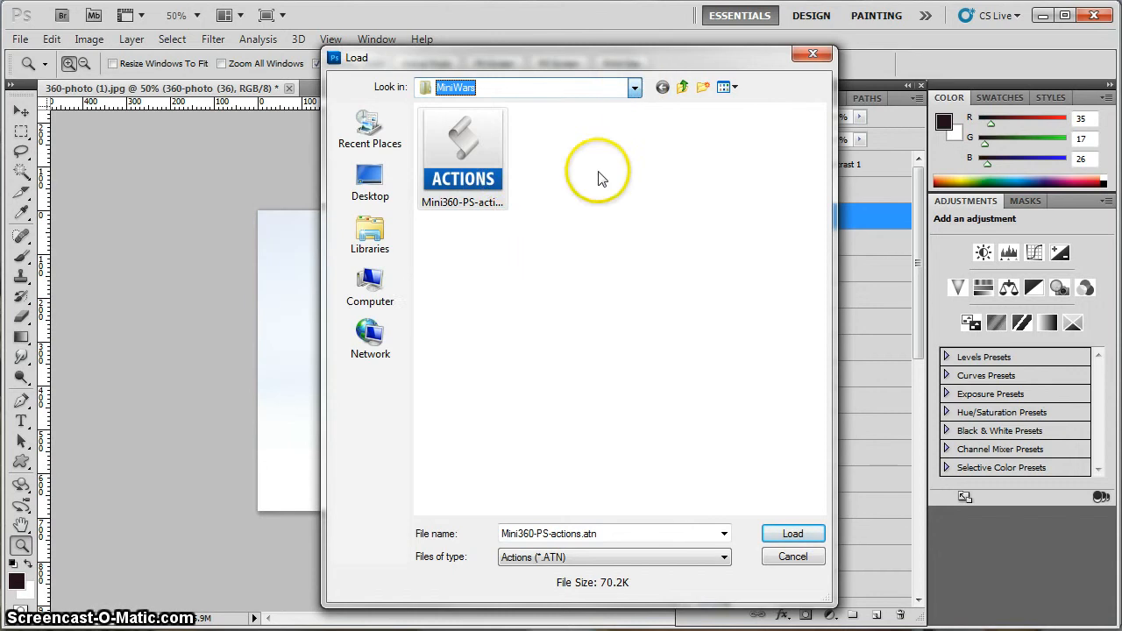
pyautogui.doubleClick(458, 148)
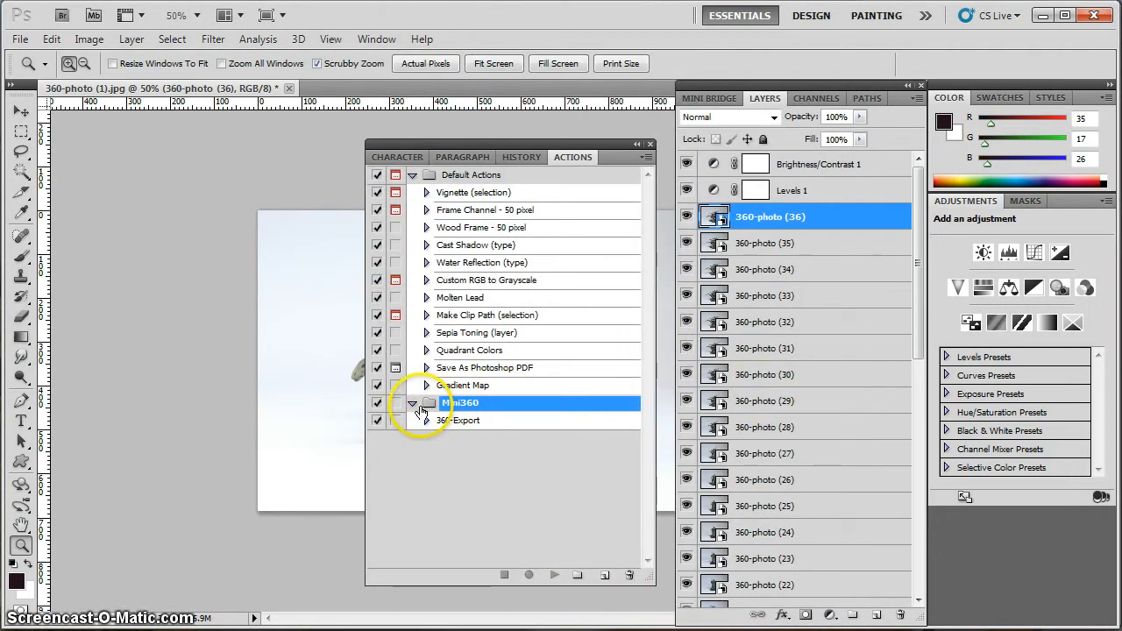
# Run the 360-Export action from the Mini360 set after moving the Actions panel clear of the image.
pyautogui.click(462, 424)
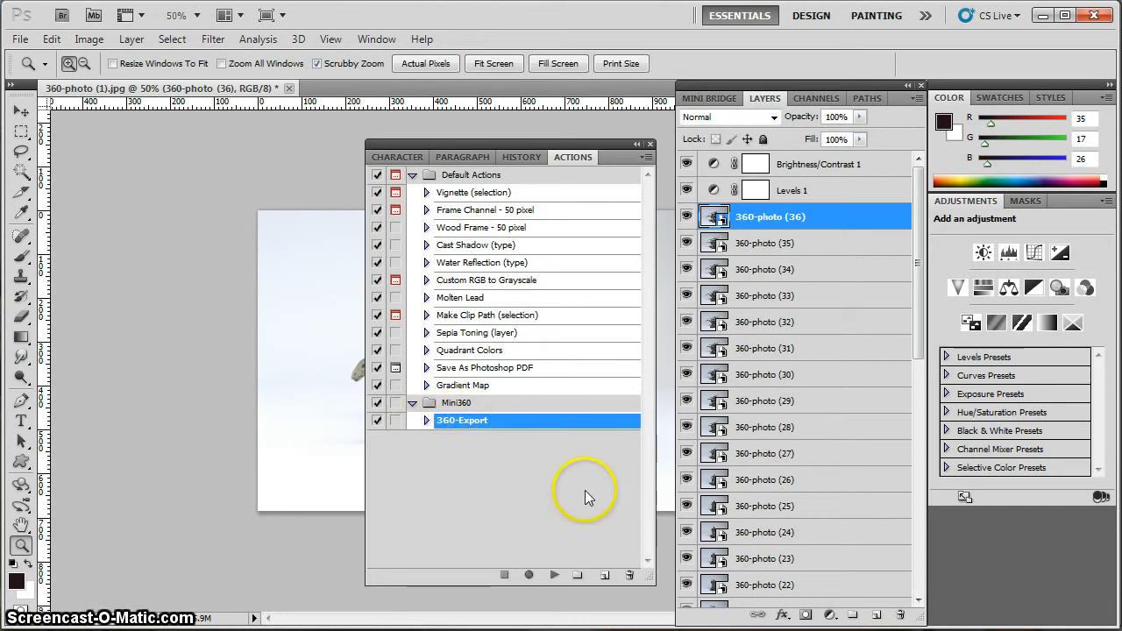
pyautogui.moveTo(498, 145)
pyautogui.mouseDown()
pyautogui.moveTo(519, 146)
pyautogui.moveTo(472, 147)
pyautogui.moveTo(501, 131)
pyautogui.mouseUp()
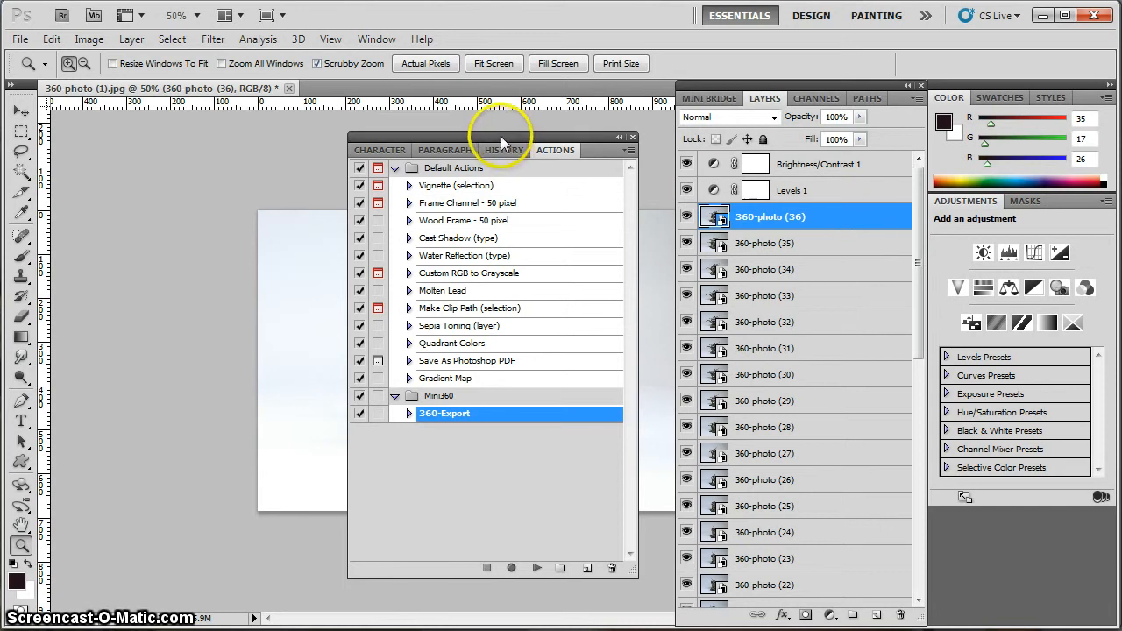
pyautogui.moveTo(501, 131); pyautogui.dragTo(876, 127)
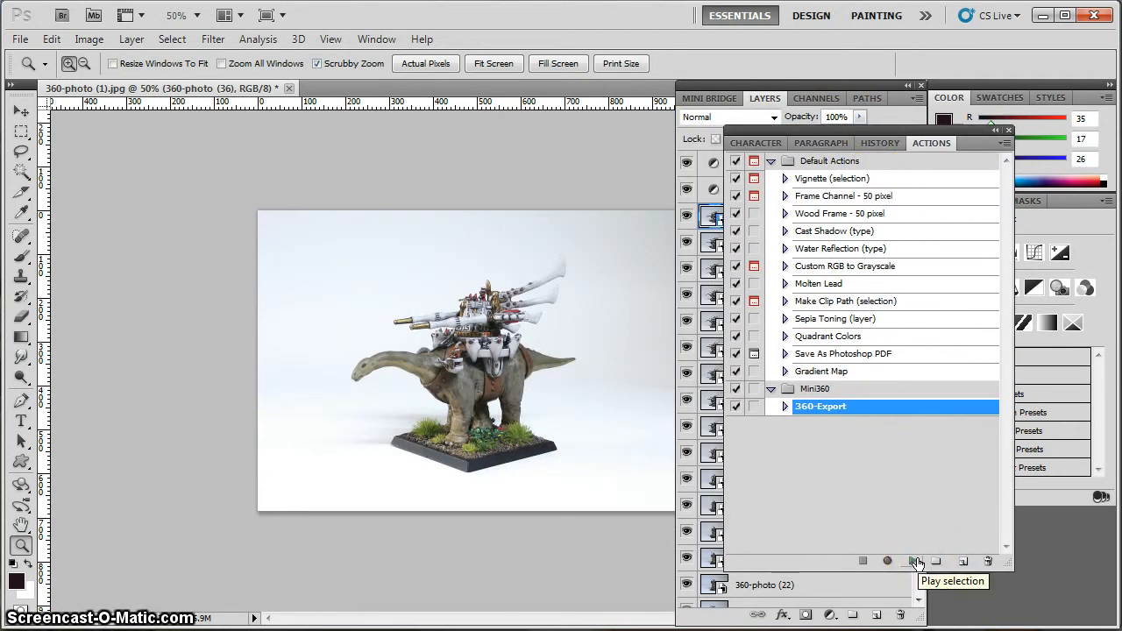
pyautogui.click(914, 561)
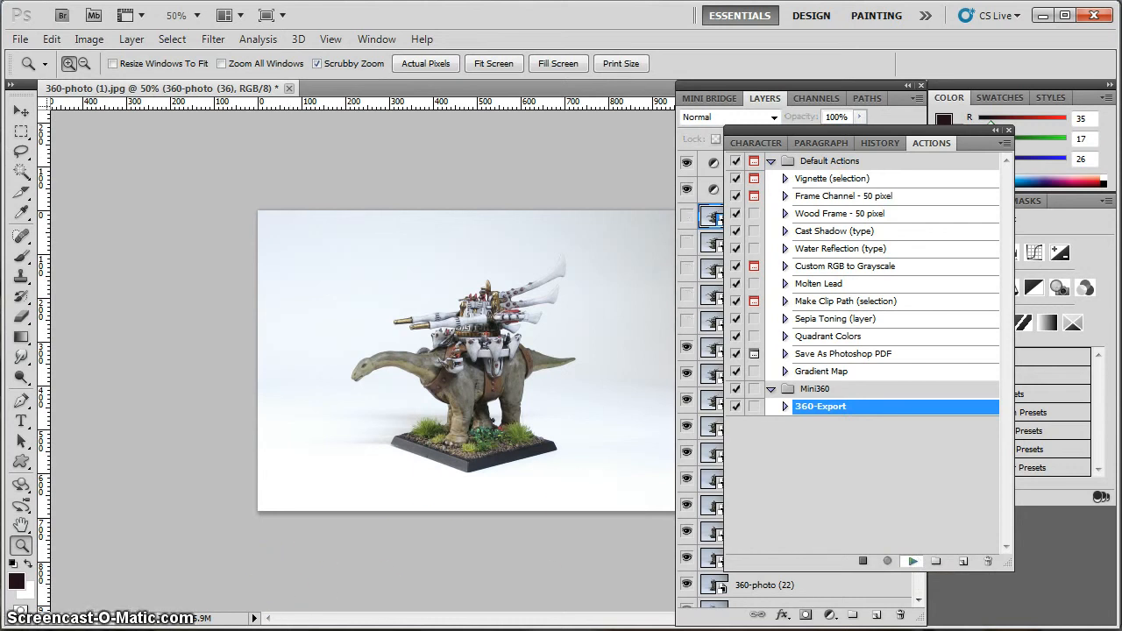
# Switch to Windows Explorer, open the 360-Export folder on Local Disk (C:), enlarge the window and look through the exported photos.
pyautogui.hotkey('alt', 'Tab')
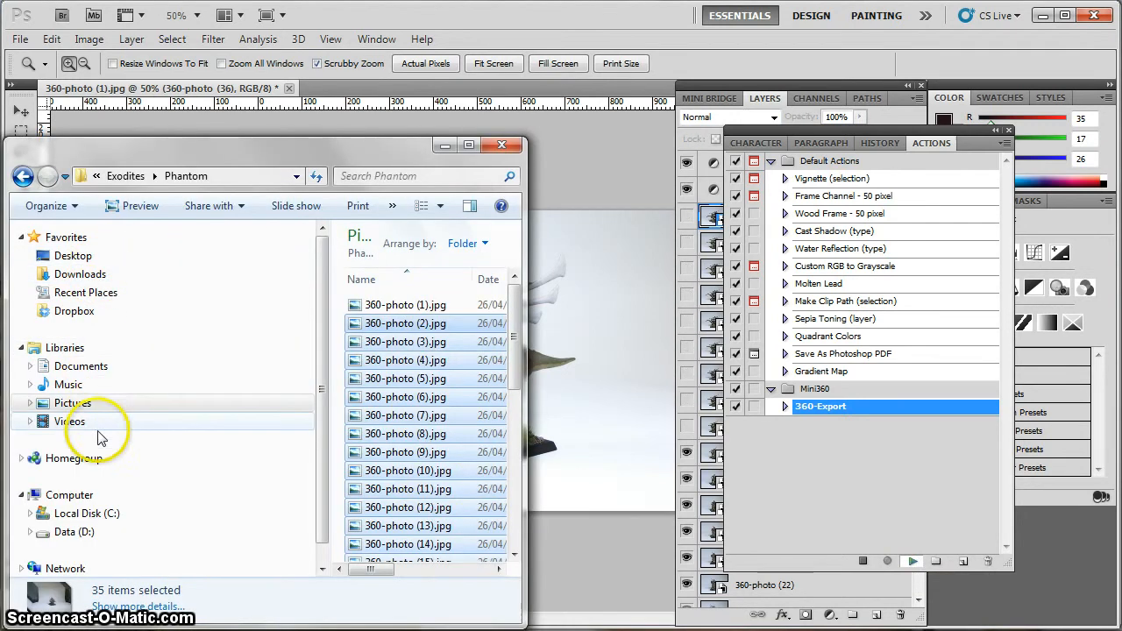
pyautogui.click(88, 513)
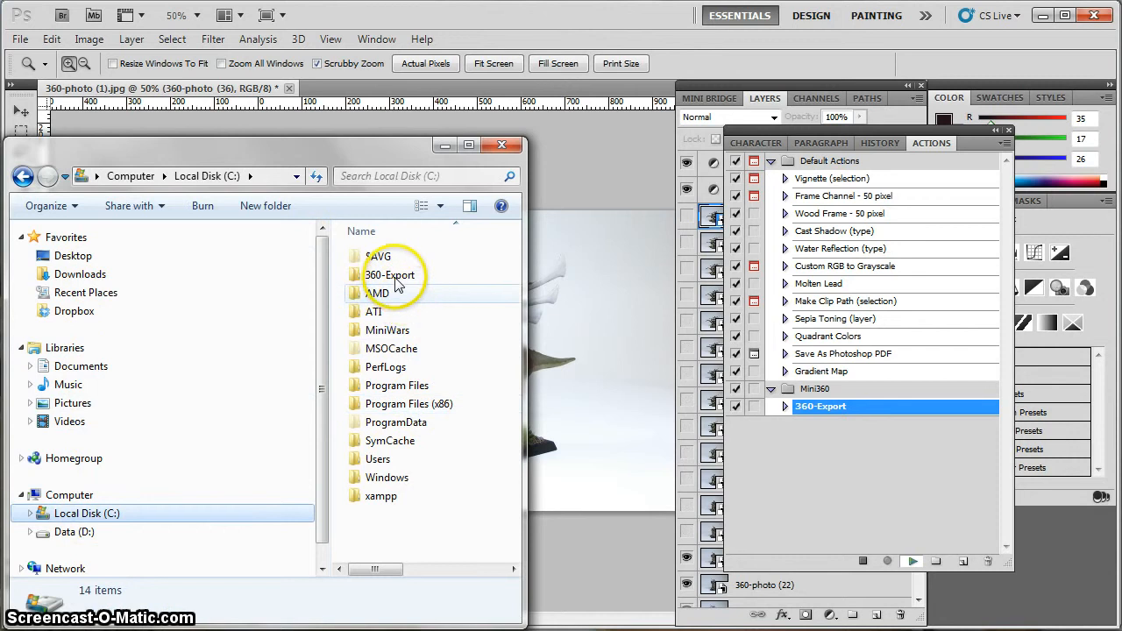
pyautogui.doubleClick(390, 275)
pyautogui.moveTo(525, 621); pyautogui.dragTo(1009, 573)
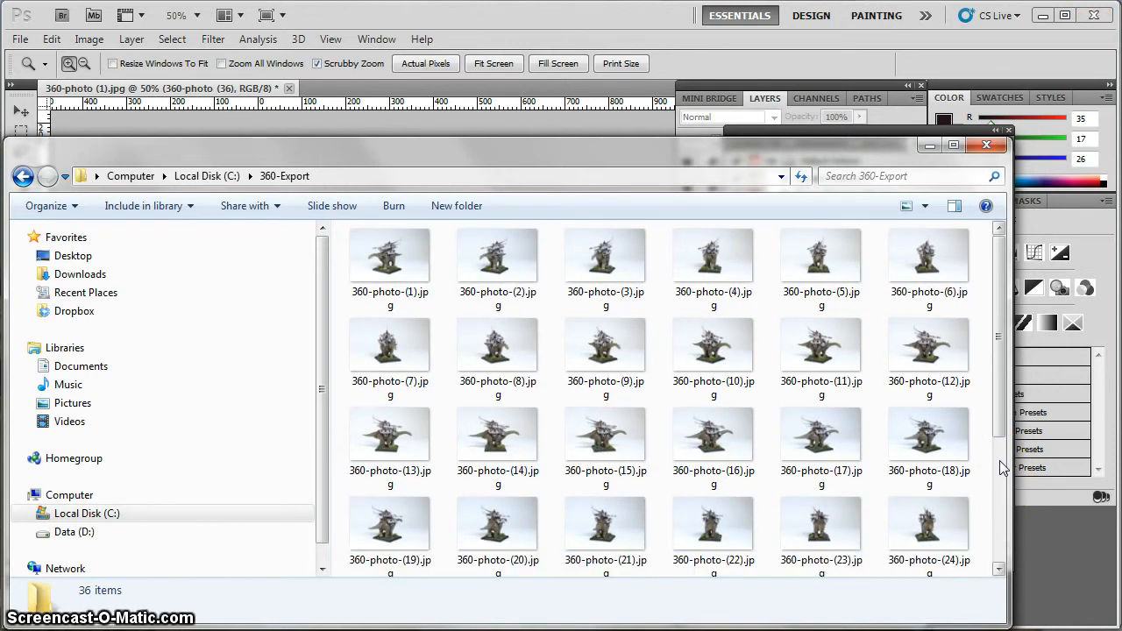
pyautogui.click(1003, 469)
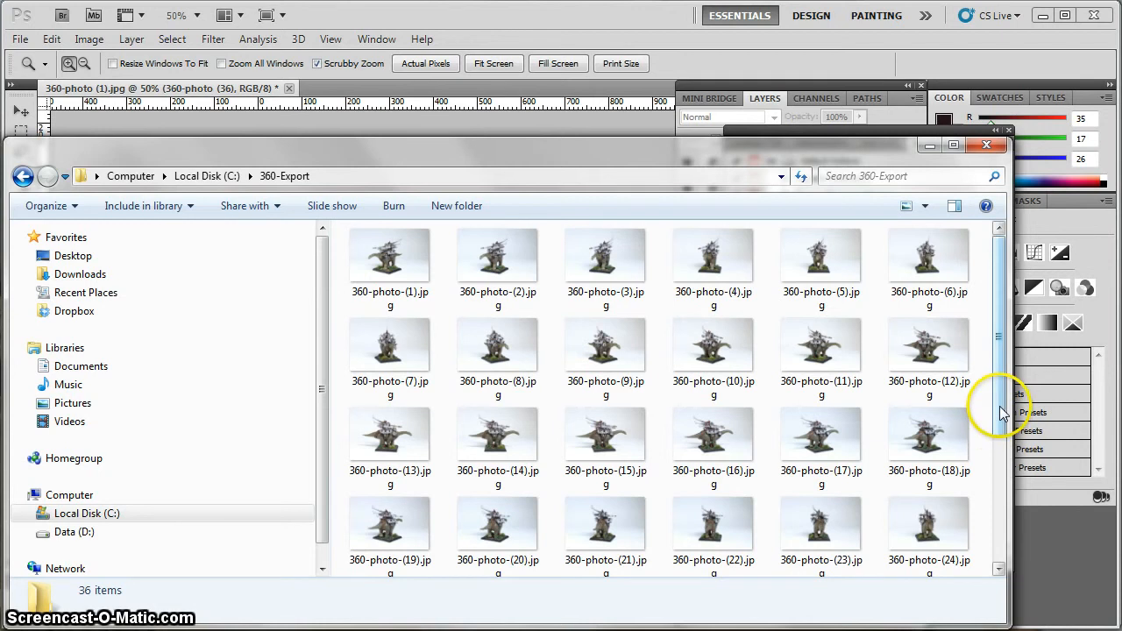
pyautogui.moveTo(1005, 466); pyautogui.dragTo(1008, 514)
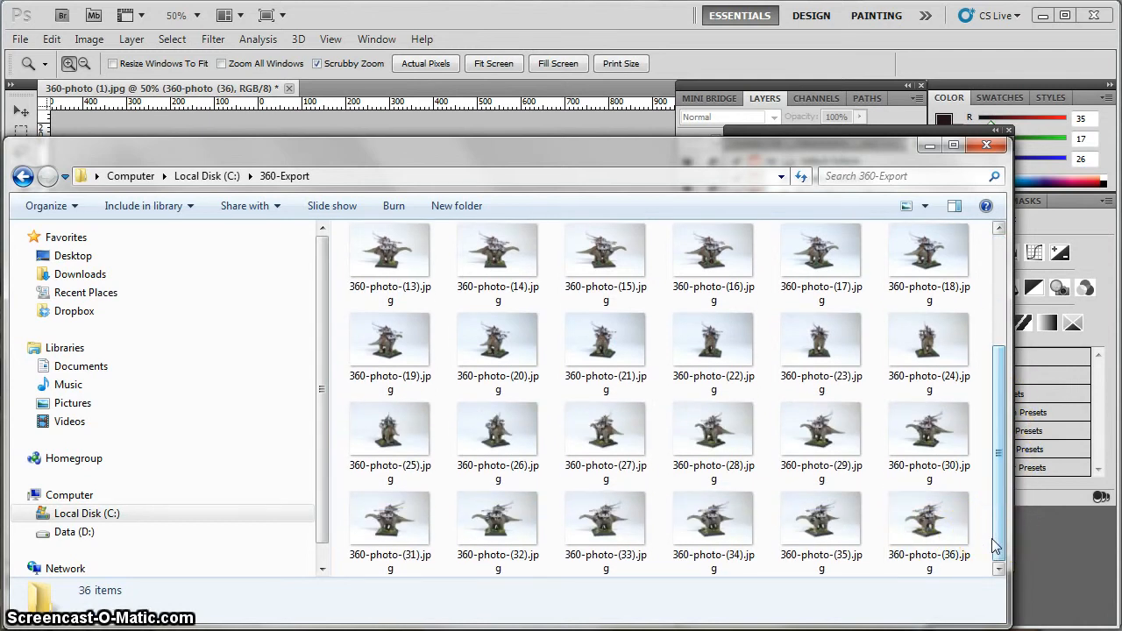
pyautogui.moveTo(999, 531); pyautogui.dragTo(1012, 408)
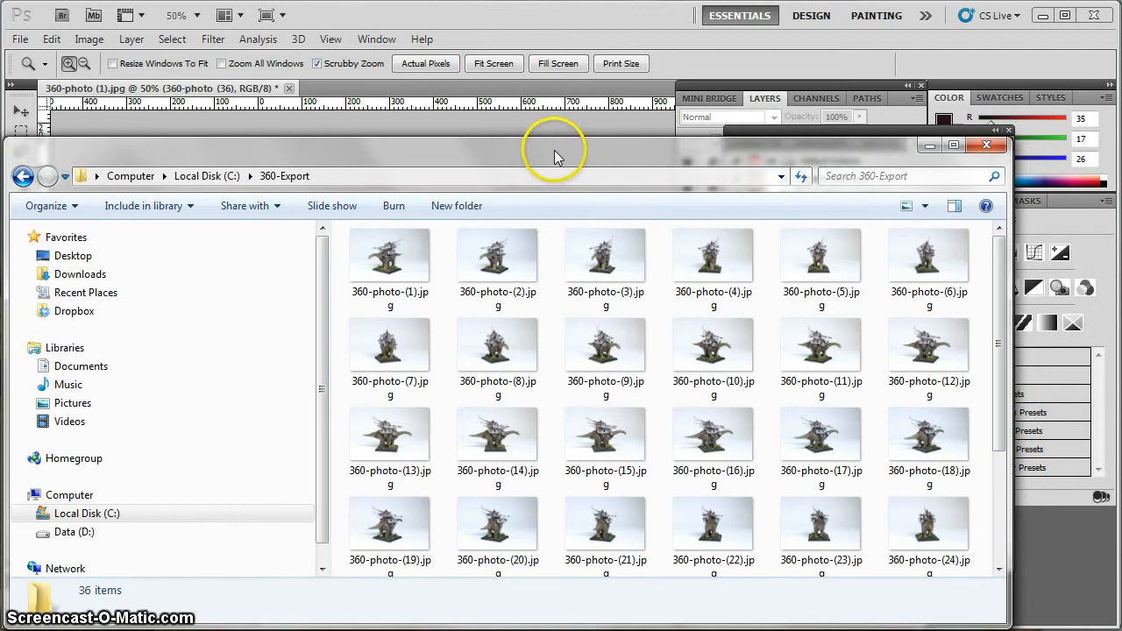
pyautogui.moveTo(554, 150); pyautogui.dragTo(561, 125)
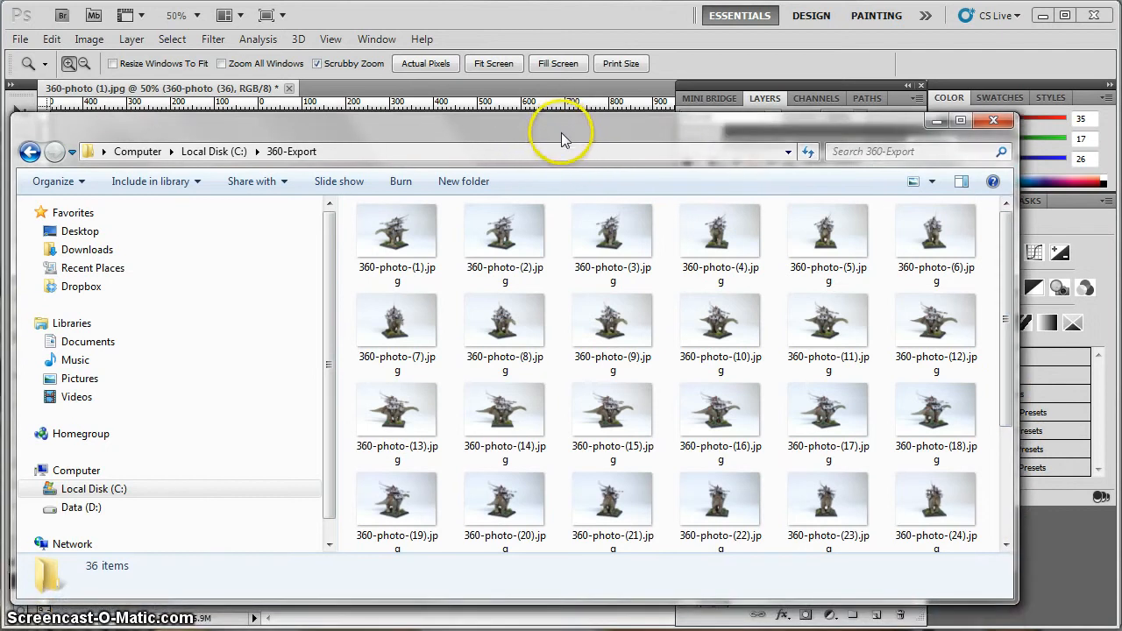
# Rename the exported file 360-photo-(1).jpg as 360-photo-1.jpg.
pyautogui.click(411, 280)
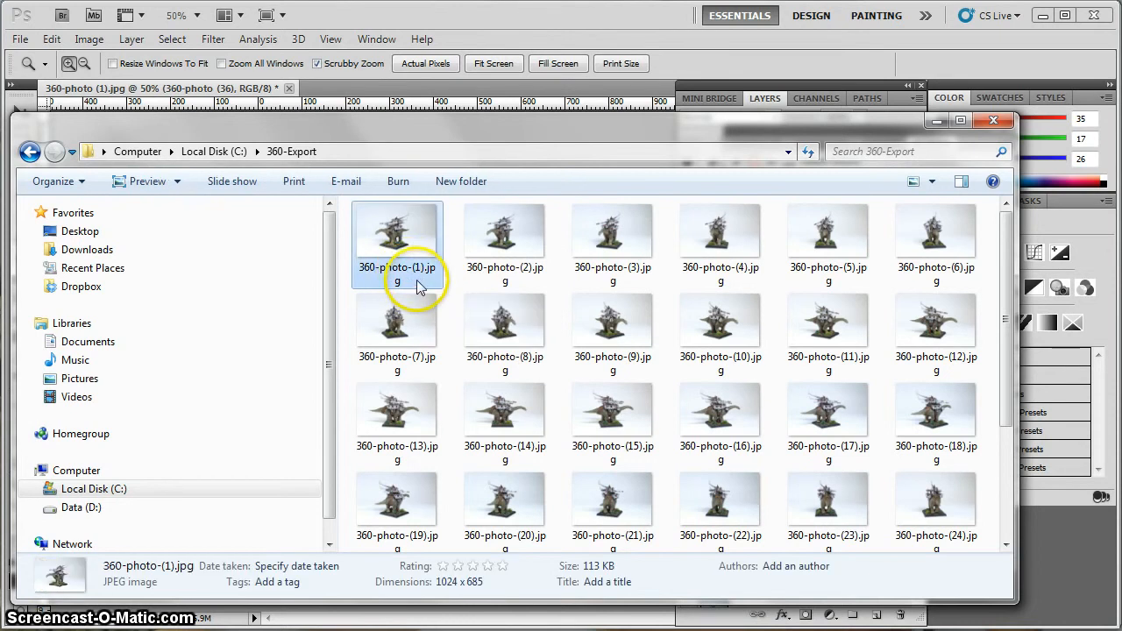
pyautogui.click(419, 268)
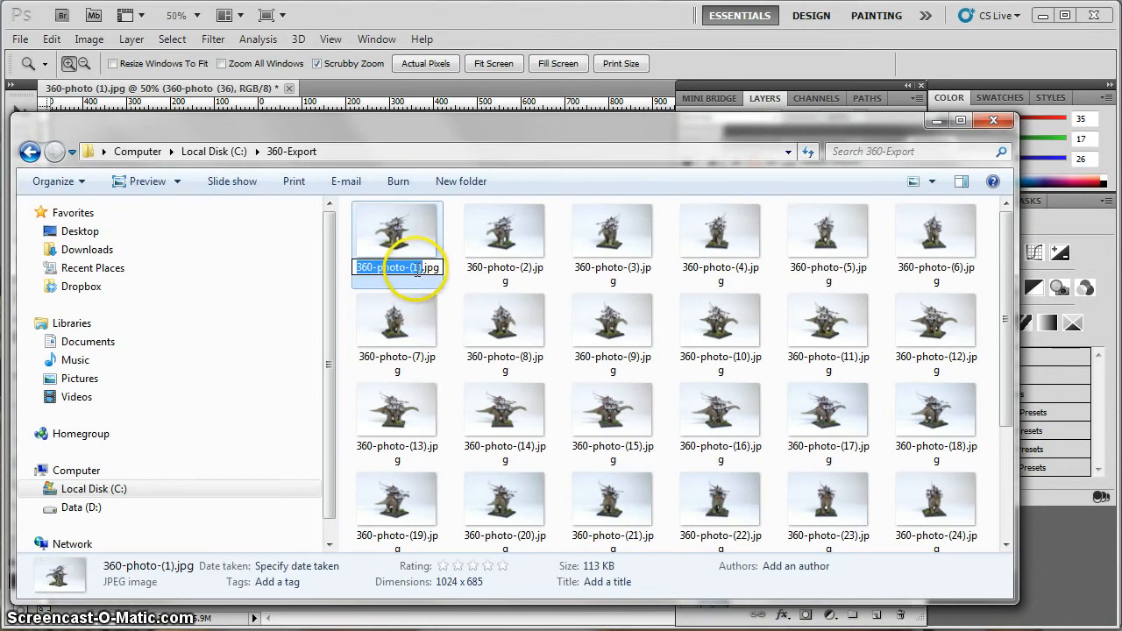
pyautogui.click(413, 268)
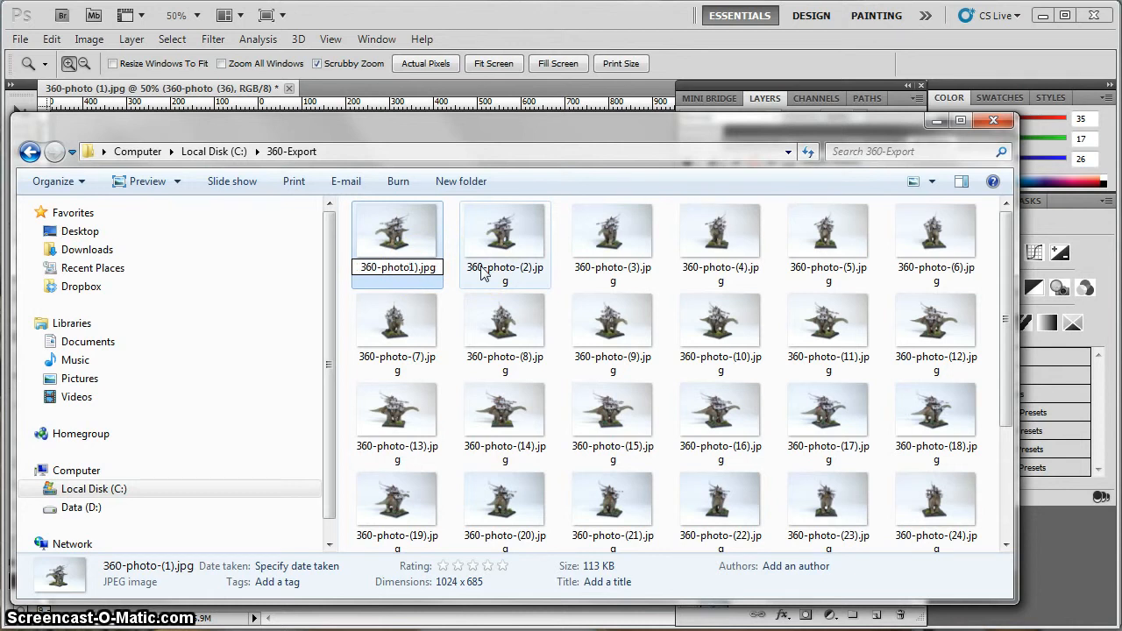
pyautogui.write('-')
pyautogui.press('Return')
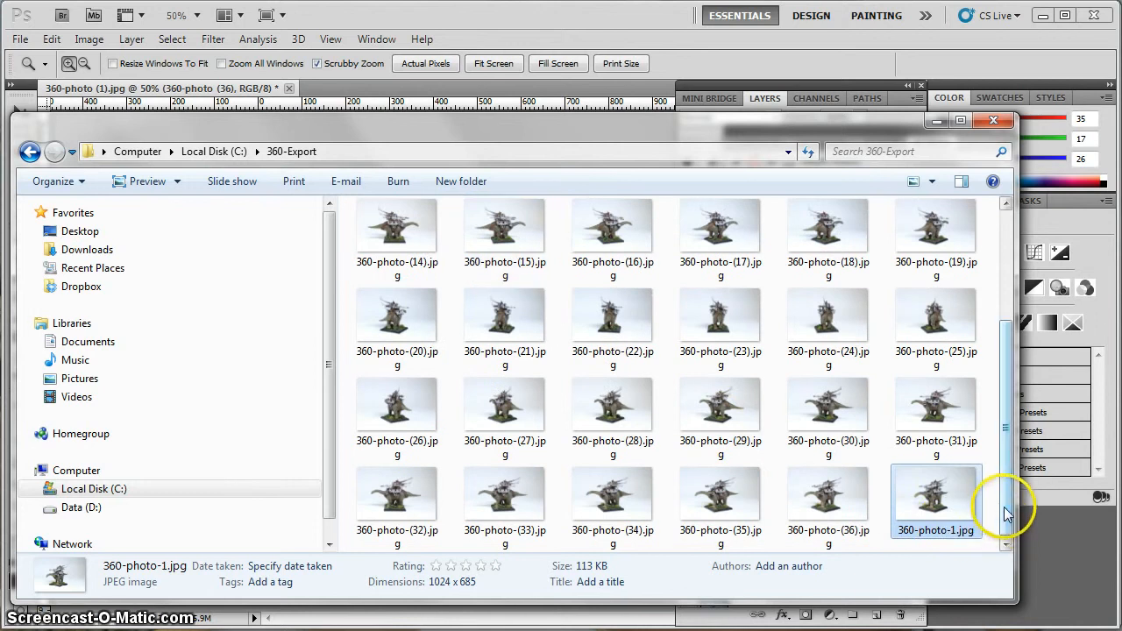
pyautogui.moveTo(1003, 513)
pyautogui.mouseDown()
pyautogui.moveTo(1012, 431)
pyautogui.moveTo(1007, 531)
pyautogui.mouseUp()
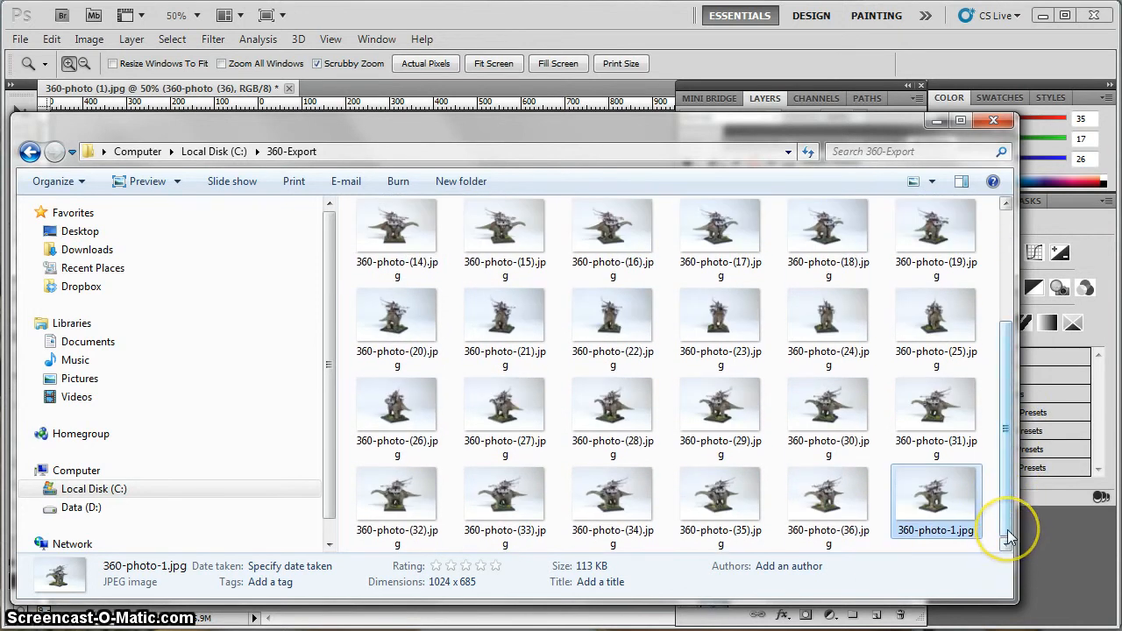
pyautogui.moveTo(1008, 537)
pyautogui.mouseDown()
pyautogui.moveTo(999, 470)
pyautogui.moveTo(1004, 525)
pyautogui.mouseUp()
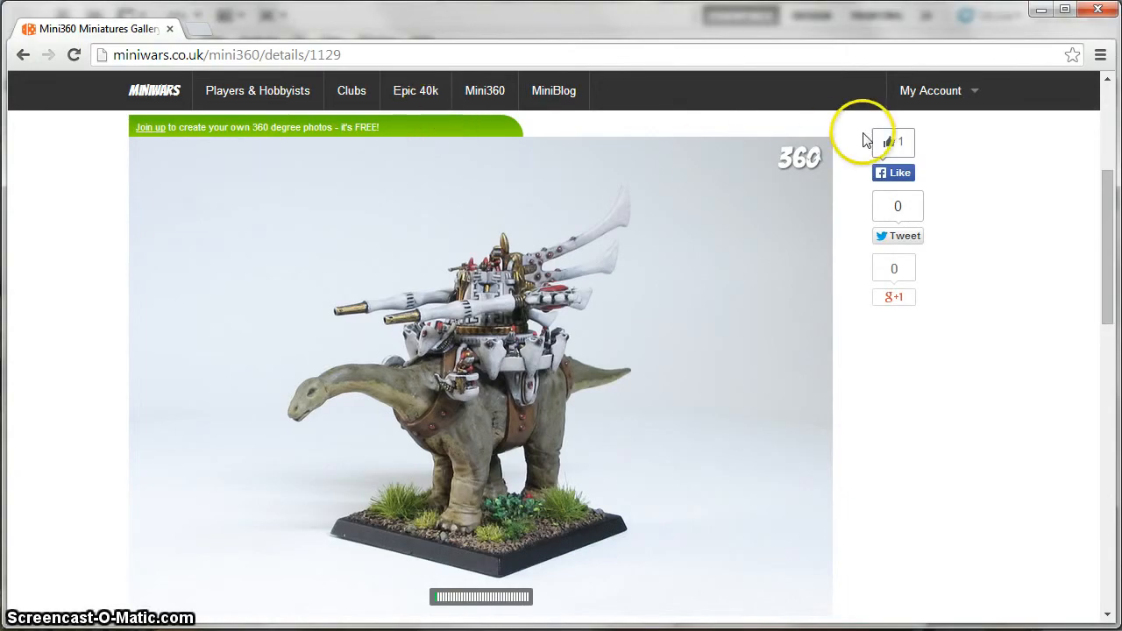
# Go to the account's My Mini360s area on MiniWars, start a new Mini360 entry and title it "Exodite Megasaur".
pyautogui.click(959, 88)
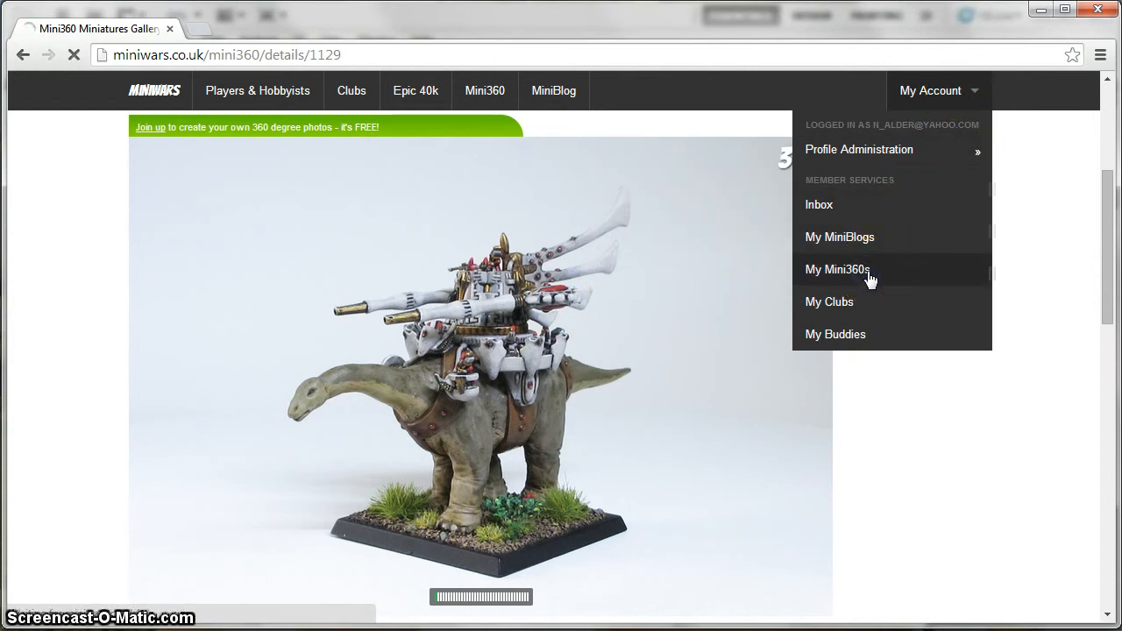
pyautogui.click(869, 279)
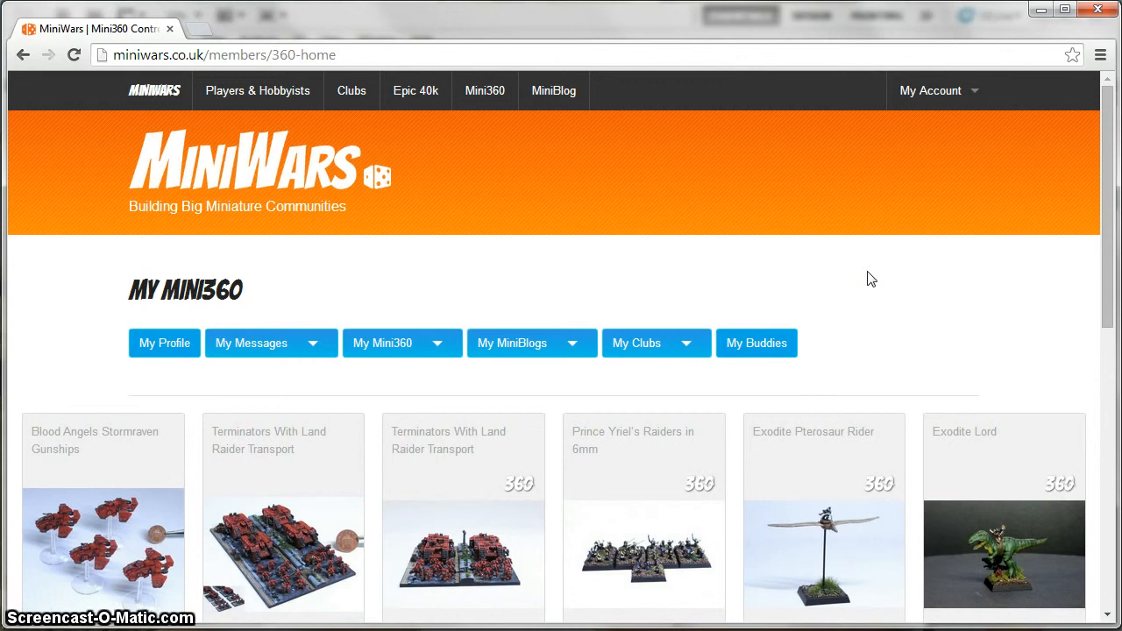
pyautogui.click(423, 344)
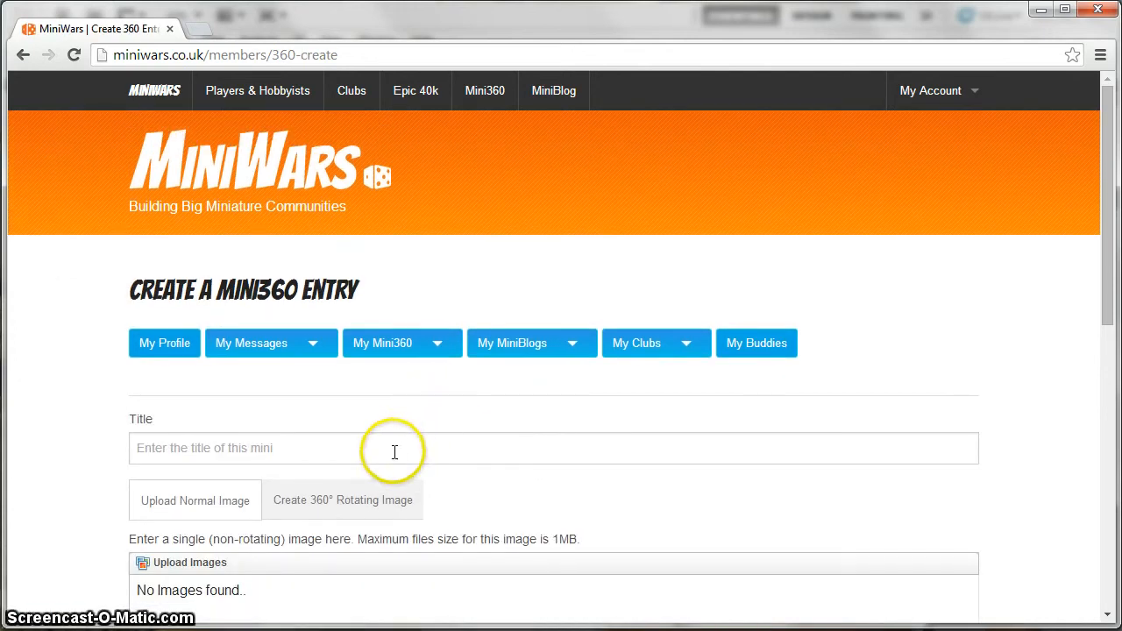
pyautogui.click(394, 451)
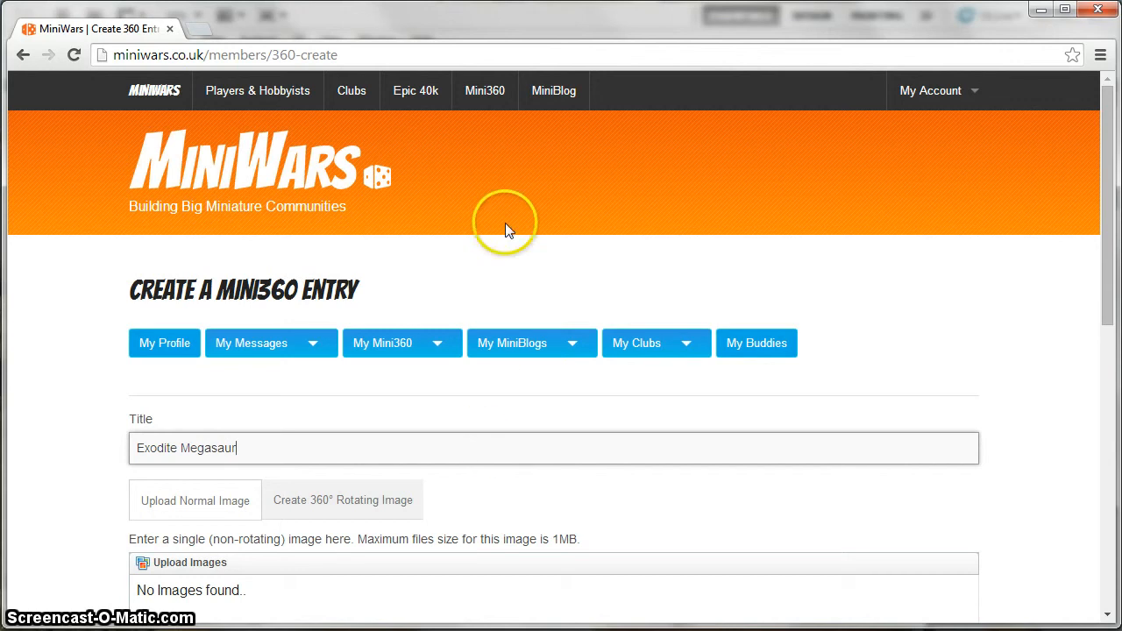
# Choose the 360° rotating image upload and add all 36 photos from the 360-Export folder on Local Disk (C:).
pyautogui.scroll(-2, 586, 350)
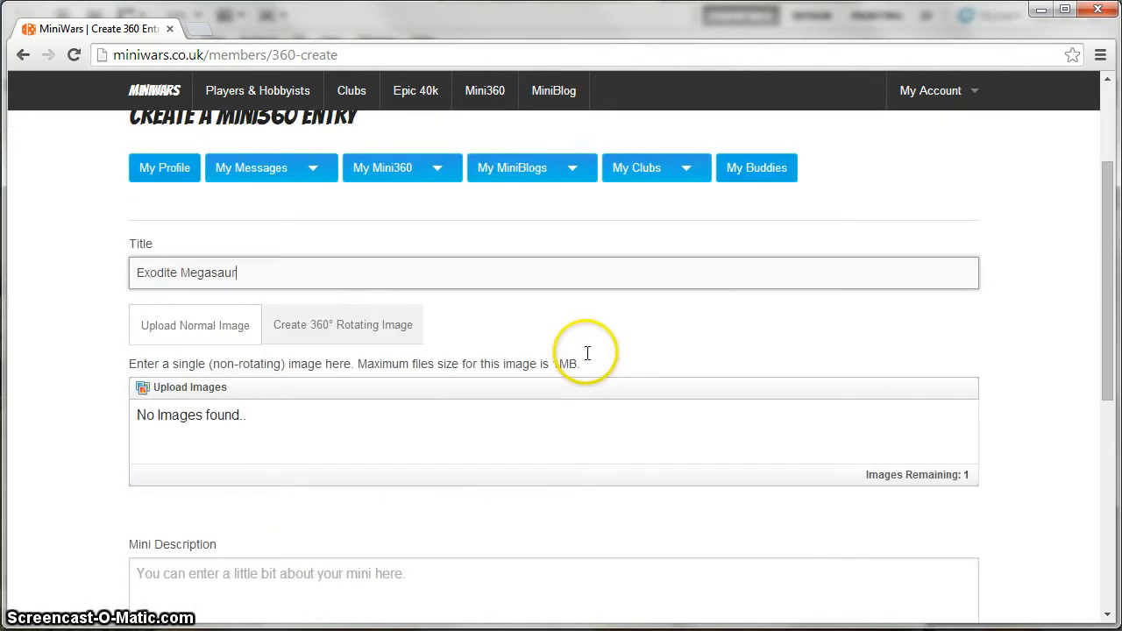
pyautogui.click(296, 342)
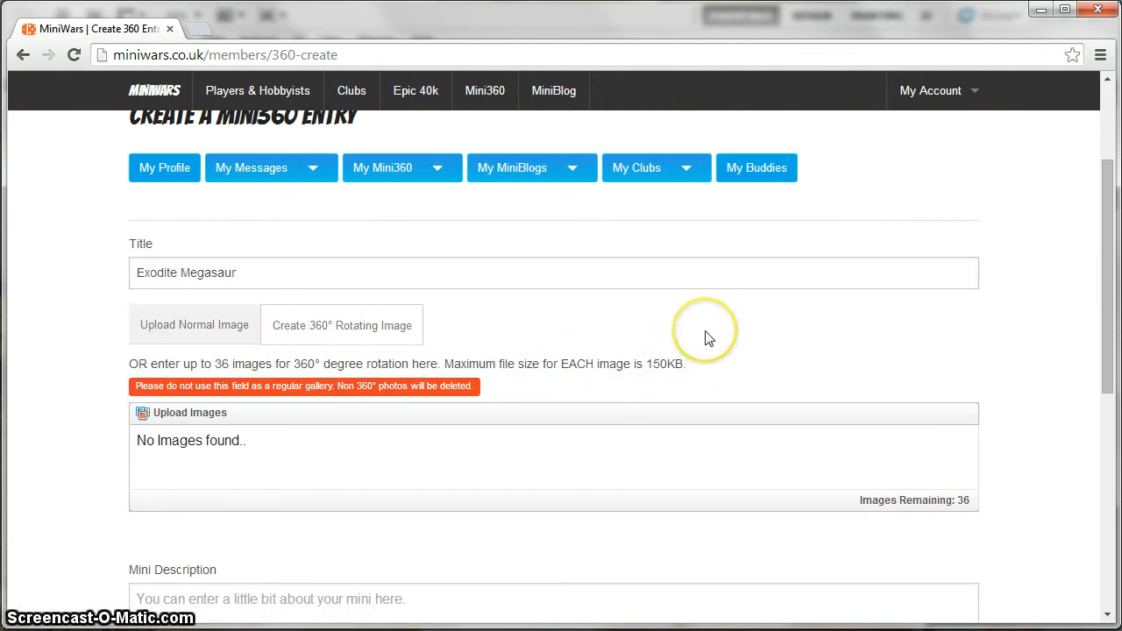
pyautogui.scroll(-1, 705, 337)
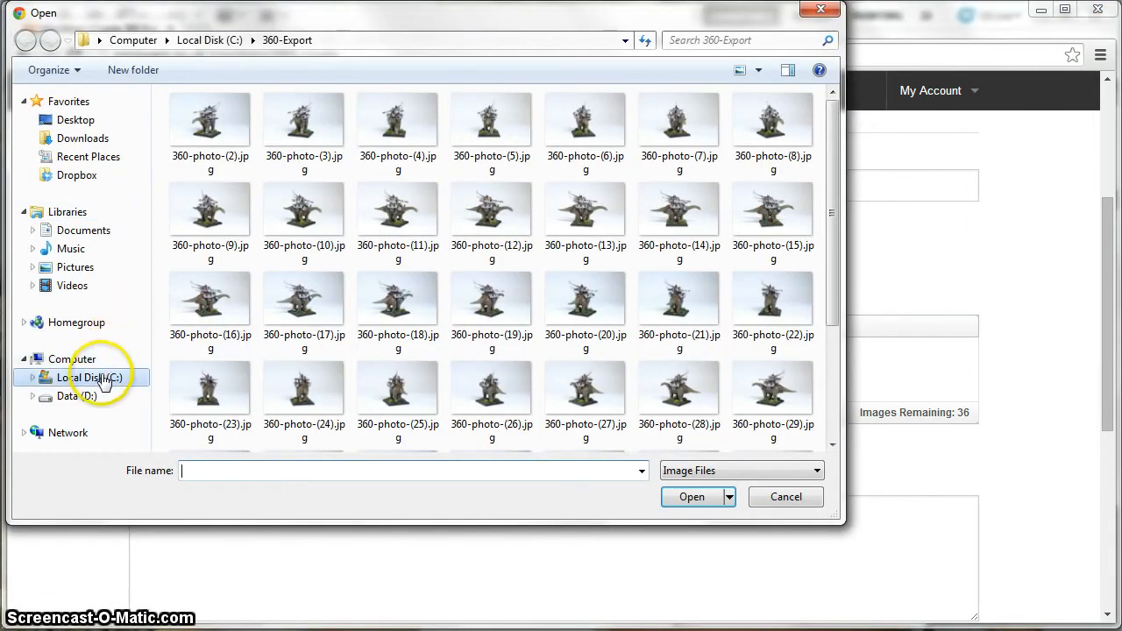
pyautogui.click(104, 377)
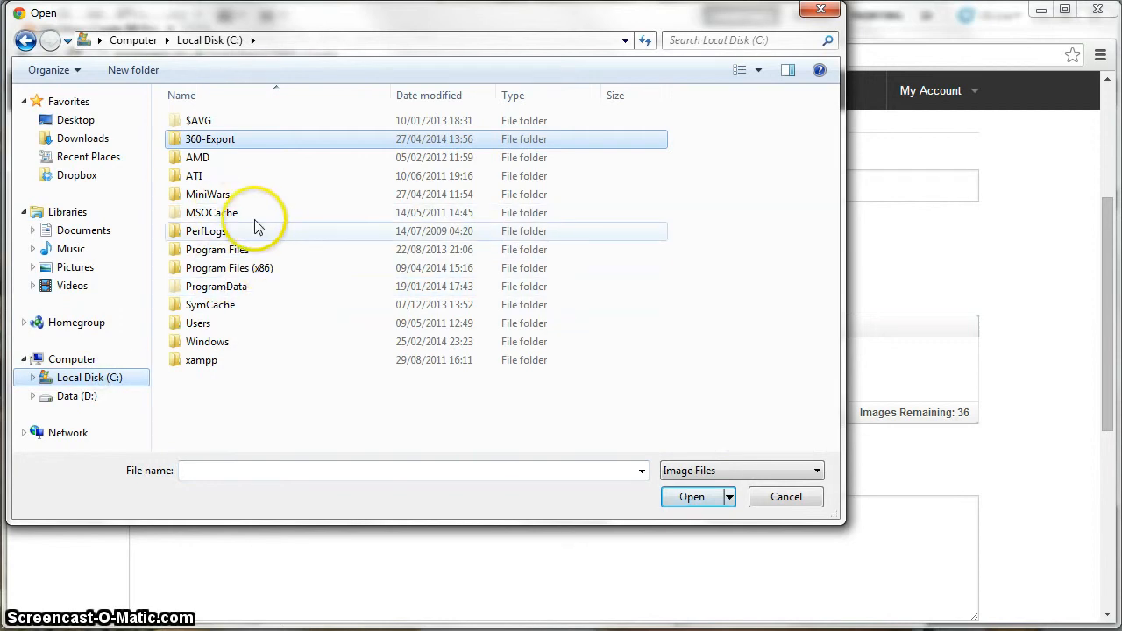
pyautogui.doubleClick(229, 142)
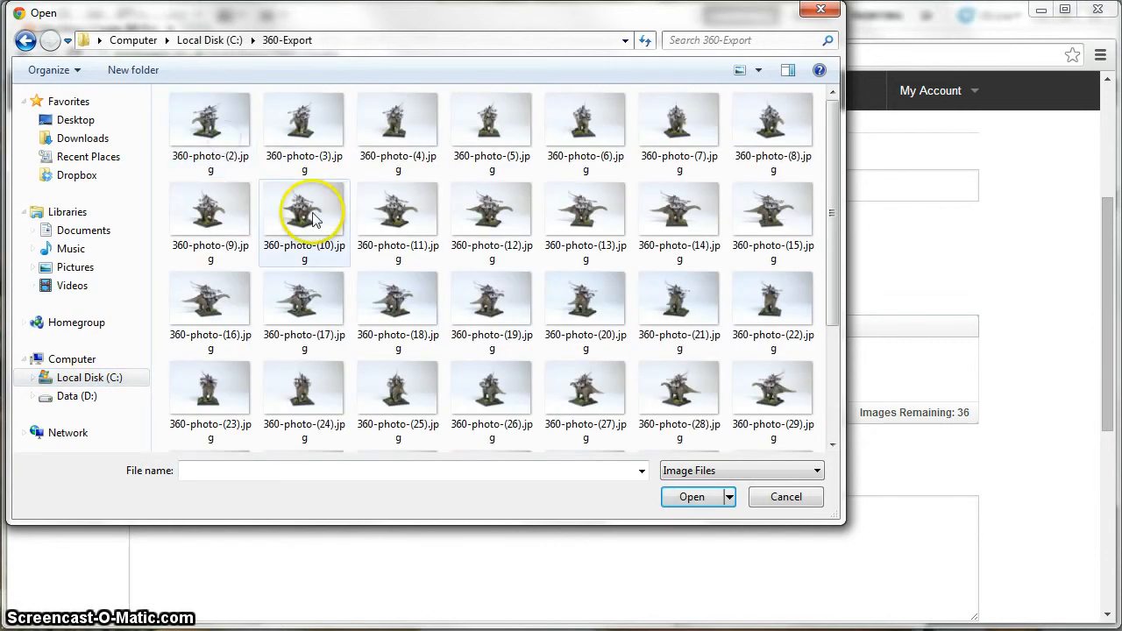
pyautogui.click(183, 112)
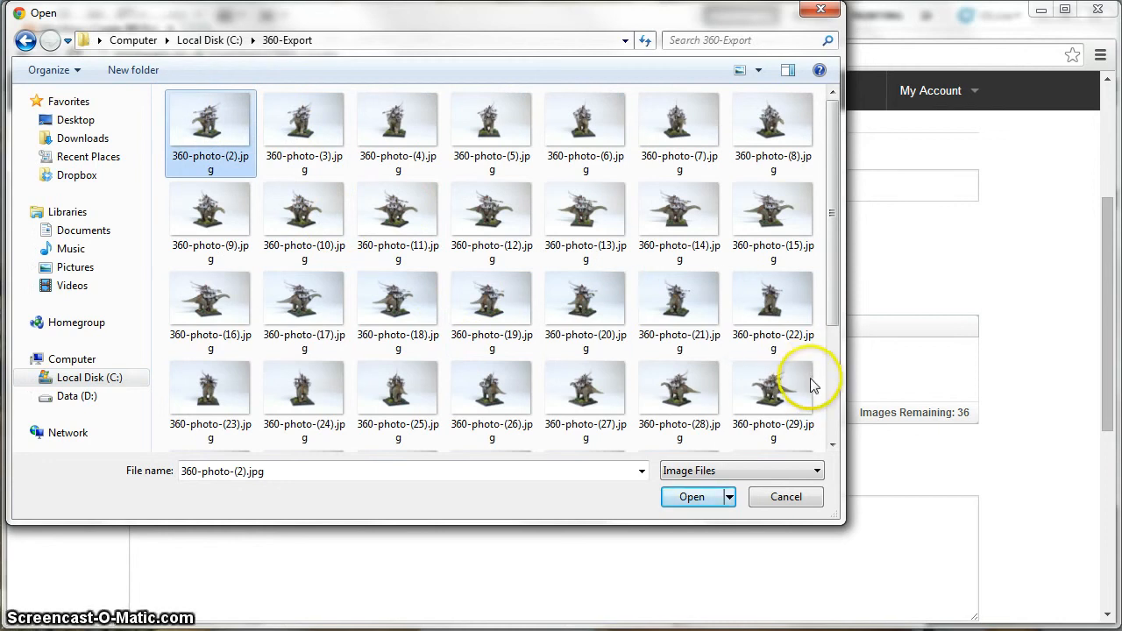
pyautogui.click(832, 407)
pyautogui.keyDown('shift'); pyautogui.click(226, 418); pyautogui.keyUp('shift')
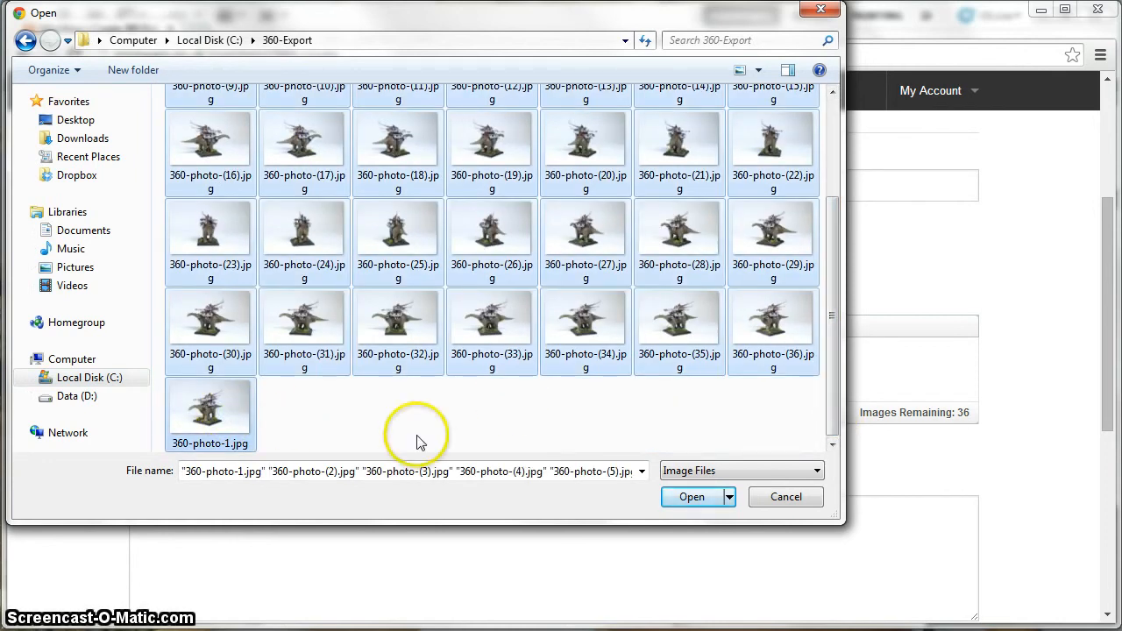
pyautogui.click(693, 497)
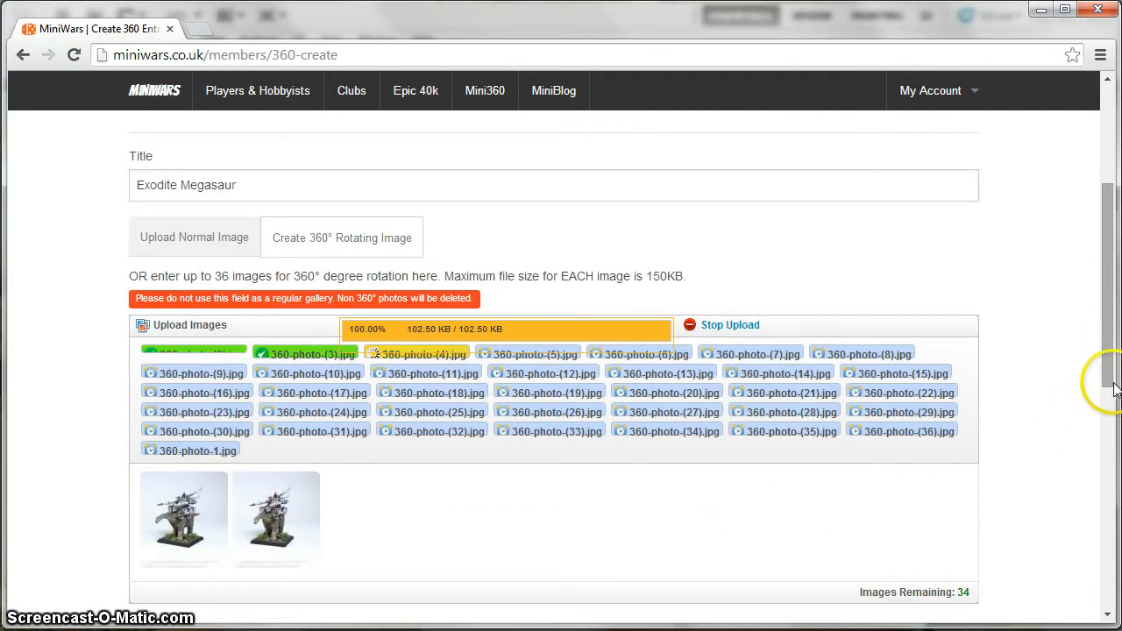
# Enter "Exodite Megasaur tutorial." as the mini description.
pyautogui.moveTo(1109, 384); pyautogui.dragTo(1109, 468)
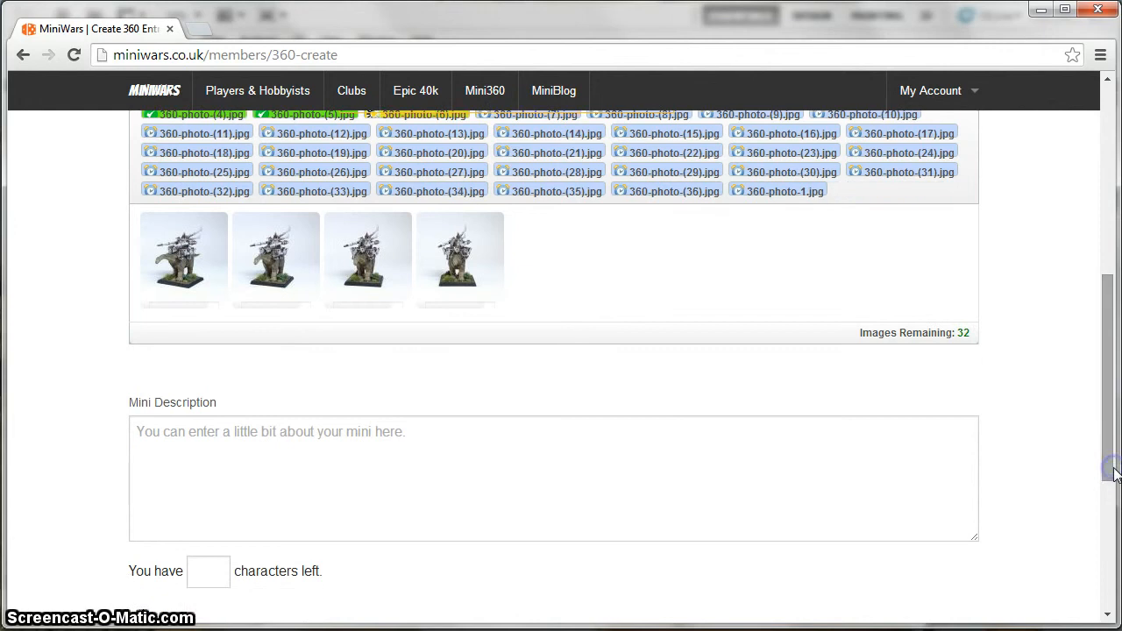
pyautogui.click(624, 469)
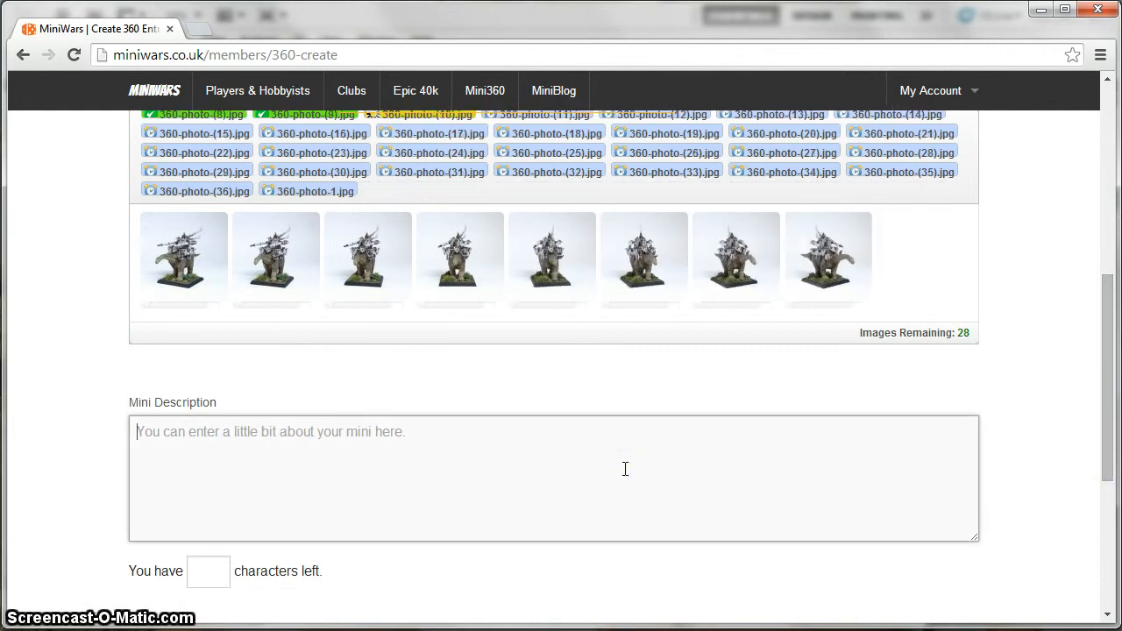
pyautogui.write('Exp')
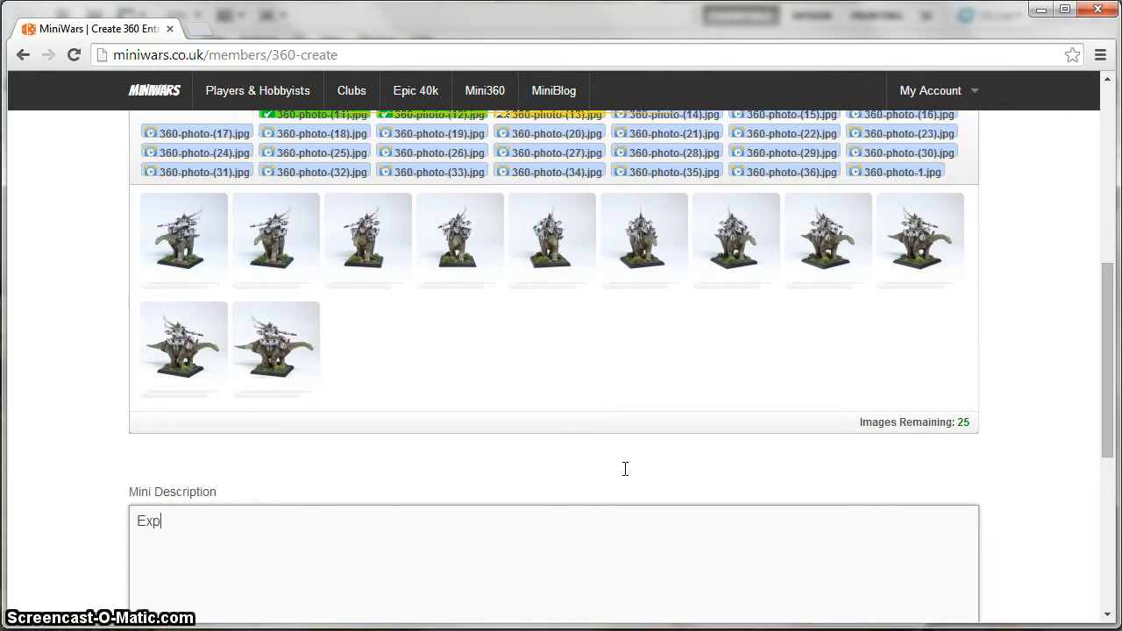
pyautogui.press('BackSpace')
pyautogui.write('odite Mega')
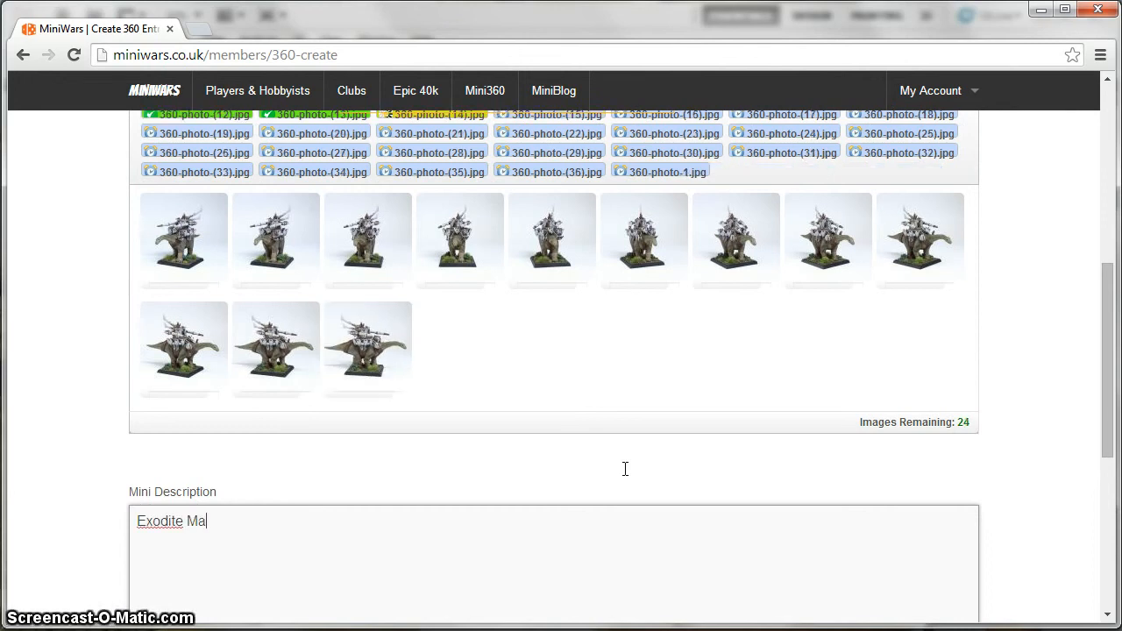
pyautogui.write('saur f')
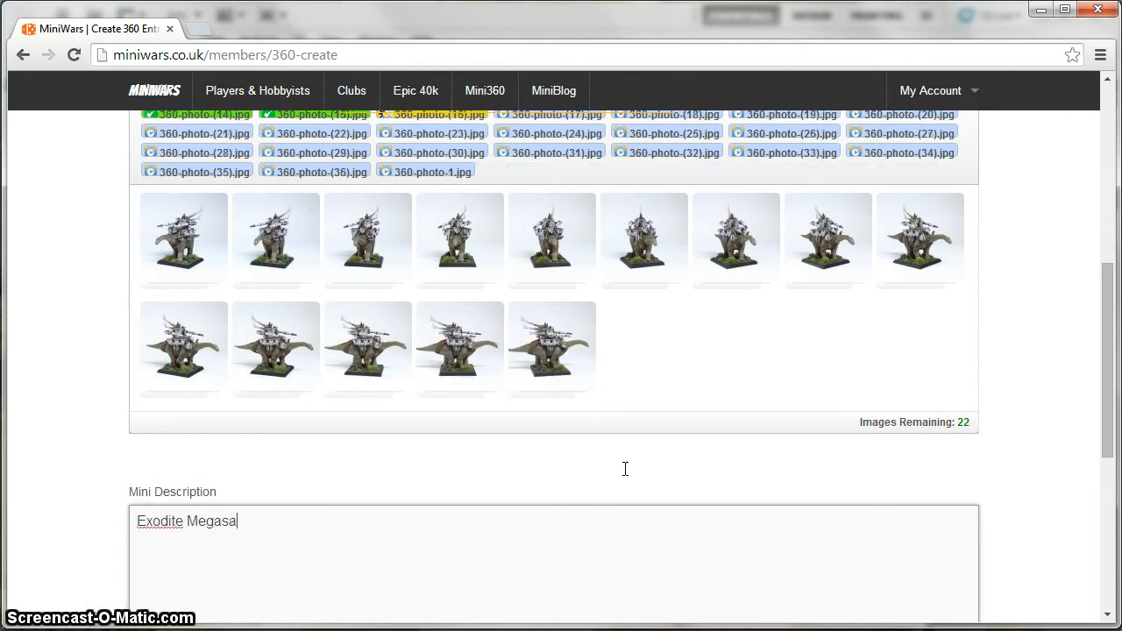
pyautogui.write('or')
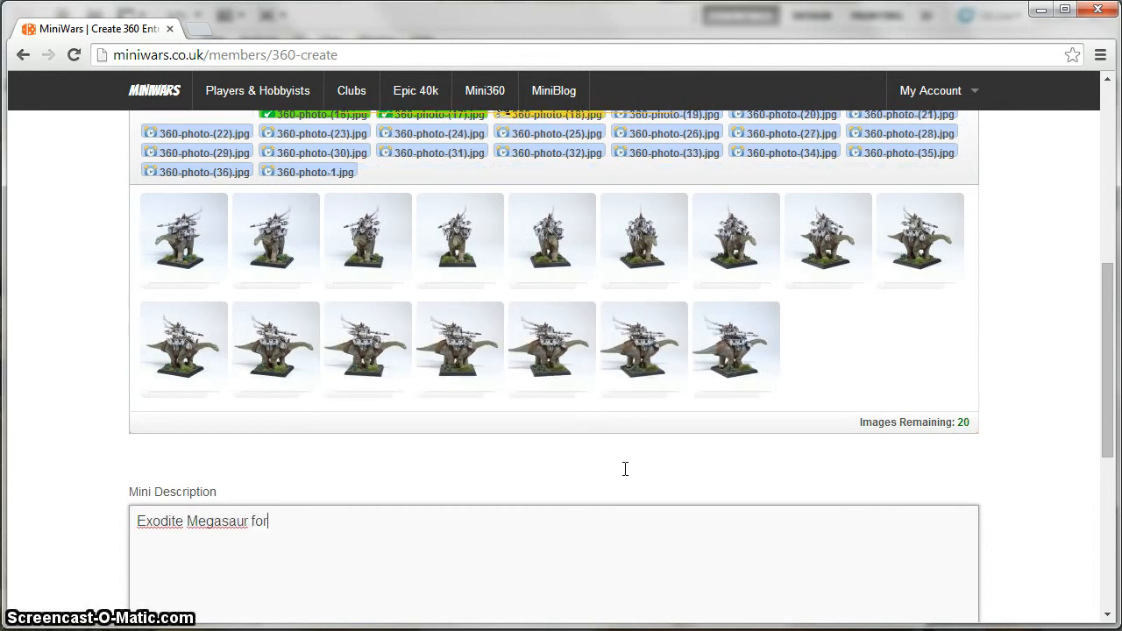
pyautogui.press('BackSpace')
pyautogui.press('BackSpace')
pyautogui.write('tutorial')
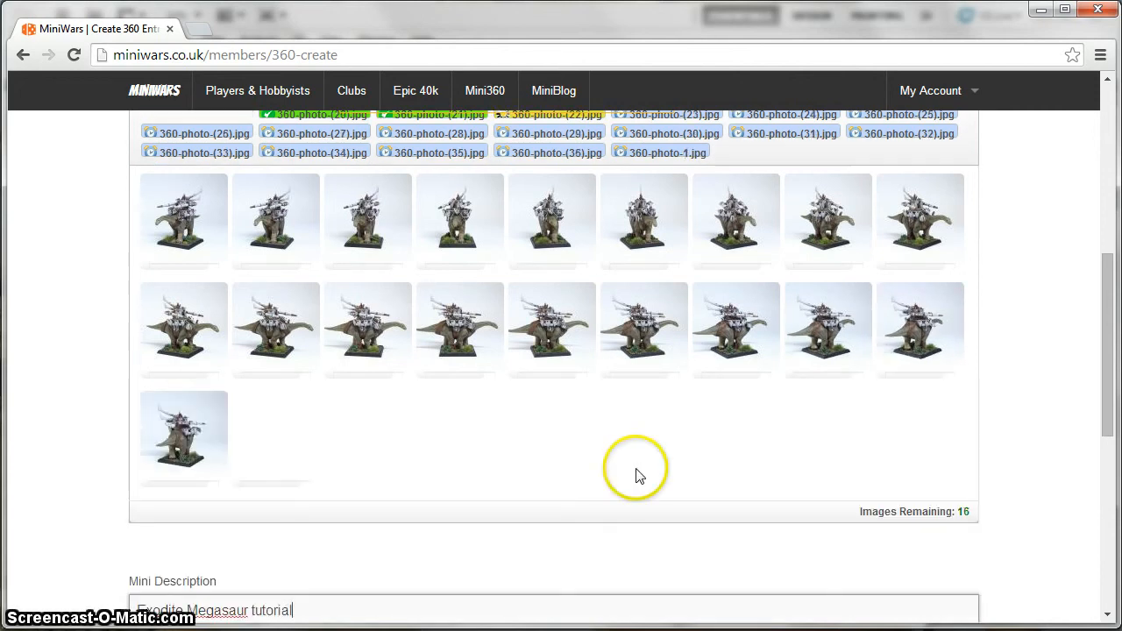
pyautogui.scroll(-2, 639, 469)
pyautogui.write('.')
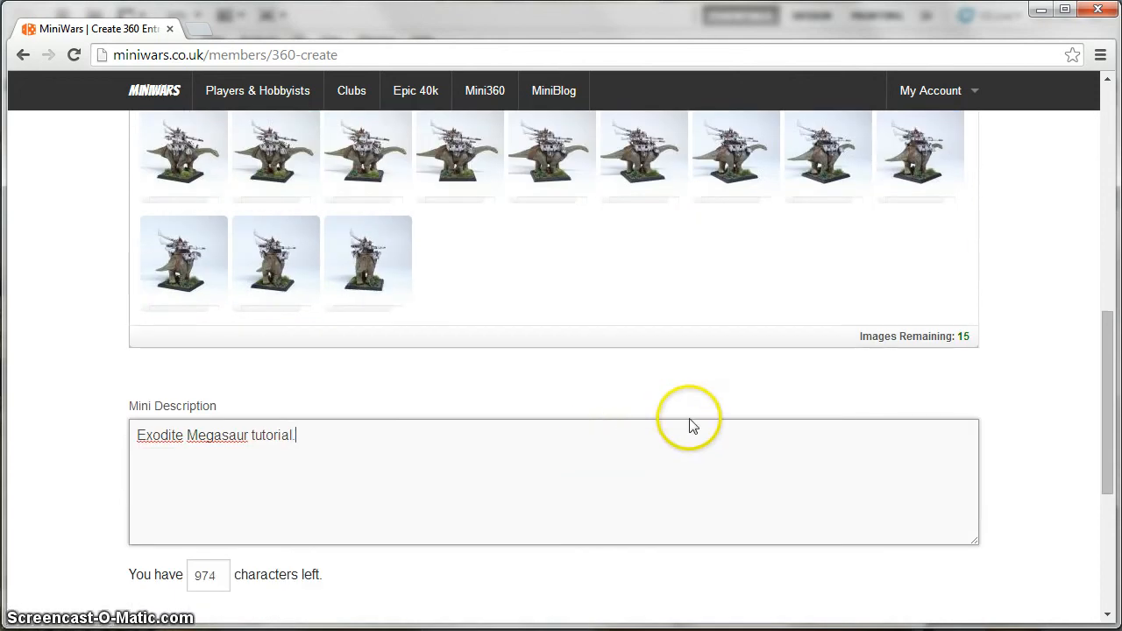
# Set the manufacturer of the mini to Other.
pyautogui.scroll(-2, 689, 426)
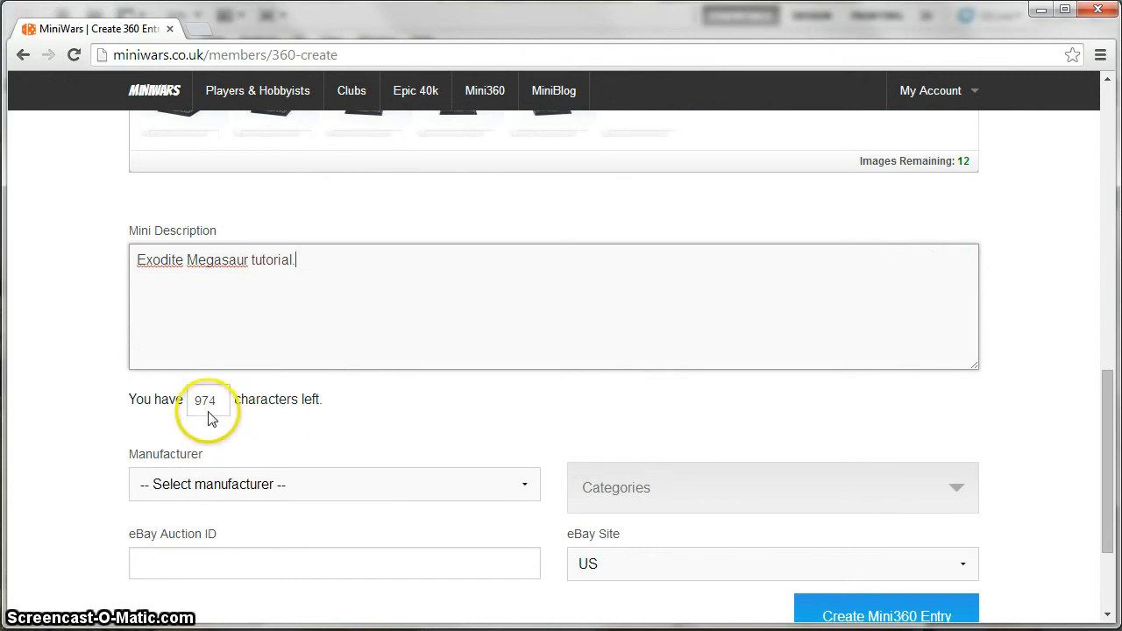
pyautogui.click(511, 472)
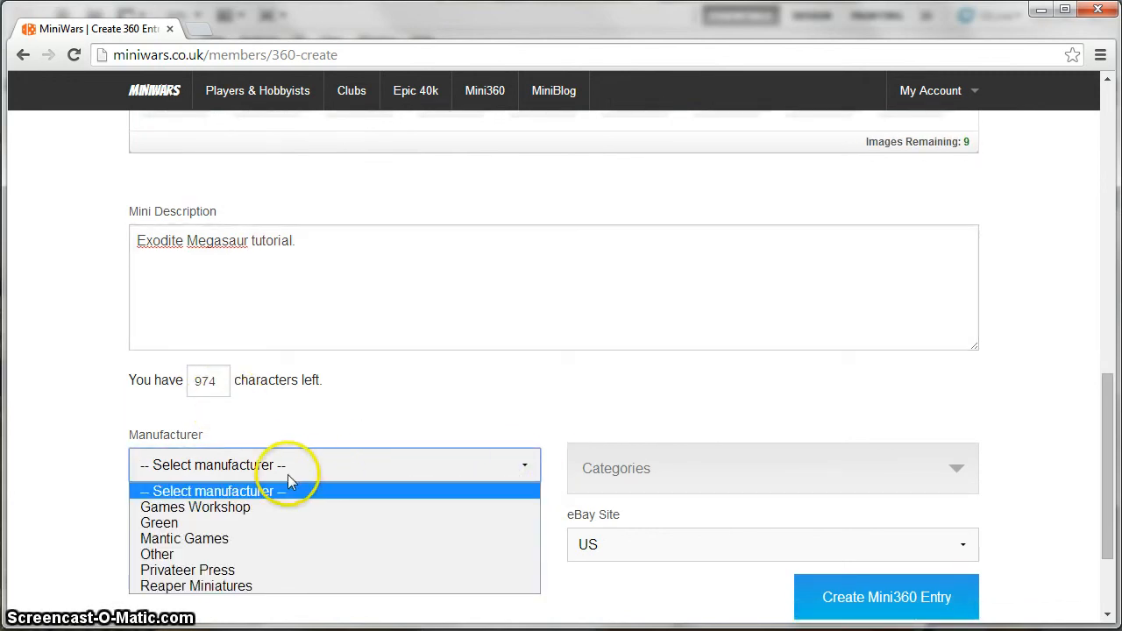
pyautogui.click(170, 555)
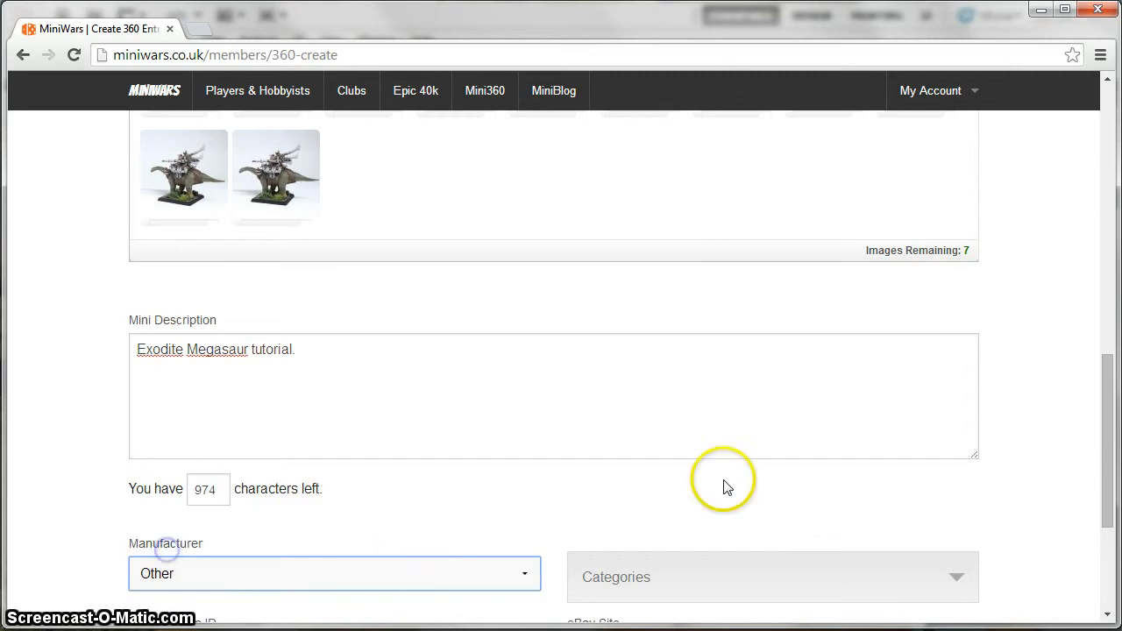
# Examine the eBay Auction ID field and the available eBay Site options, keeping US as the site.
pyautogui.moveTo(1111, 428); pyautogui.dragTo(1111, 475)
pyautogui.click(395, 474)
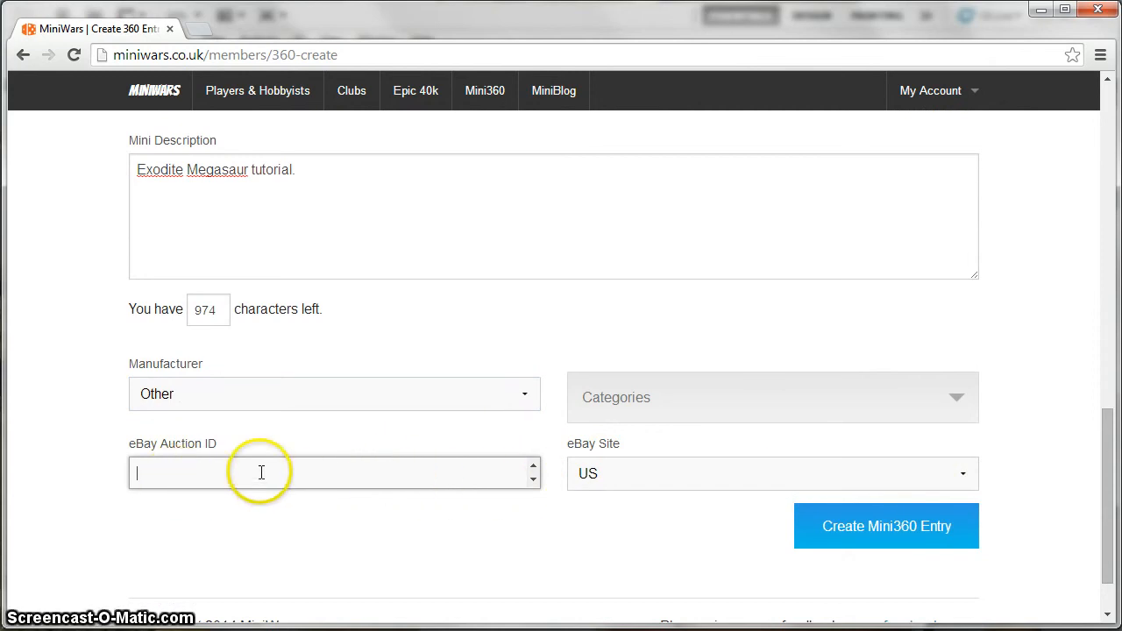
pyautogui.scroll(-1, 681, 475)
pyautogui.click(717, 452)
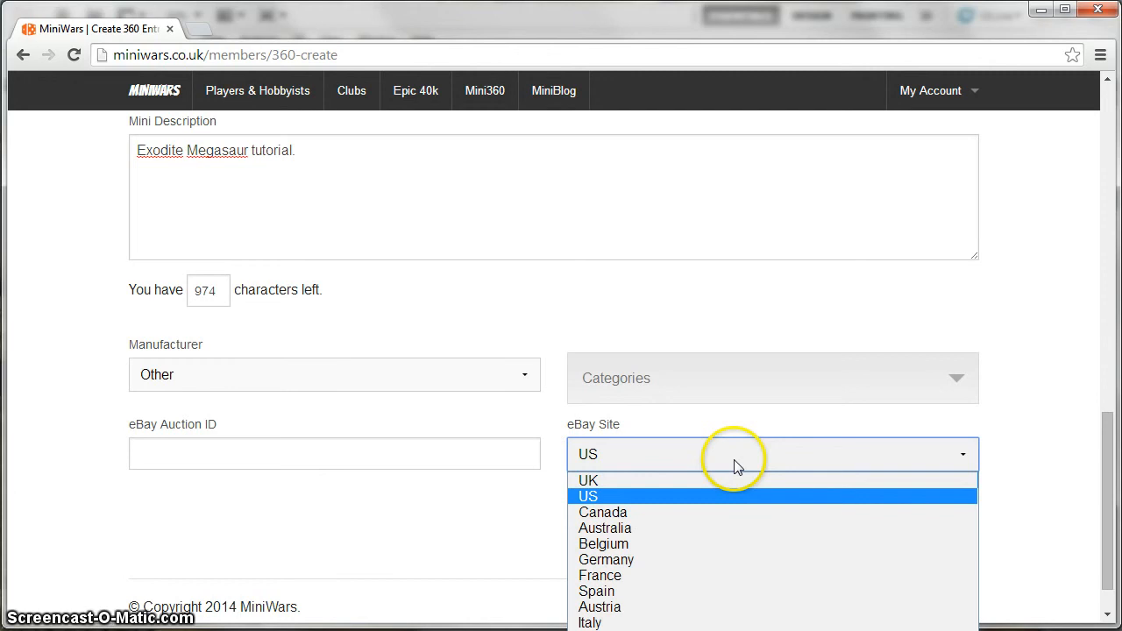
pyautogui.click(734, 464)
# Assign the entry to the Science Fiction category and collapse the category list.
pyautogui.click(958, 380)
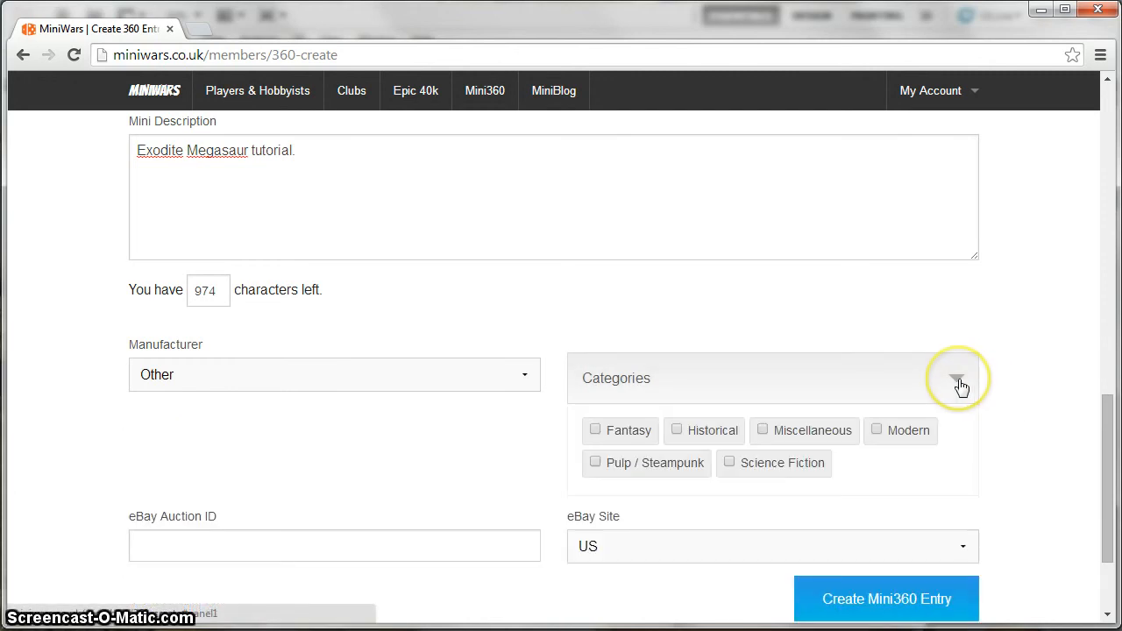
pyautogui.click(783, 465)
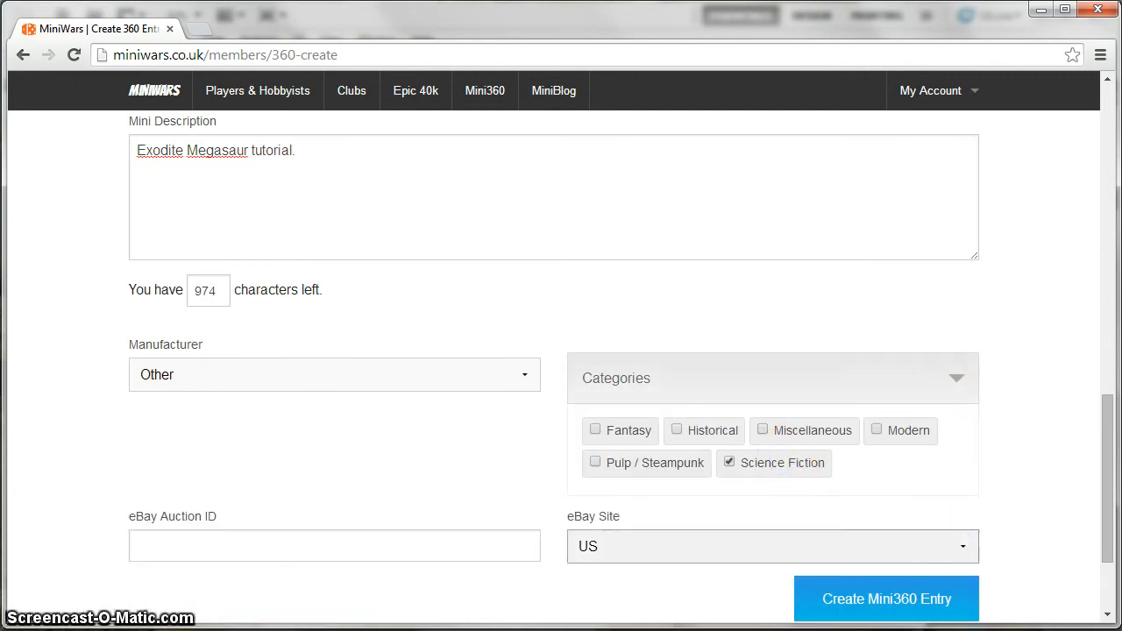
pyautogui.click(962, 380)
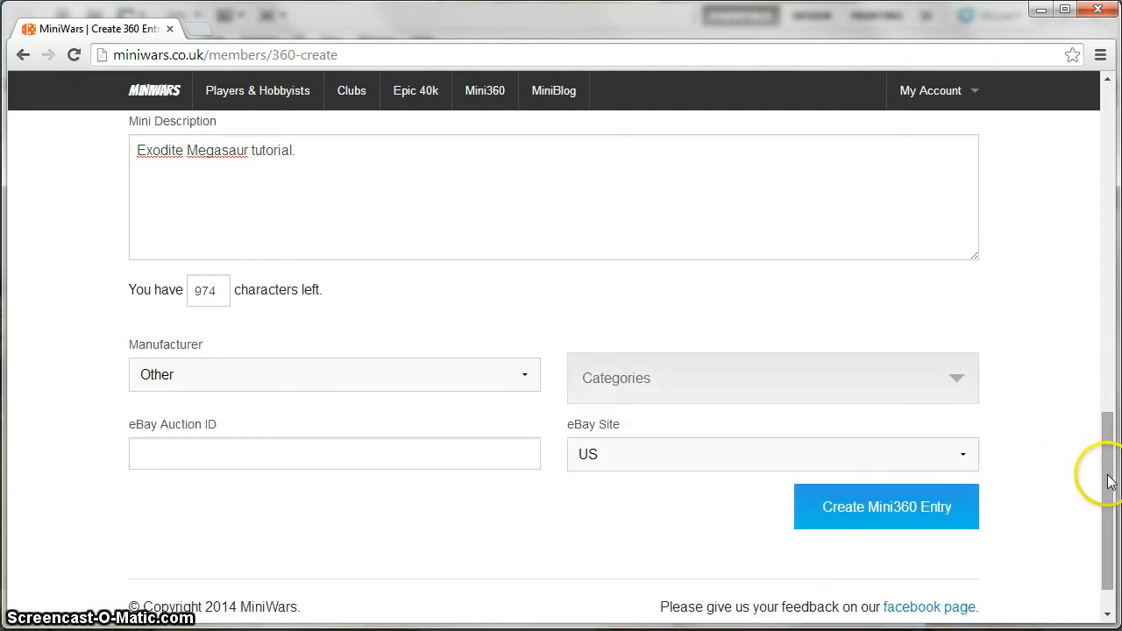
# Move the uploaded photo 360-photo-1 from the end of the image grid to the first position, ahead of 360-photo-(2).
pyautogui.moveTo(1109, 481); pyautogui.dragTo(1113, 273)
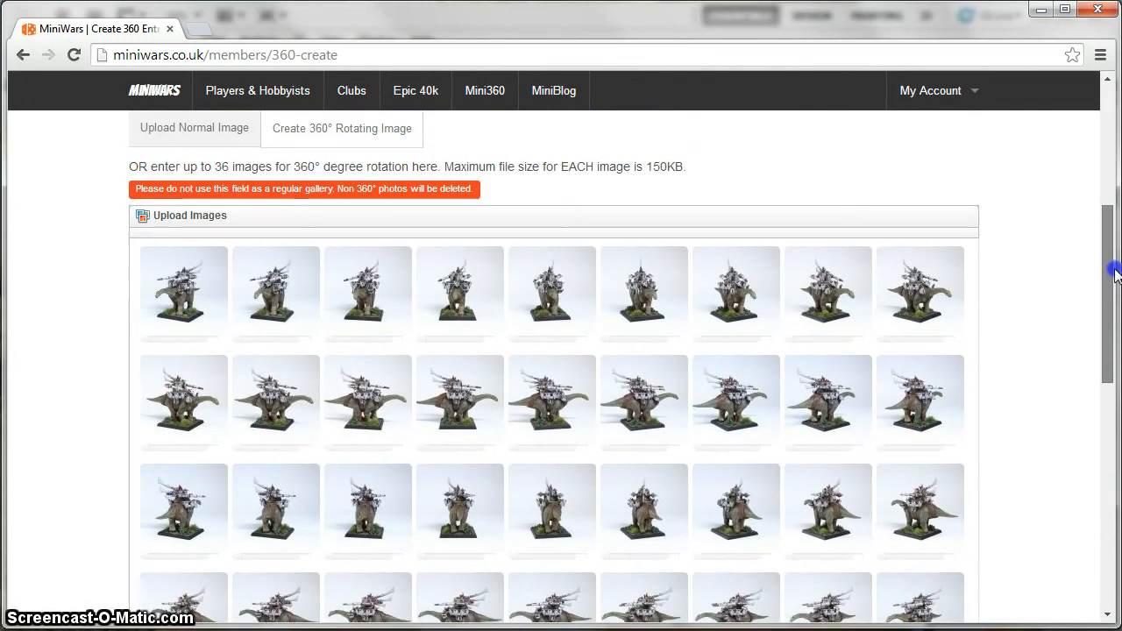
pyautogui.moveTo(929, 285); pyautogui.dragTo(186, 306)
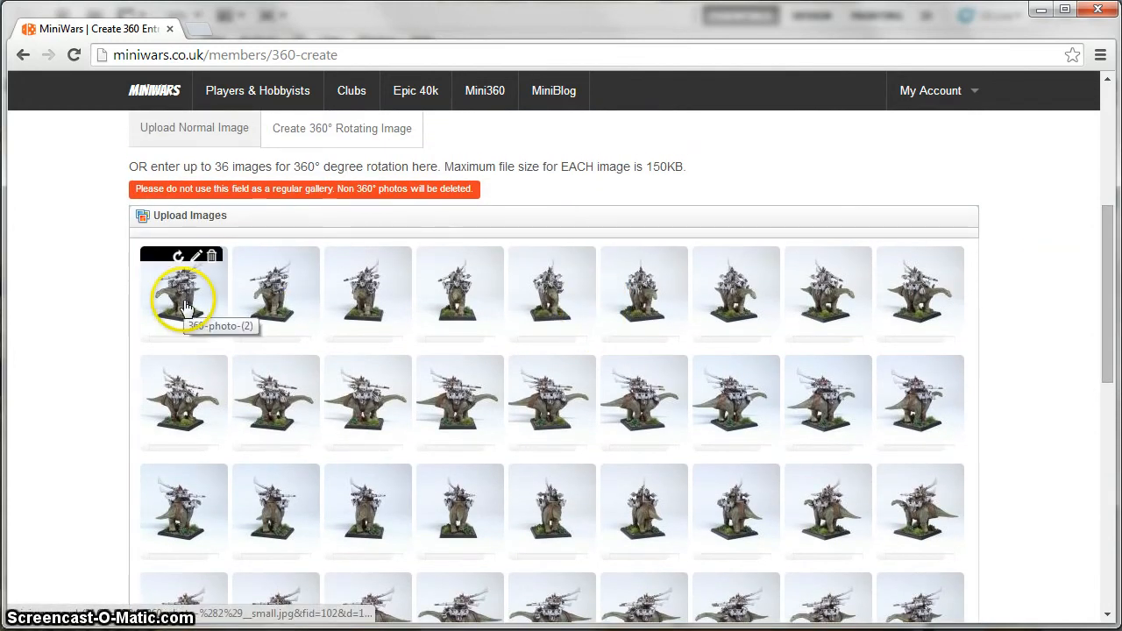
pyautogui.moveTo(1106, 302); pyautogui.dragTo(1102, 363)
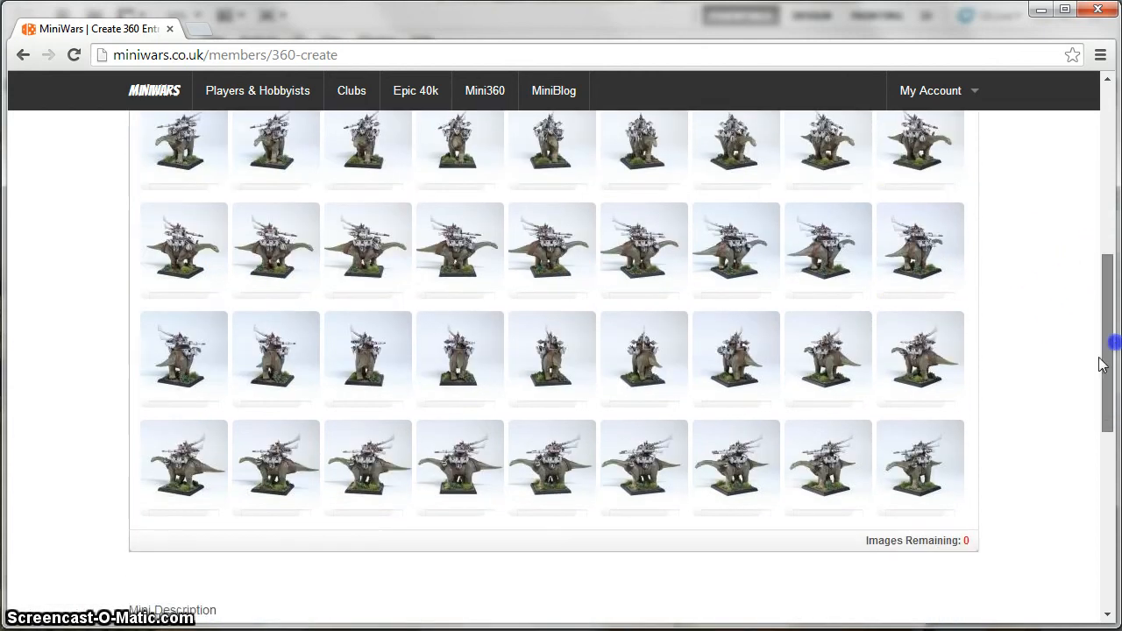
pyautogui.click(940, 472)
pyautogui.click(941, 473)
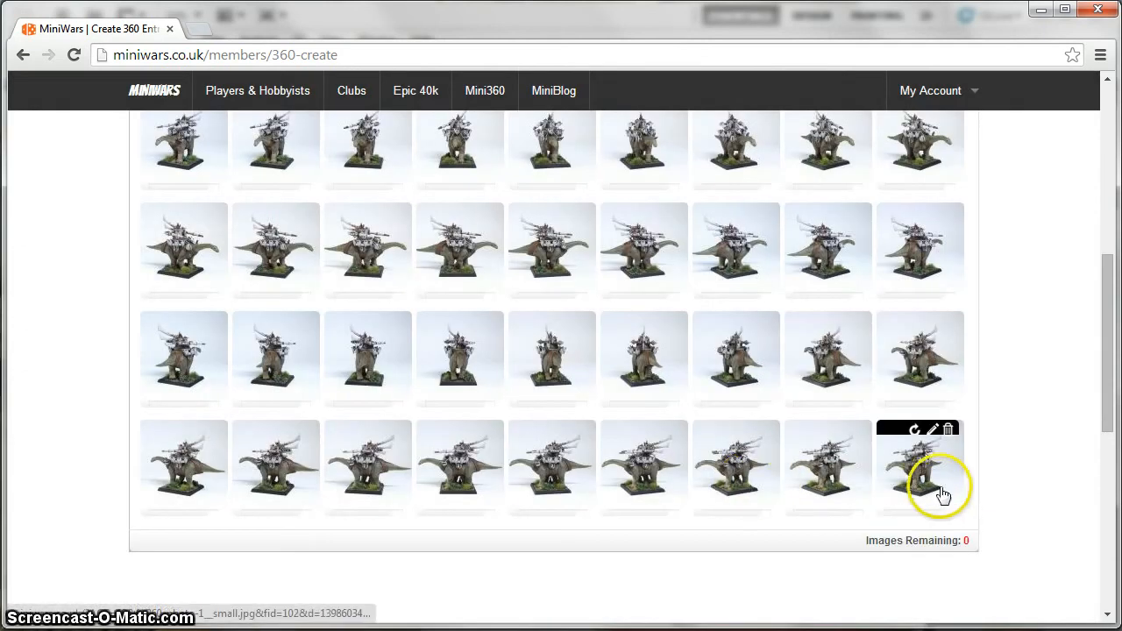
pyautogui.moveTo(933, 488); pyautogui.dragTo(156, 166)
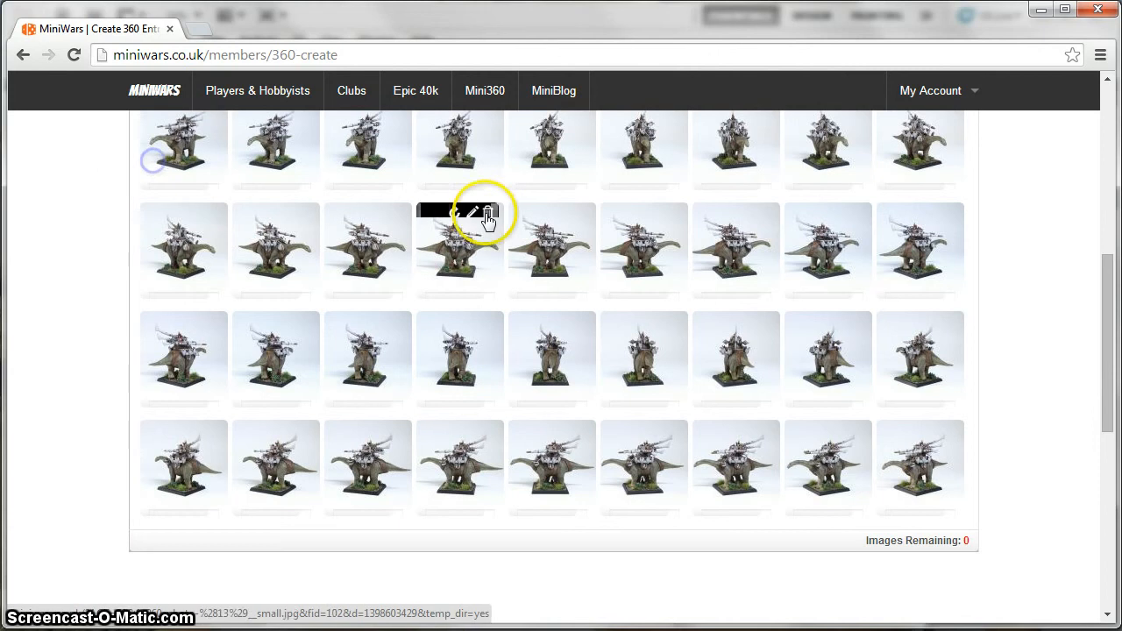
# Check the order of the uploaded photos and submit the form to create the Mini360 entry.
pyautogui.scroll(-1, 492, 223)
pyautogui.scroll(2, 1046, 275)
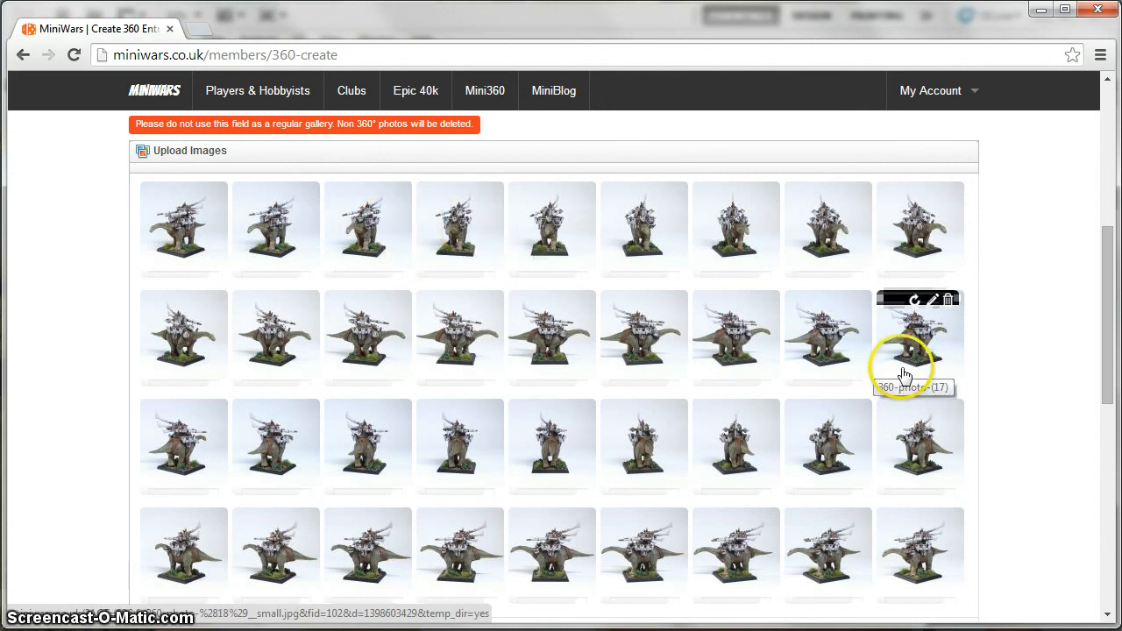
pyautogui.moveTo(1104, 325); pyautogui.dragTo(1111, 505)
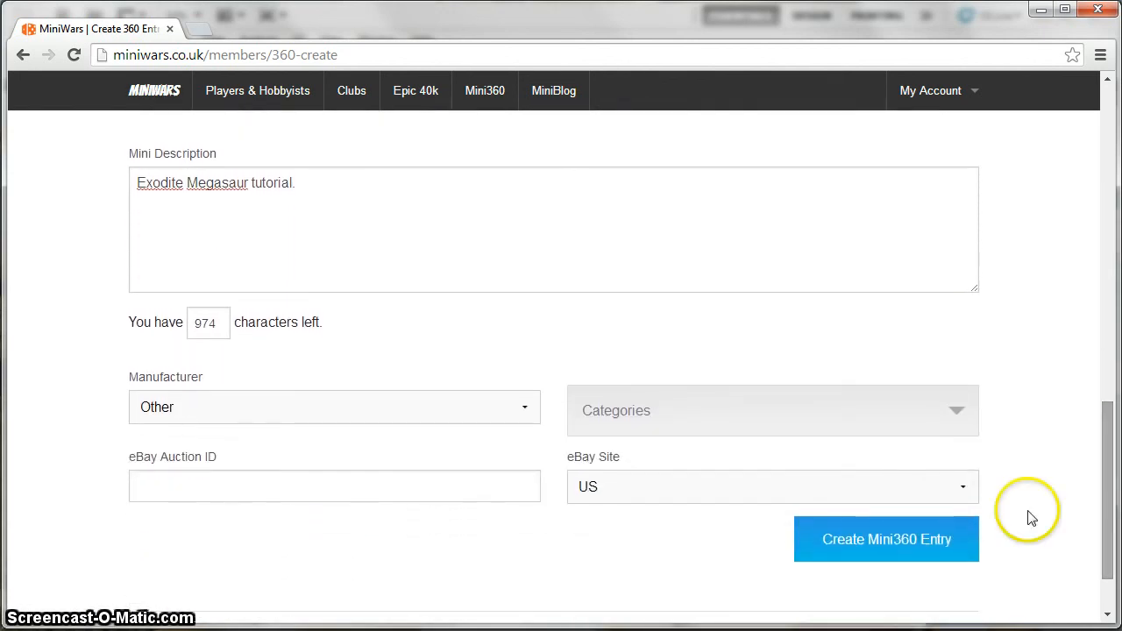
pyautogui.click(891, 536)
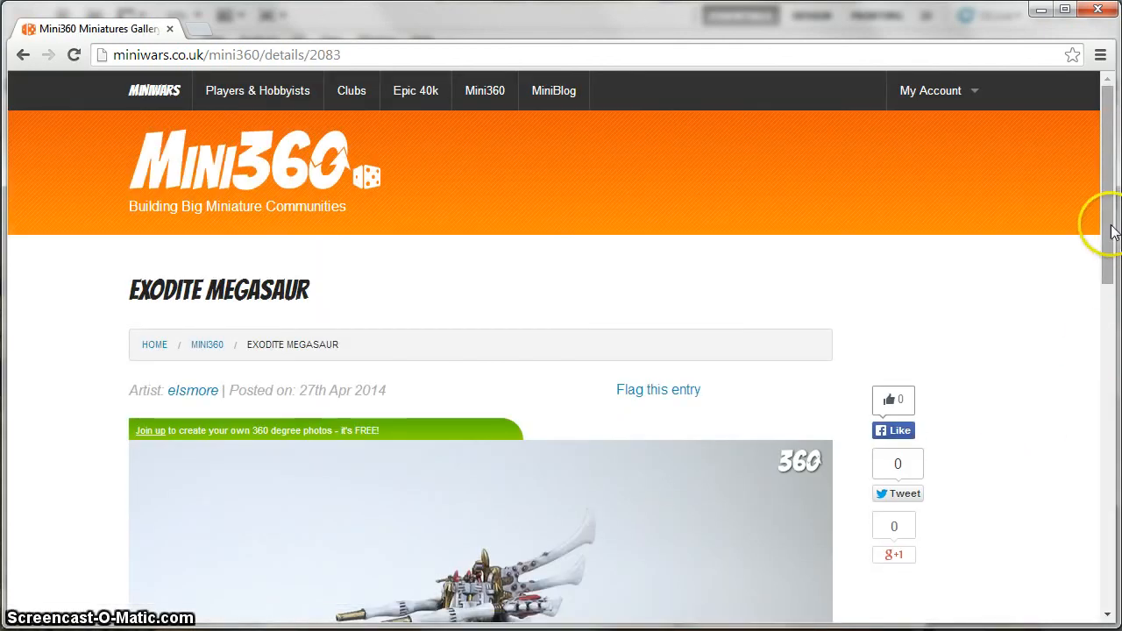
# View the published Exodite Megasaur entry and rotate its 360-degree photo to inspect the model from several angles.
pyautogui.moveTo(1113, 231); pyautogui.dragTo(1117, 342)
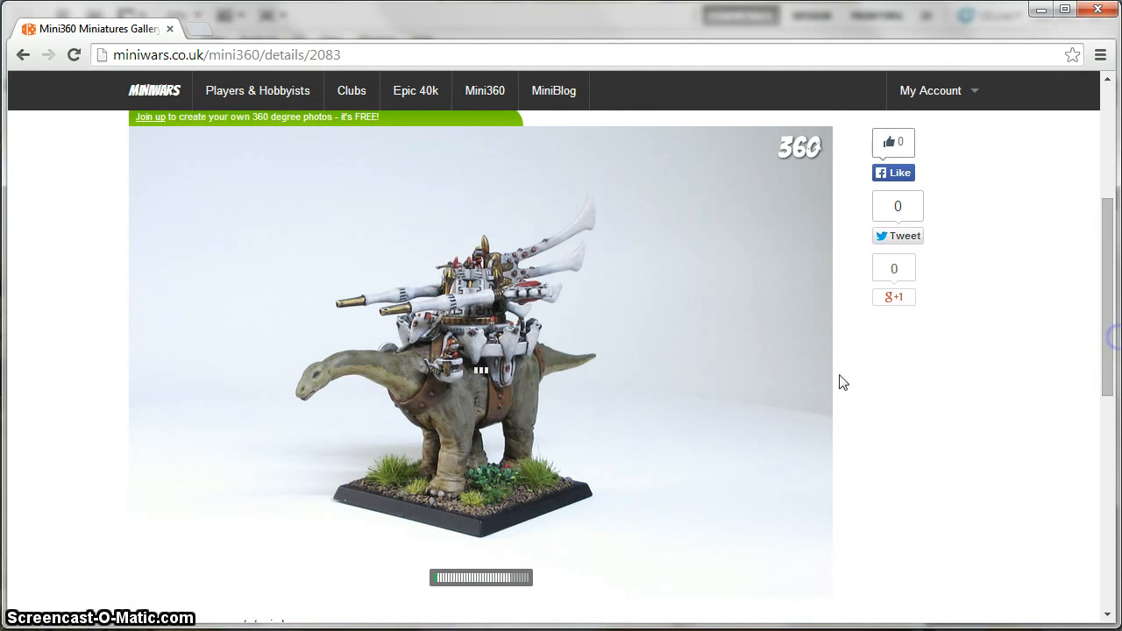
pyautogui.moveTo(782, 392); pyautogui.dragTo(383, 394)
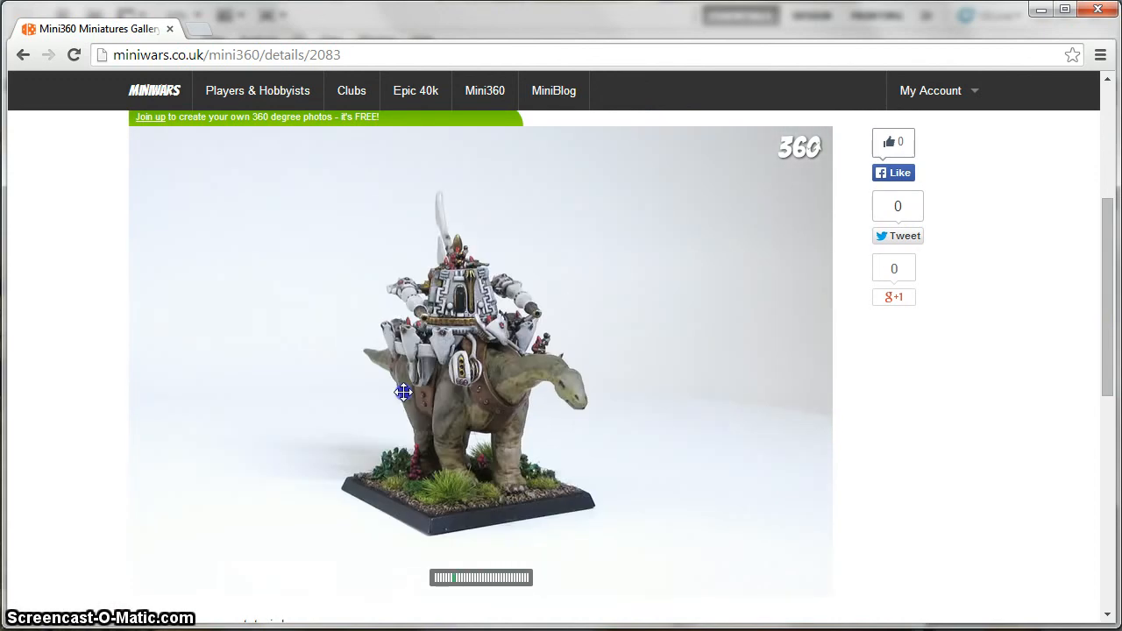
pyautogui.click(748, 190)
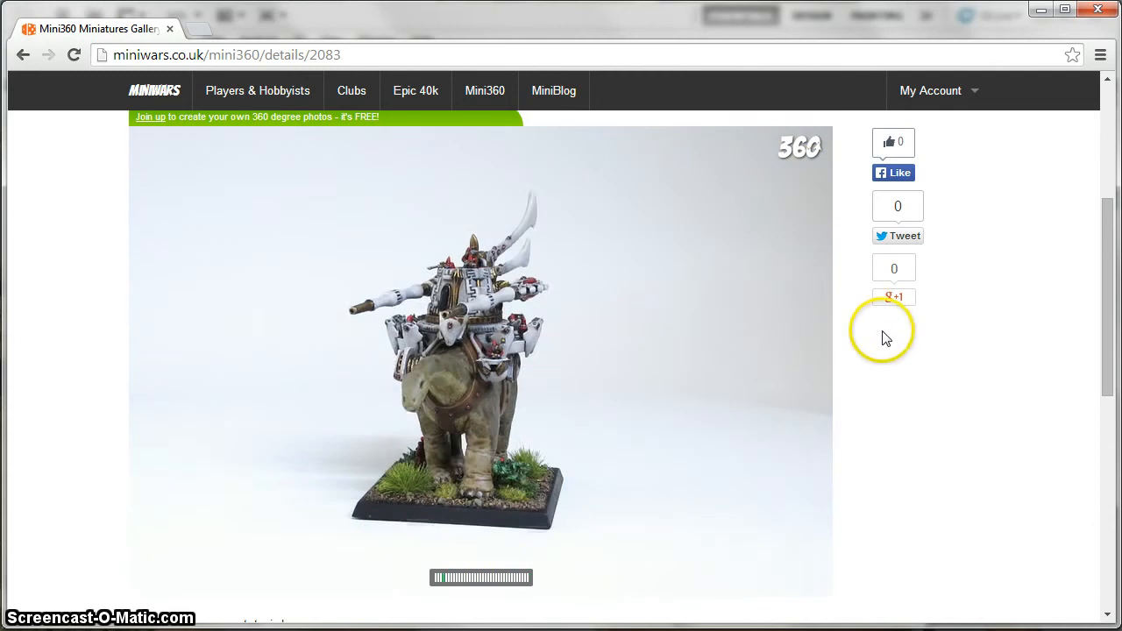